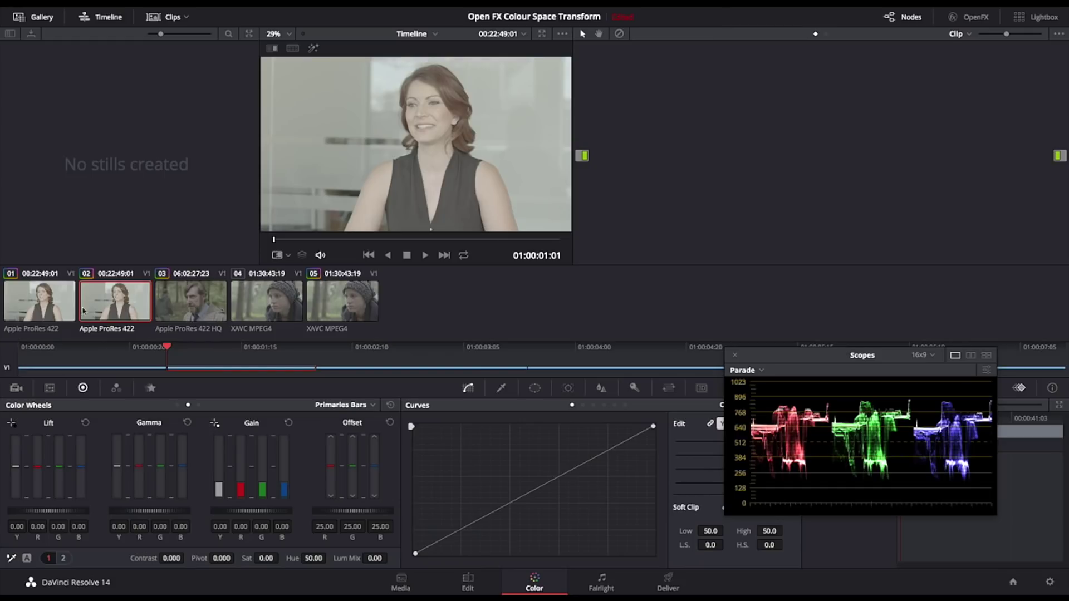
Select clip 01, the first Apple ProRes 422 clip at 01:00:00:00, for grading.
click(21, 302)
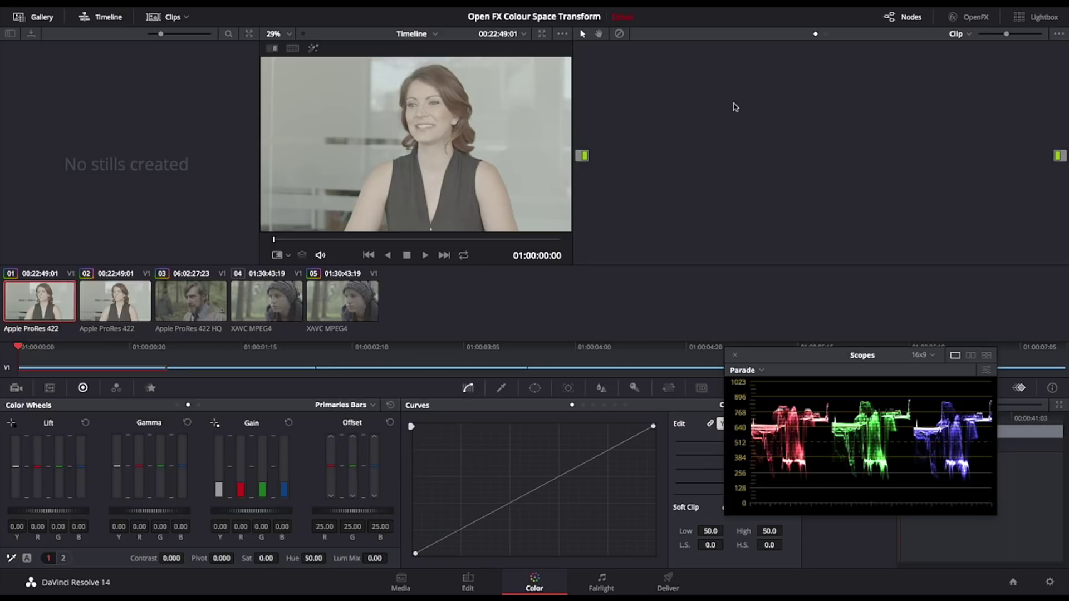
Add node 01 to the first clip and apply the Convergent Design FS5_EE_5500K_RPR_REV_LC709A-2 3D LUT.
click(975, 22)
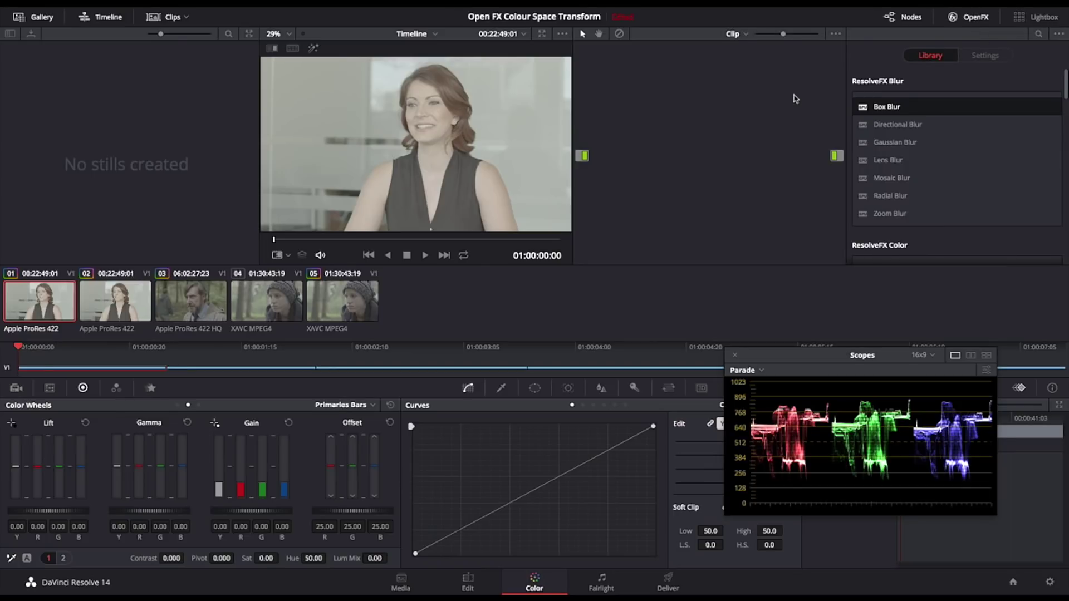
drag(629, 95, 696, 94)
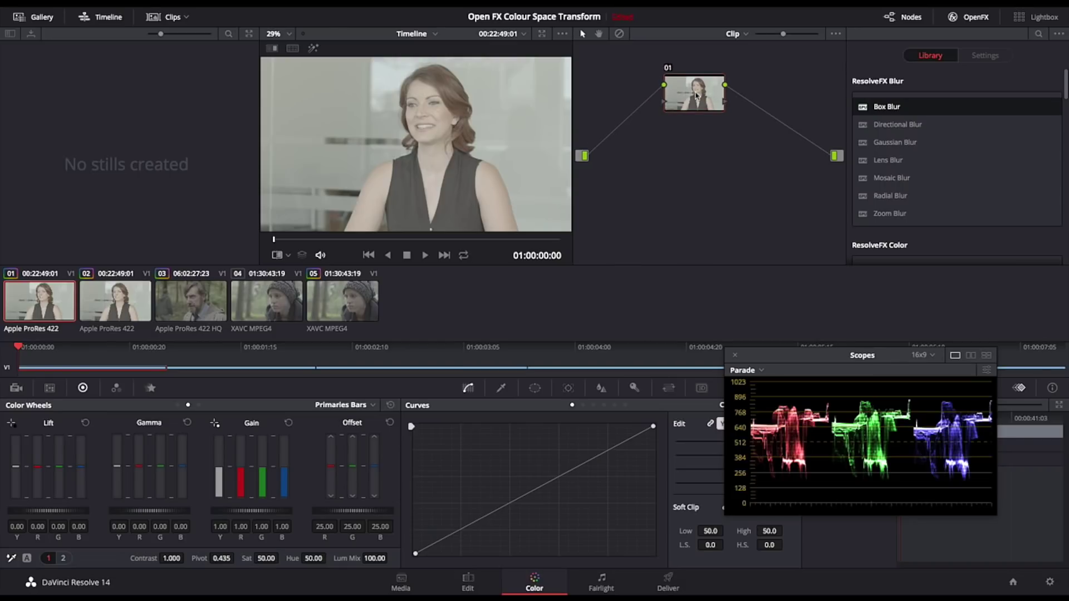
right_click(696, 96)
mouse_move(729, 218)
mouse_move(856, 276)
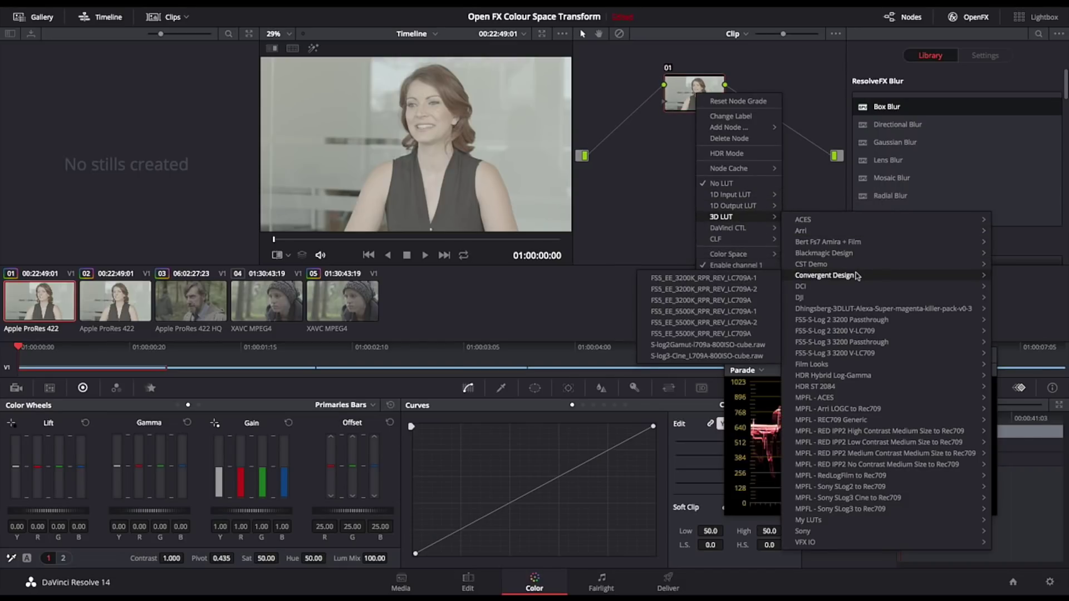
click(755, 326)
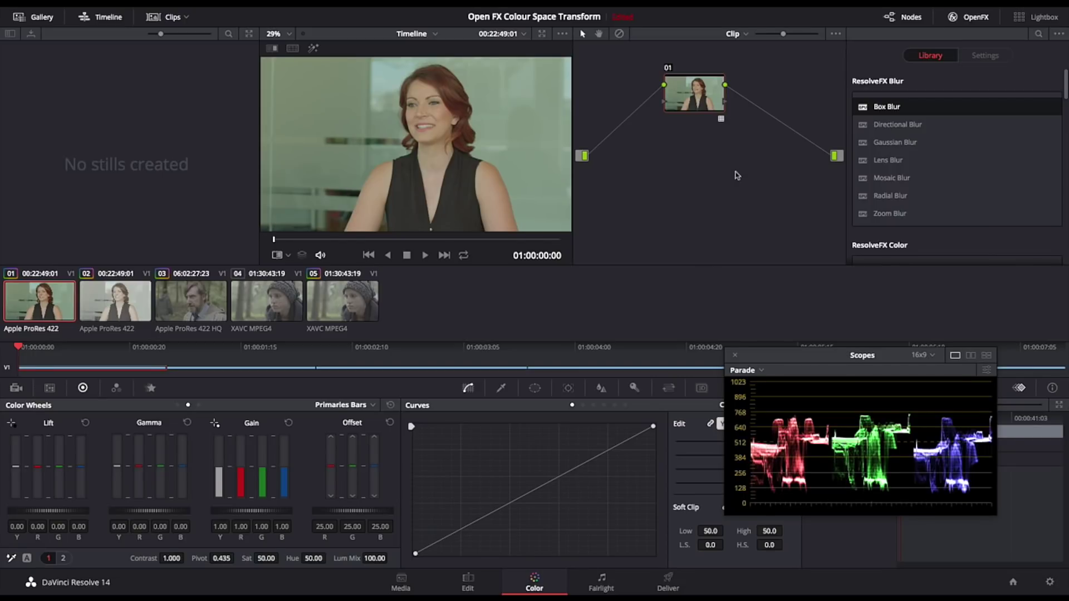
drag(712, 109, 679, 106)
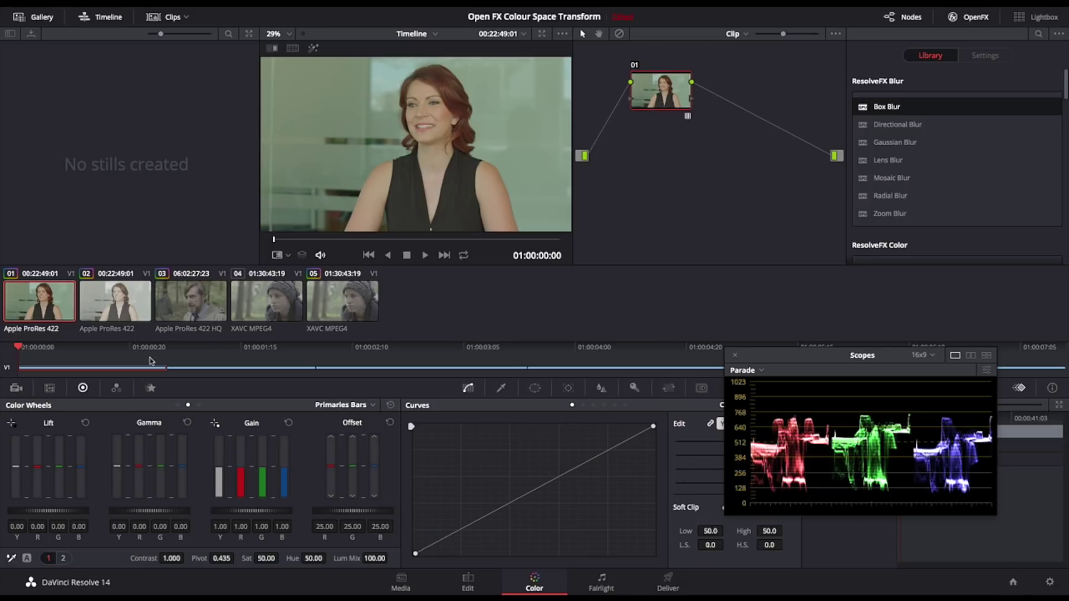
Select clip 02 and drop the ResolveFX Color Space Transform effect onto its node 01.
click(124, 305)
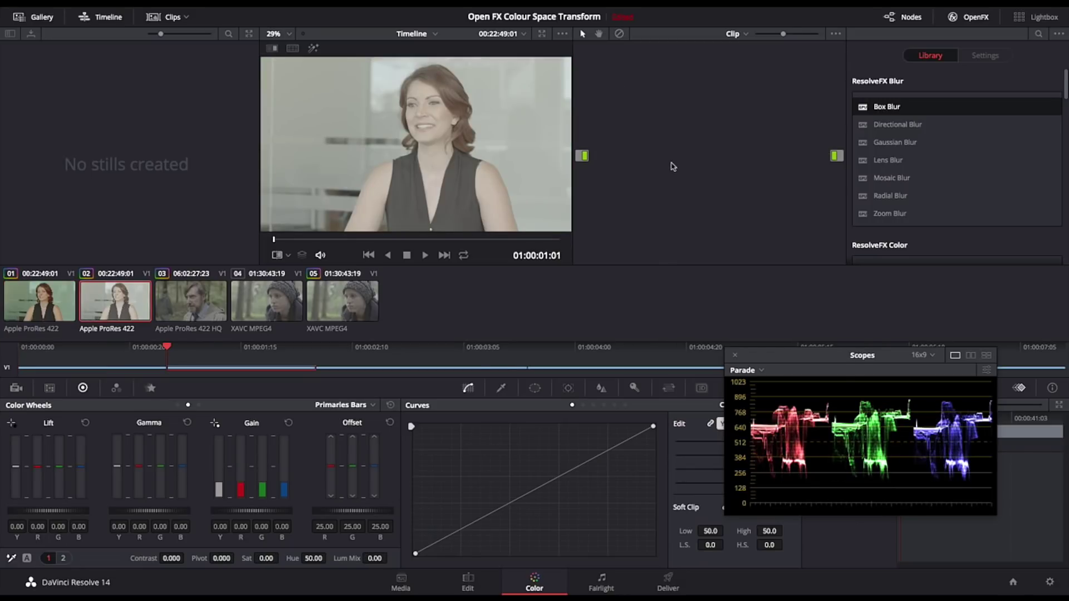
drag(632, 103, 701, 116)
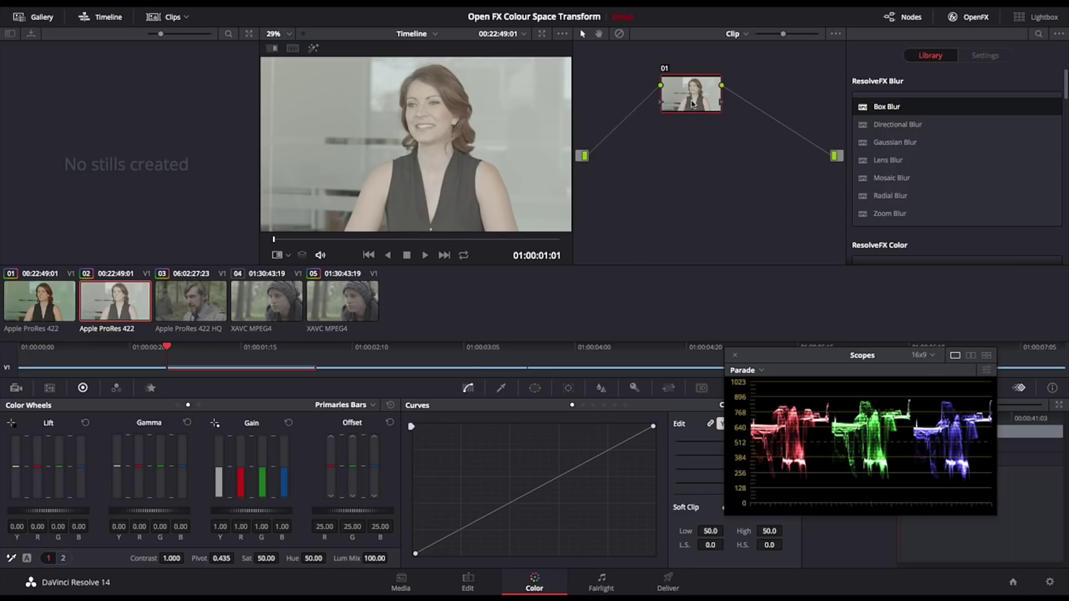
scroll(913, 218, down, 3)
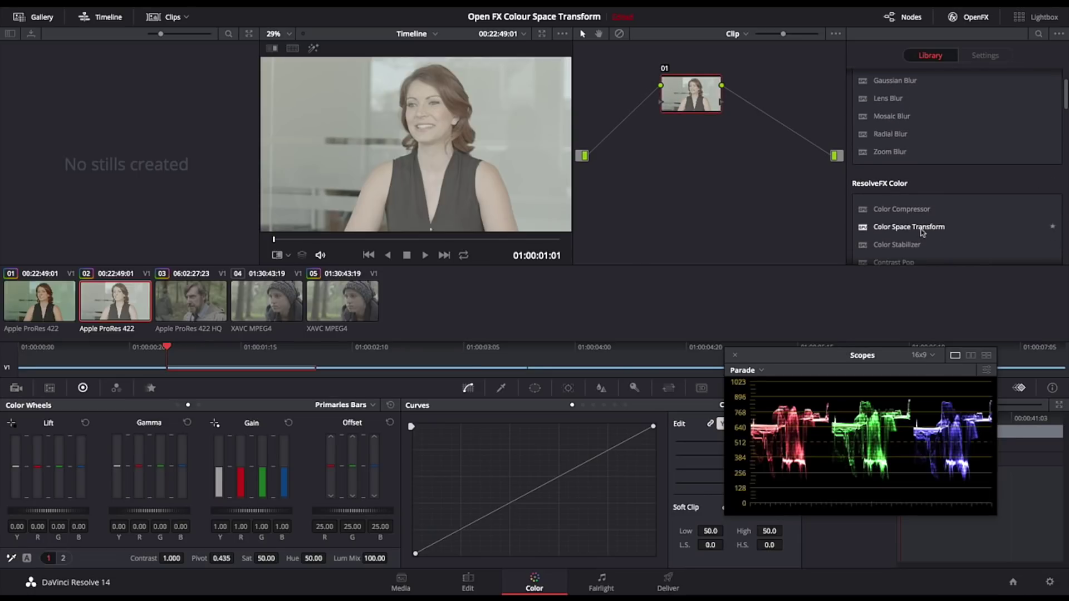
click(922, 233)
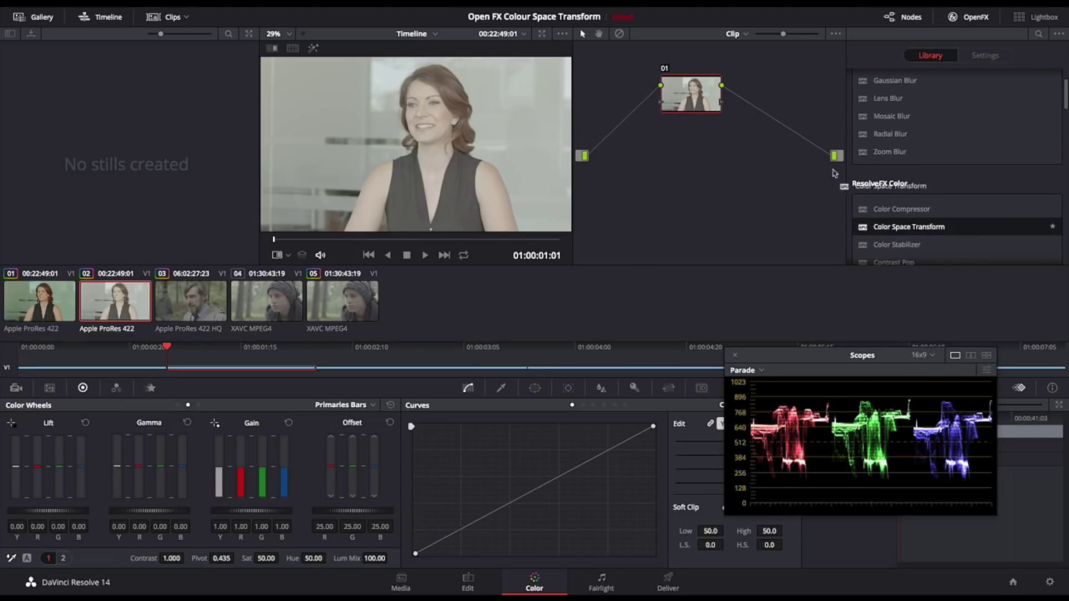
click(969, 17)
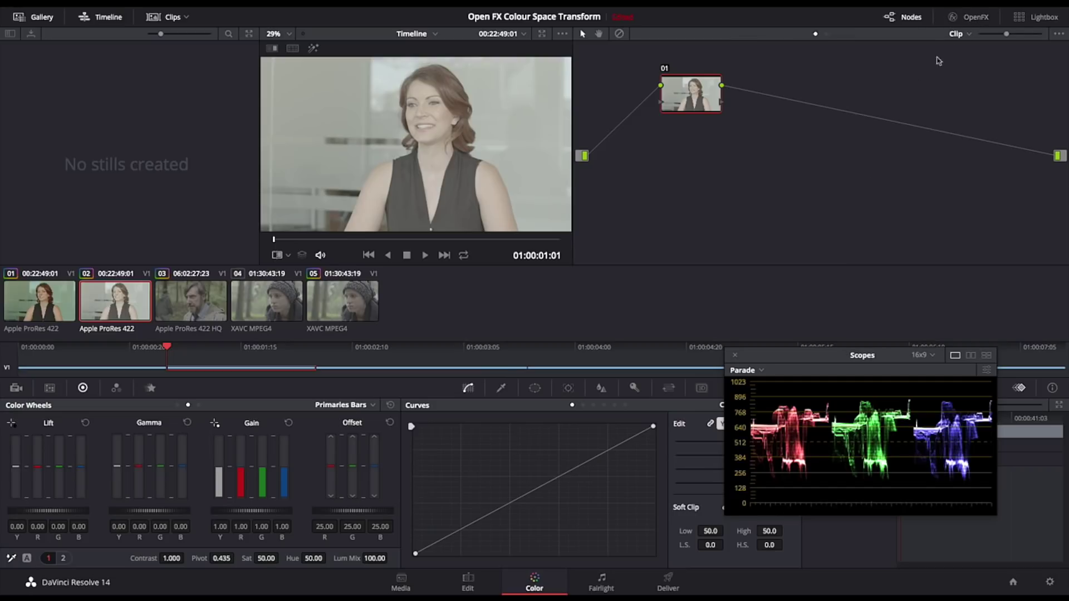
click(966, 23)
scroll(937, 146, down, 1)
scroll(937, 146, down, 2)
drag(885, 176, 704, 119)
Set Color Space Transform input to Sony S-Gamut / S-Log2 and output to ARRI Alexa / ARRI LogC.
click(1018, 134)
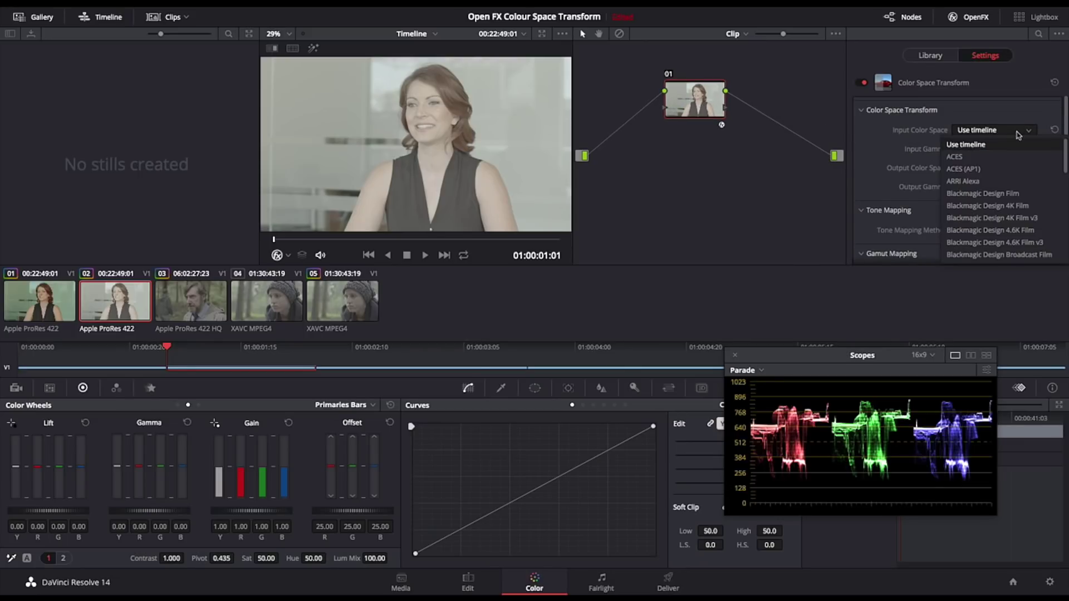
scroll(1007, 188, down, 10)
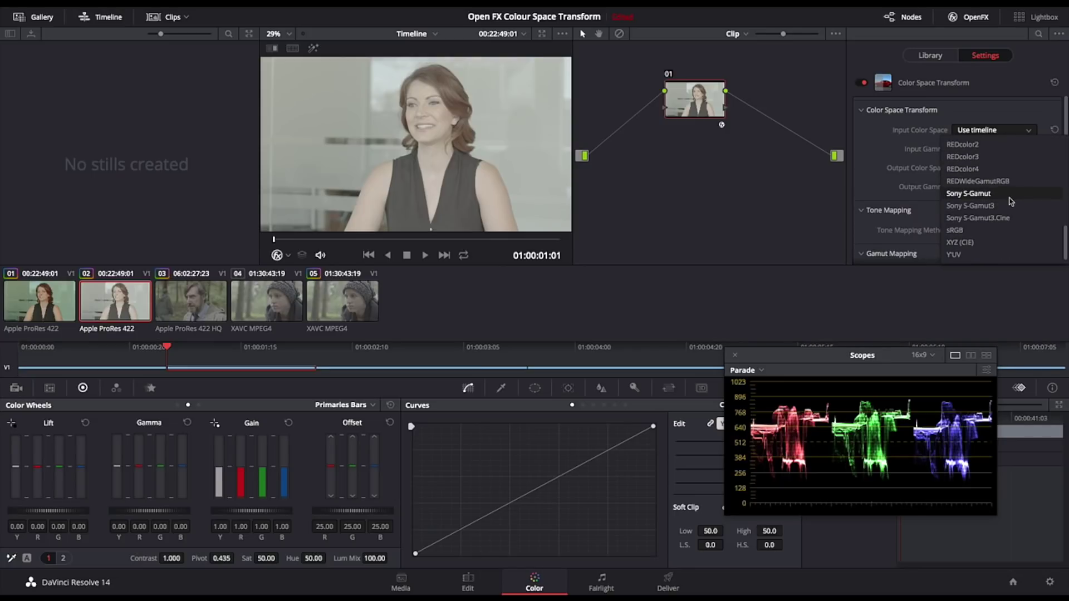
click(1011, 195)
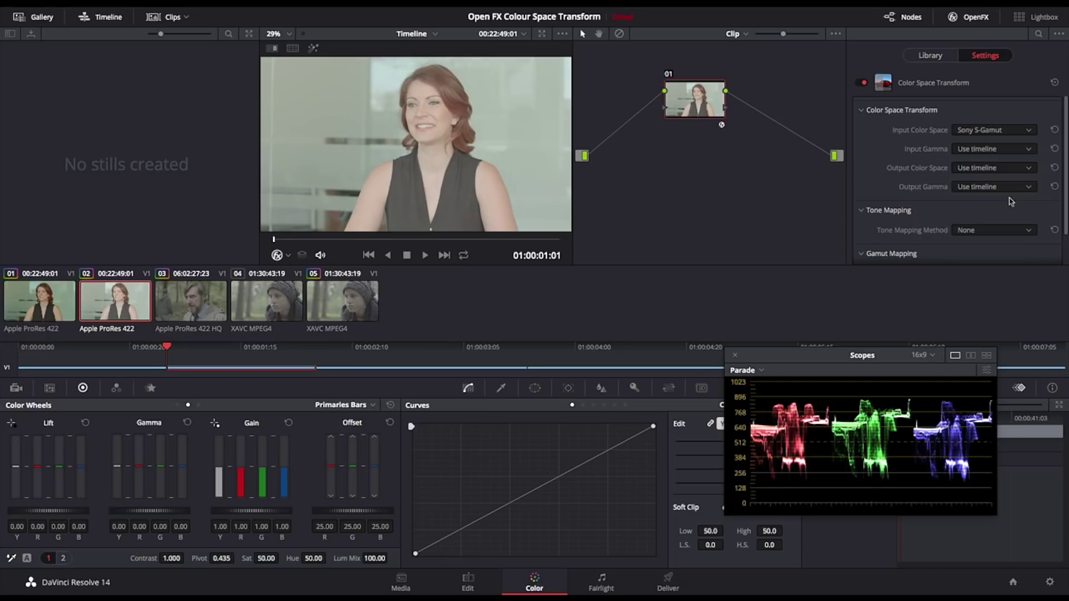
click(994, 150)
scroll(983, 209, down, 10)
click(969, 165)
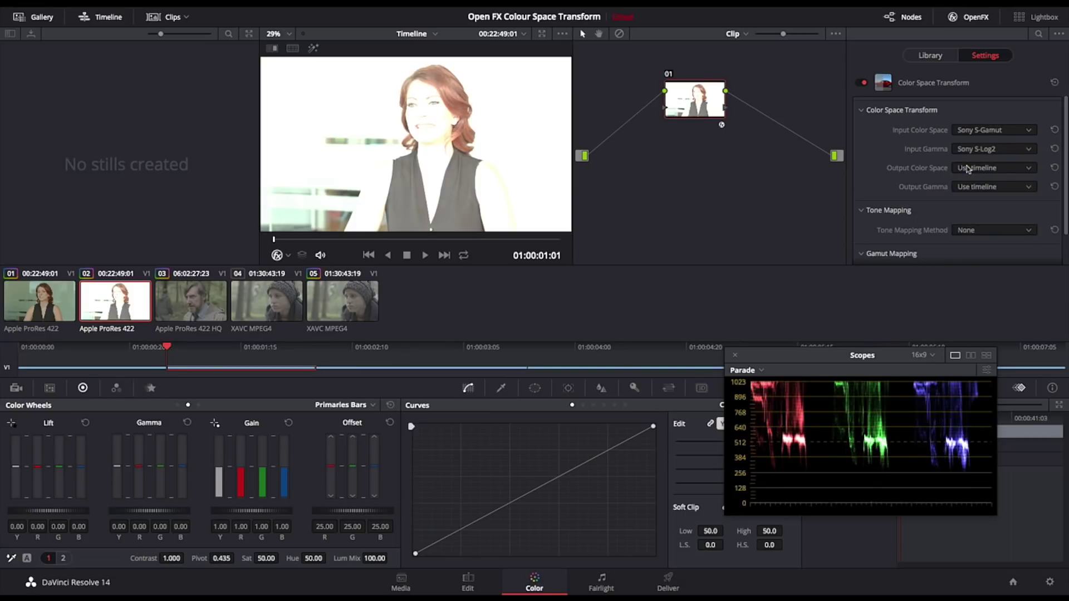
click(1000, 169)
click(987, 220)
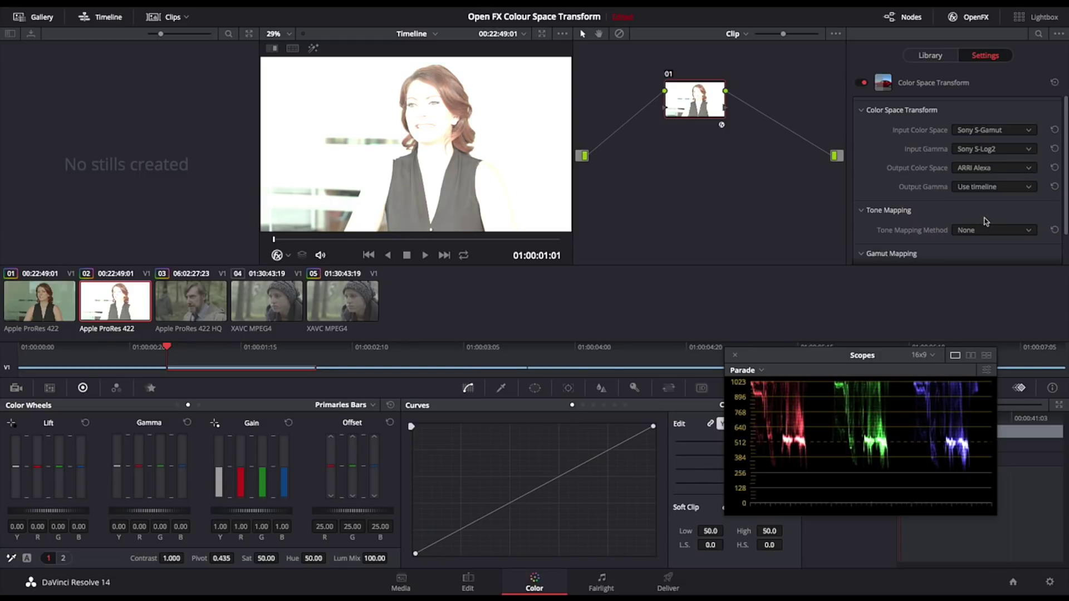
click(981, 188)
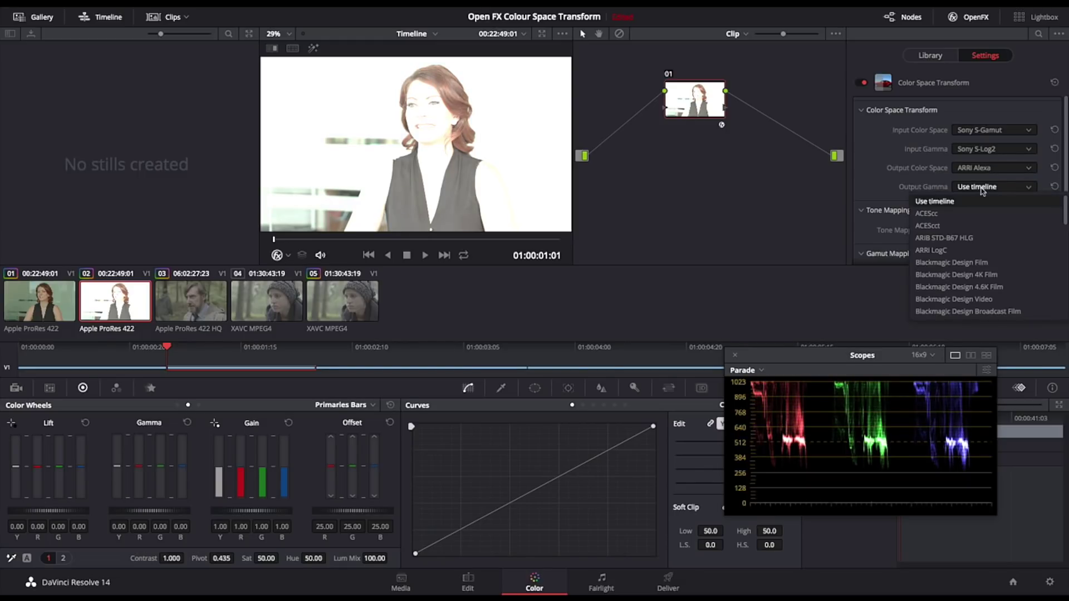
click(978, 250)
drag(698, 115, 715, 110)
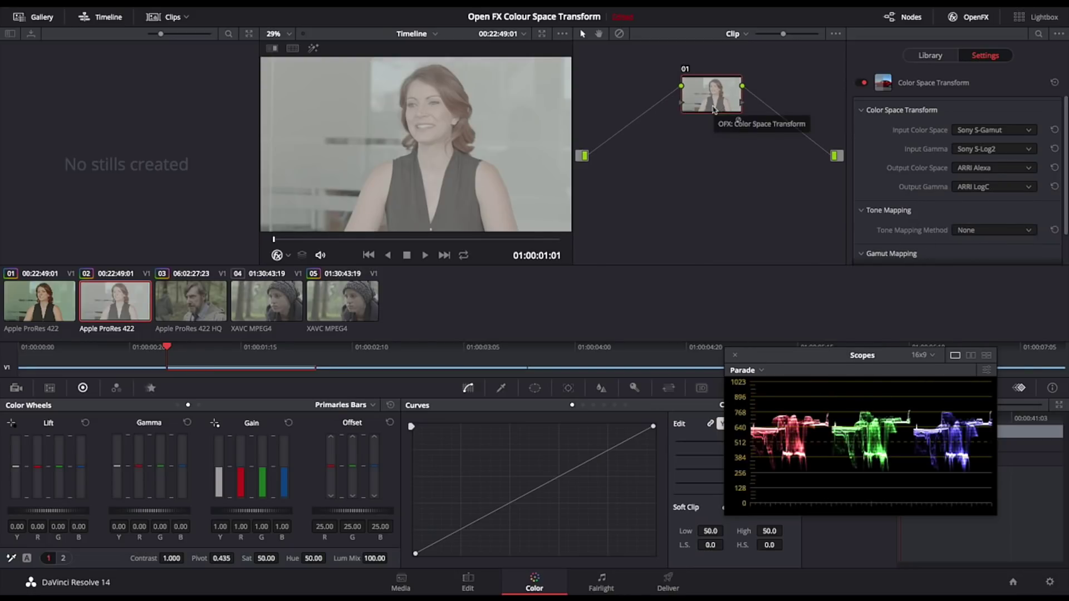
Apply the Arri Alexa LogC to Rec709 3D LUT to clip 02's node 01.
right_click(714, 110)
mouse_move(769, 251)
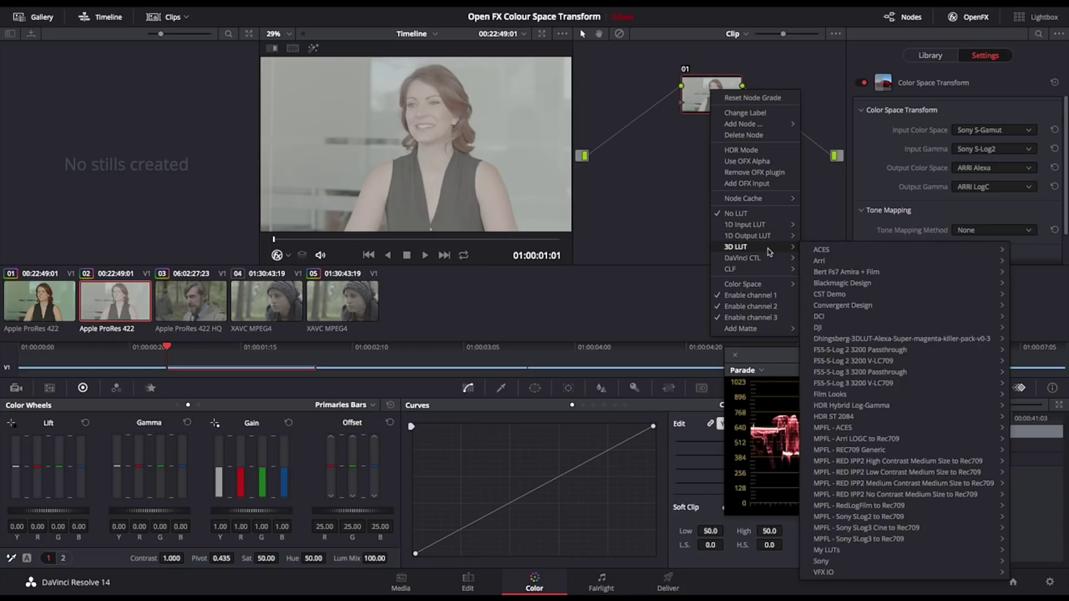
mouse_move(820, 261)
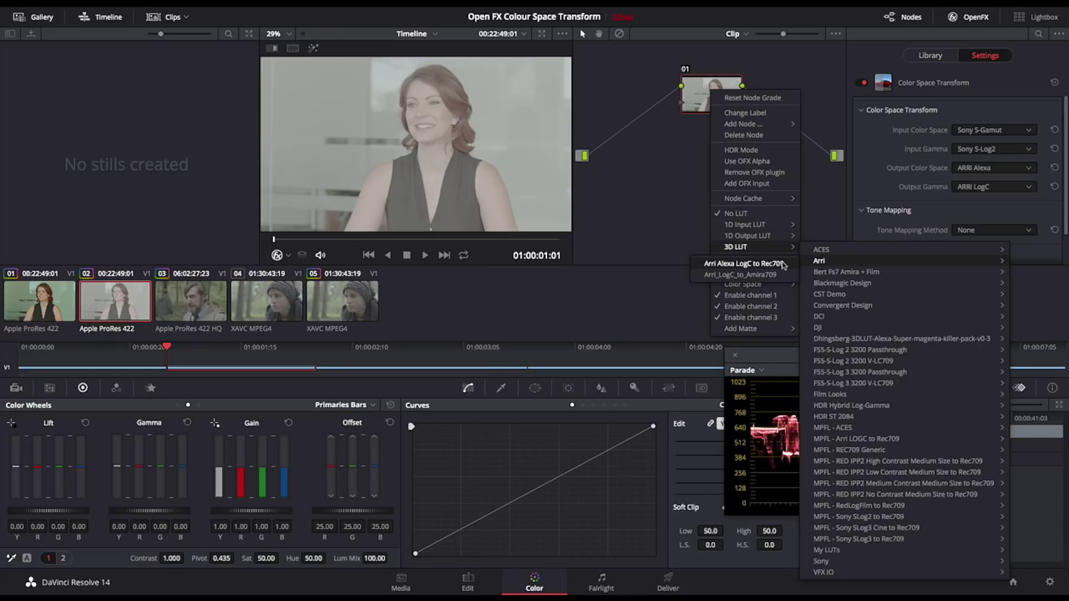
click(783, 264)
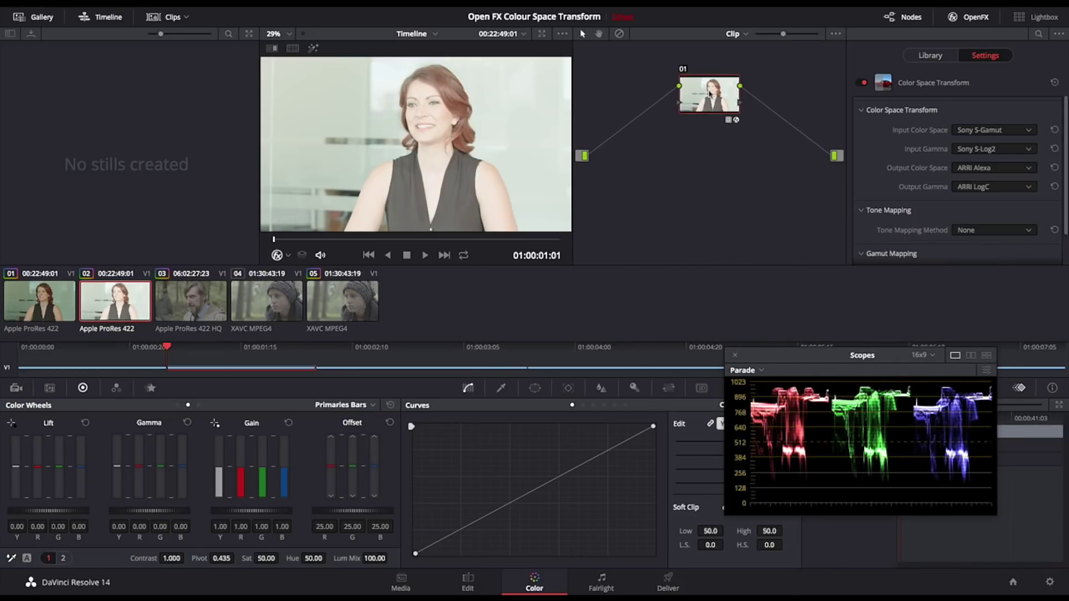
Check the first clip's node 3D LUT menu for comparison without changing anything.
click(47, 299)
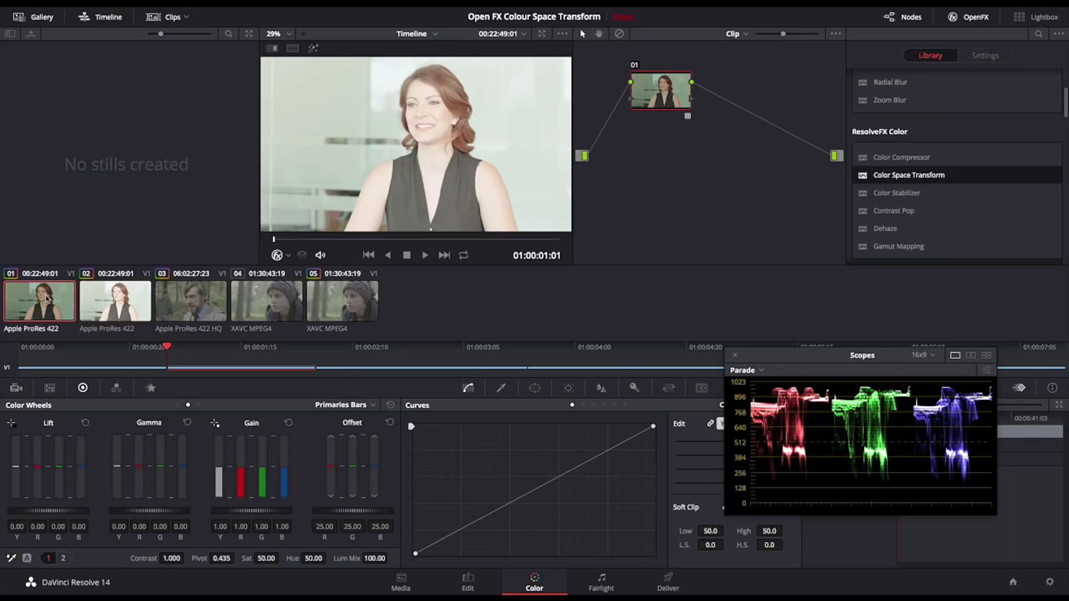
right_click(666, 90)
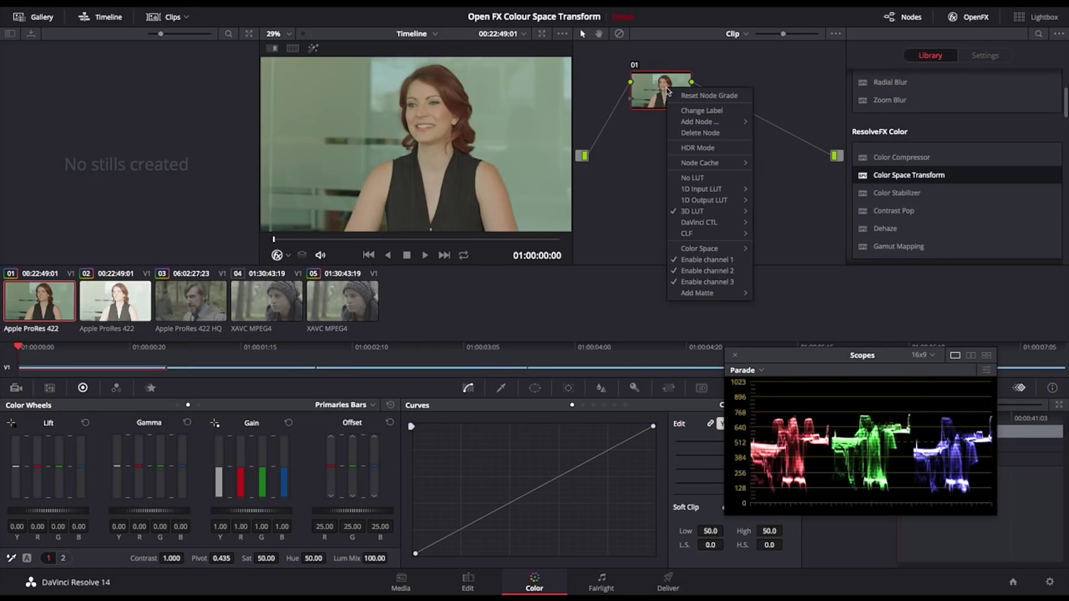
mouse_move(703, 212)
mouse_move(823, 272)
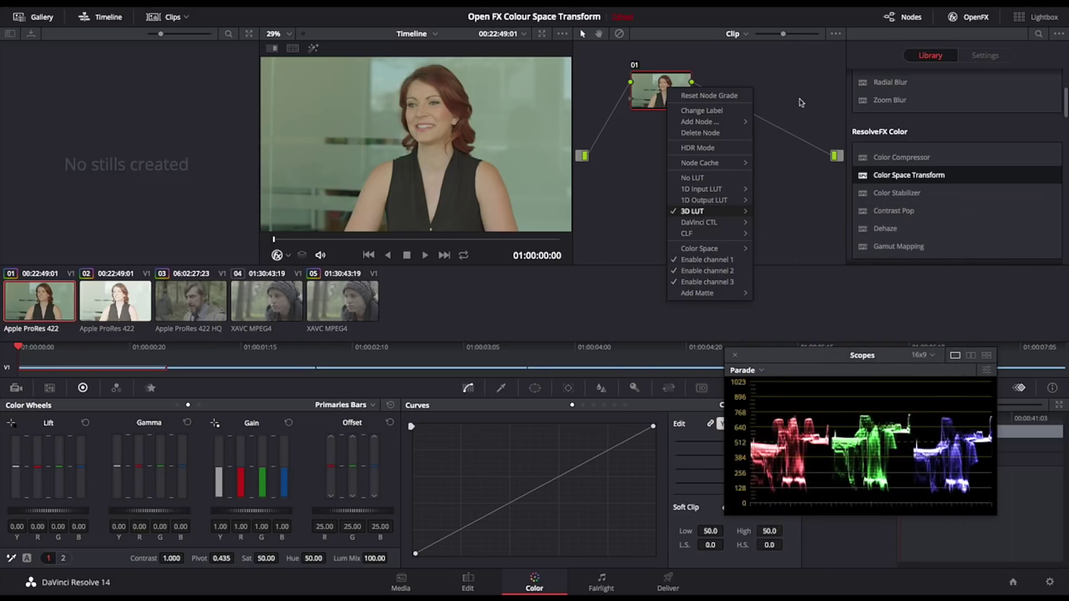
key(Escape)
Return to clip 02 with its Color Space Transform and Arri LUT grade.
click(115, 300)
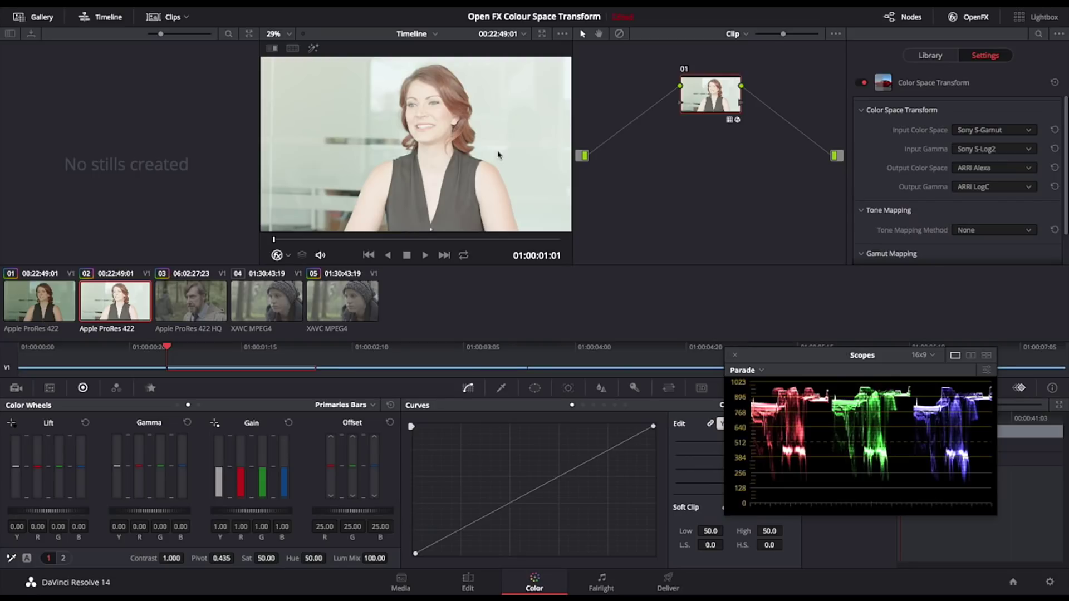
drag(360, 518, 308, 517)
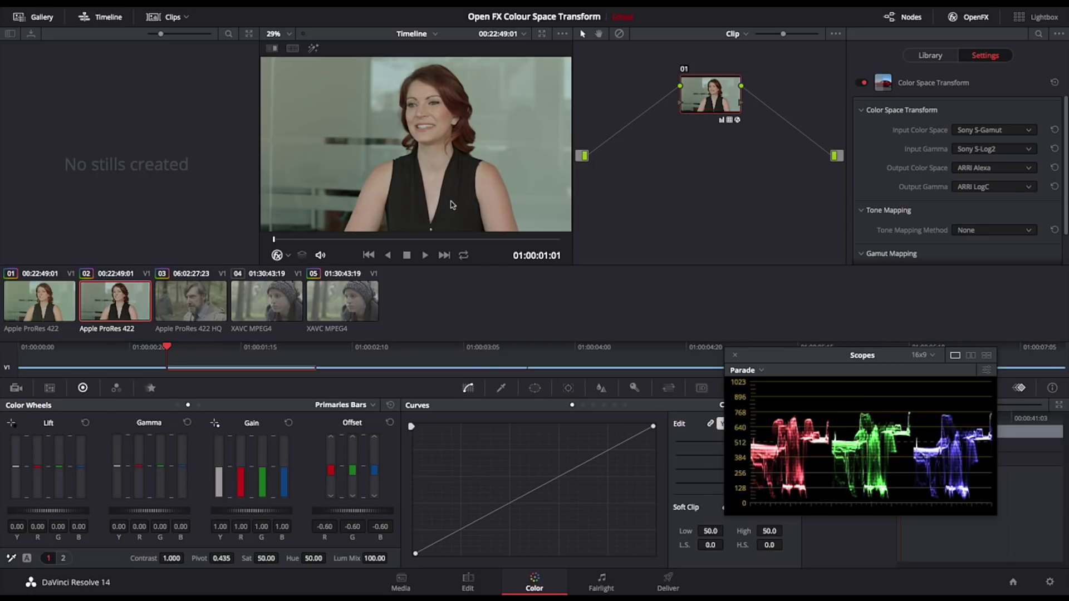
click(391, 405)
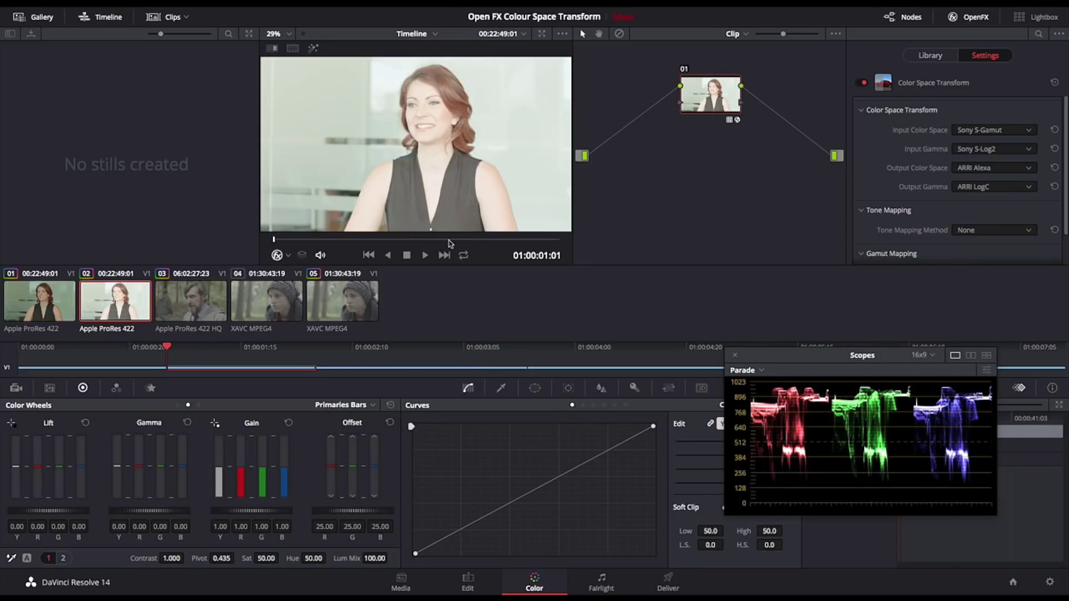
drag(382, 511, 315, 512)
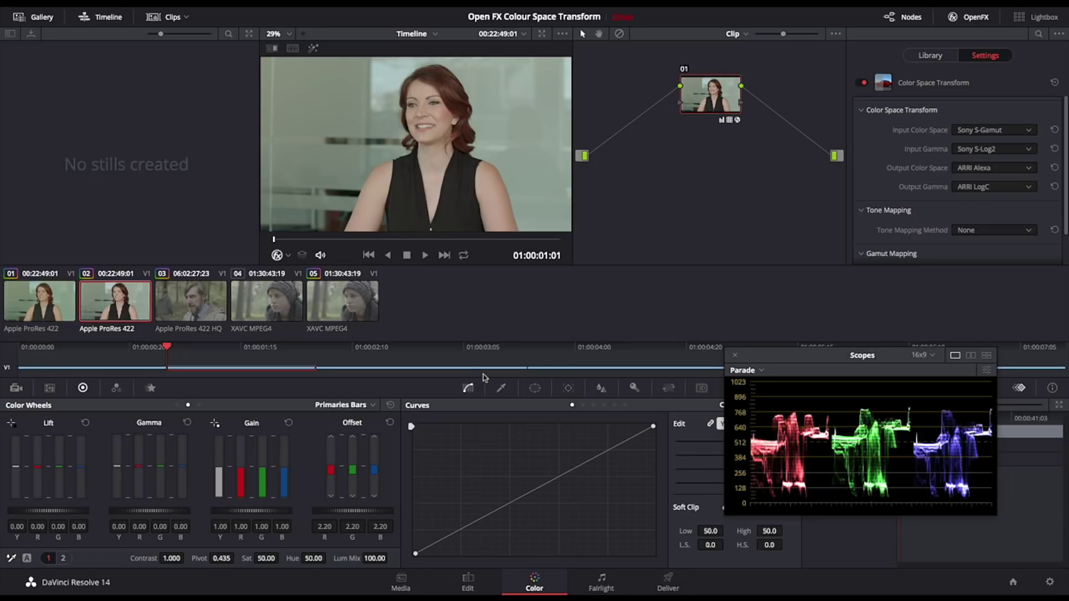
Reset the offset to 25.00, then browse the first clip's installed 3D LUTs.
click(390, 423)
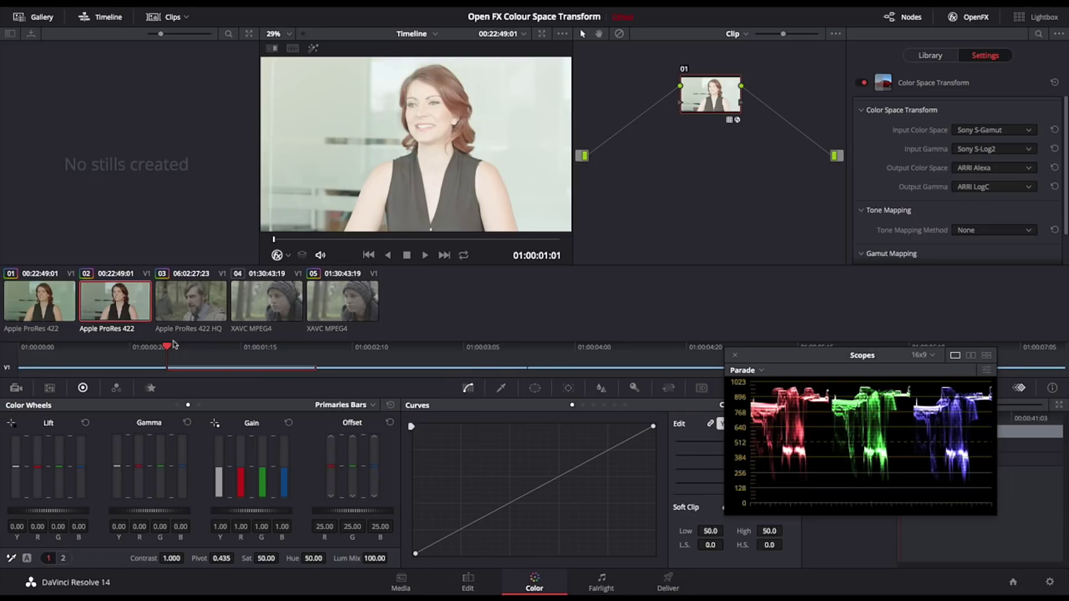
click(48, 312)
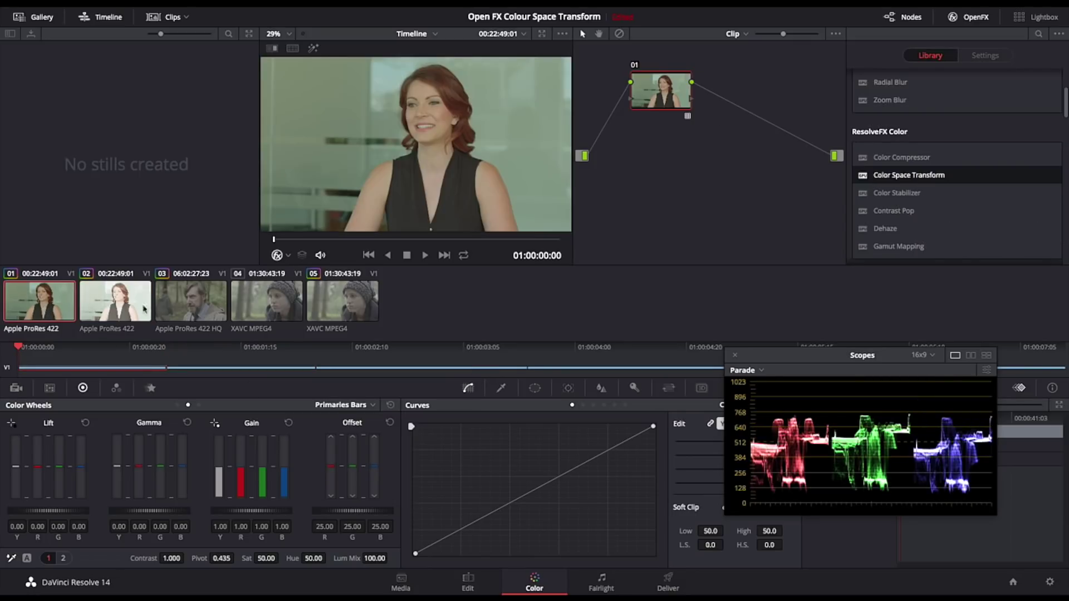
right_click(665, 93)
mouse_move(694, 214)
mouse_move(799, 274)
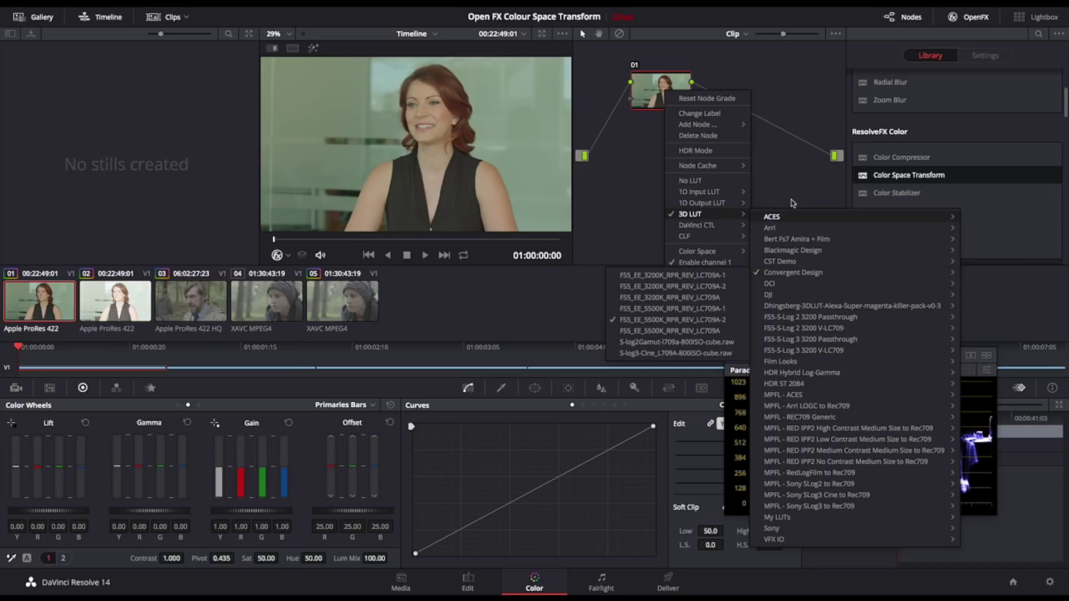
On clip 02, lower the offset of all channels slightly, then reset it to 25.
click(131, 304)
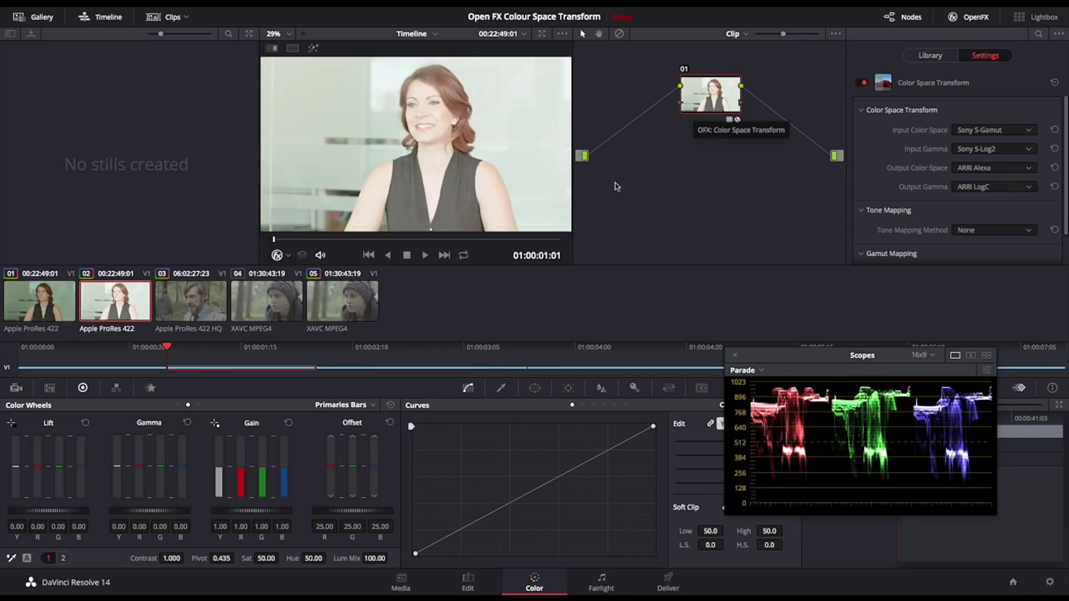
drag(363, 514, 303, 514)
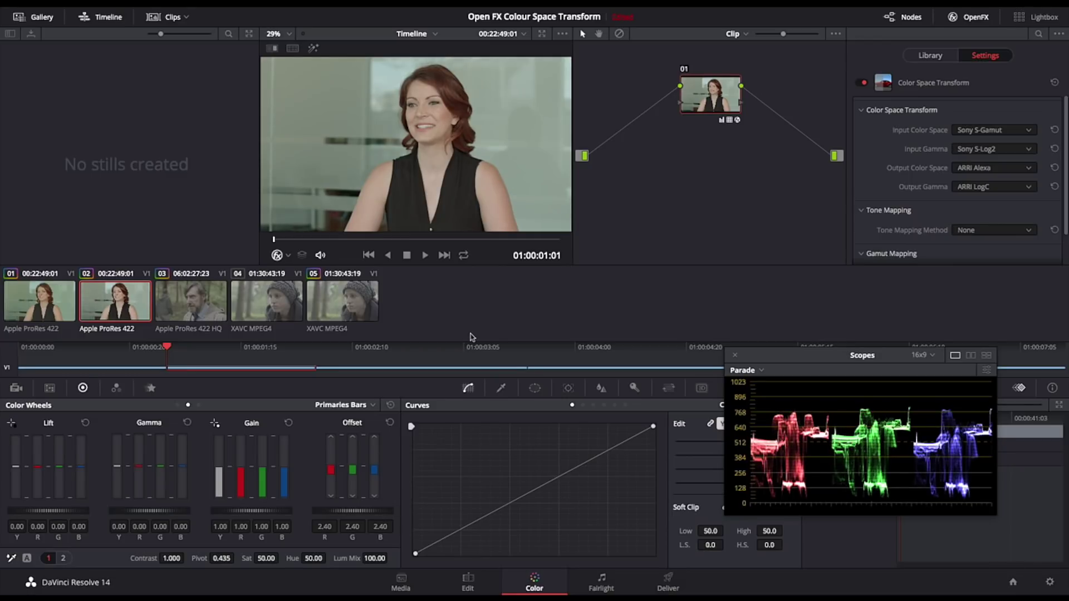
click(390, 405)
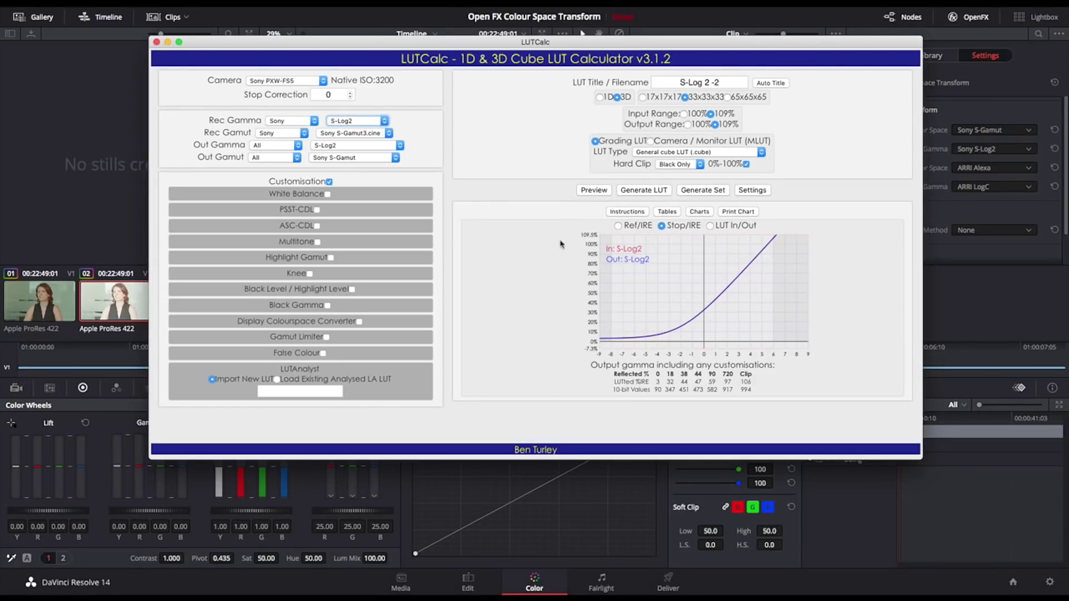
In LUTCalc, keep Sony PXW-FS5 and S-Log2 gamma, and set the recording gamut to Sony S-Gamut.
drag(400, 49, 386, 48)
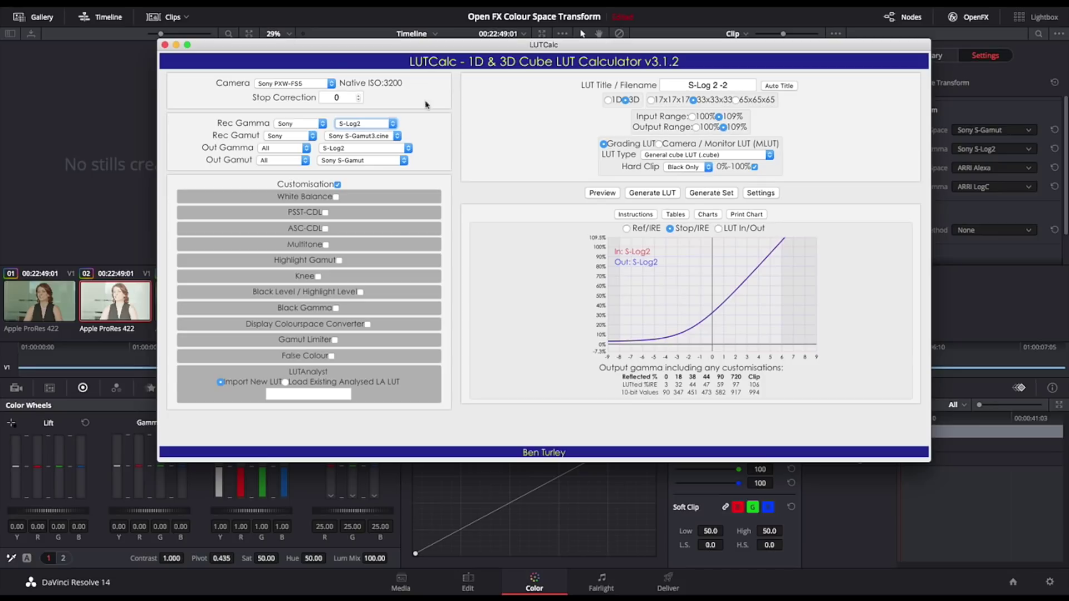
click(304, 85)
click(305, 84)
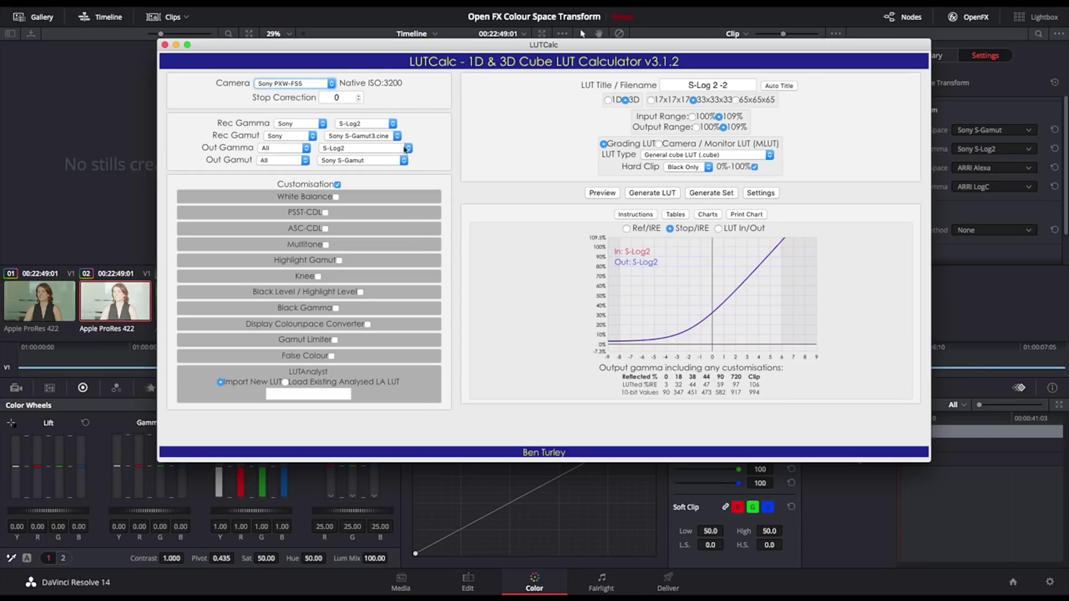
click(384, 125)
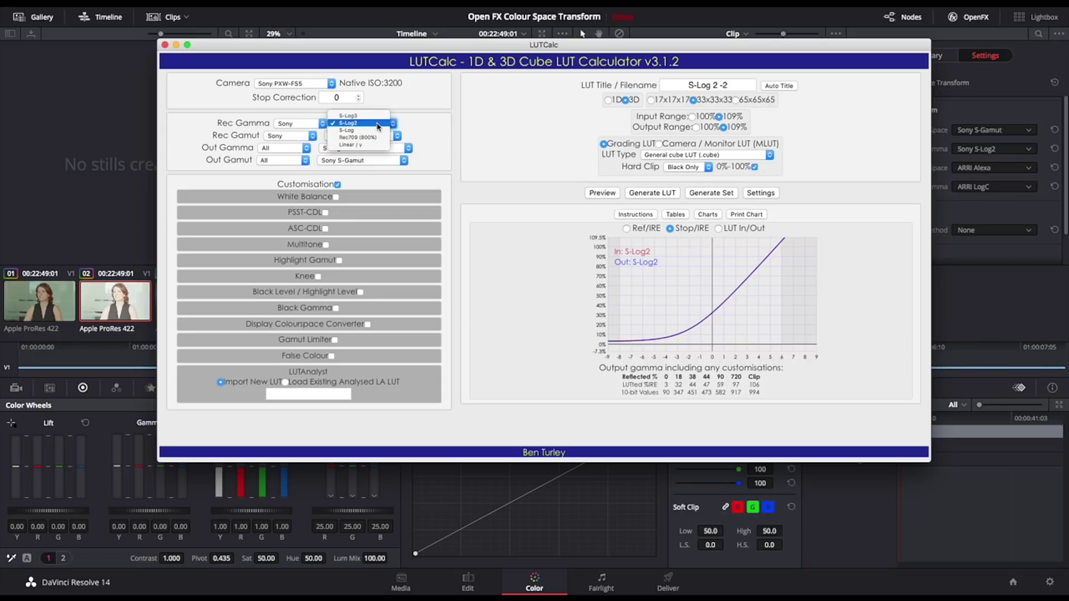
click(378, 124)
click(377, 136)
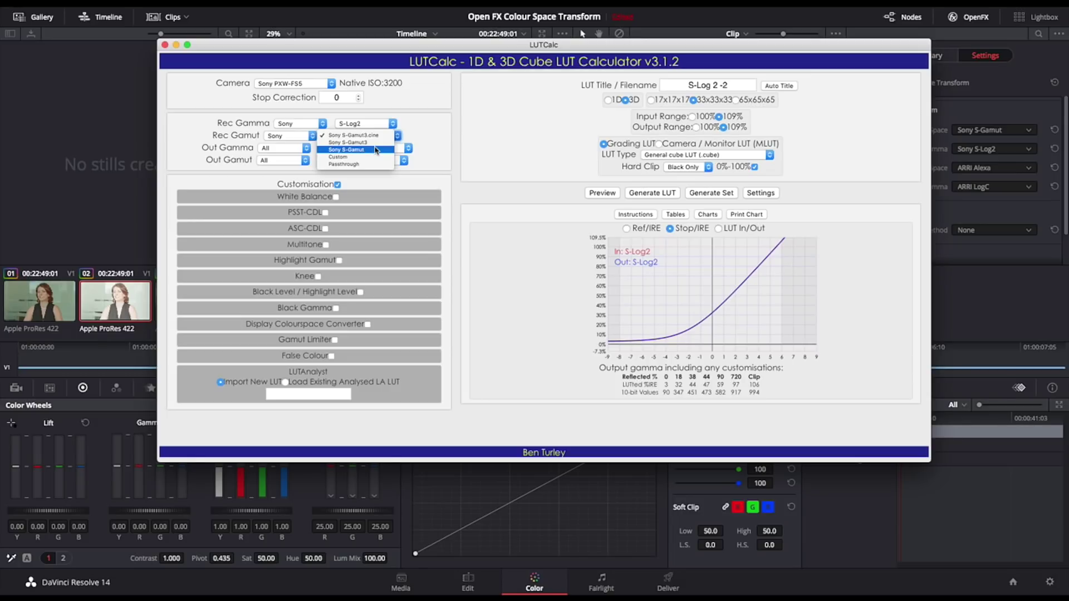
click(376, 150)
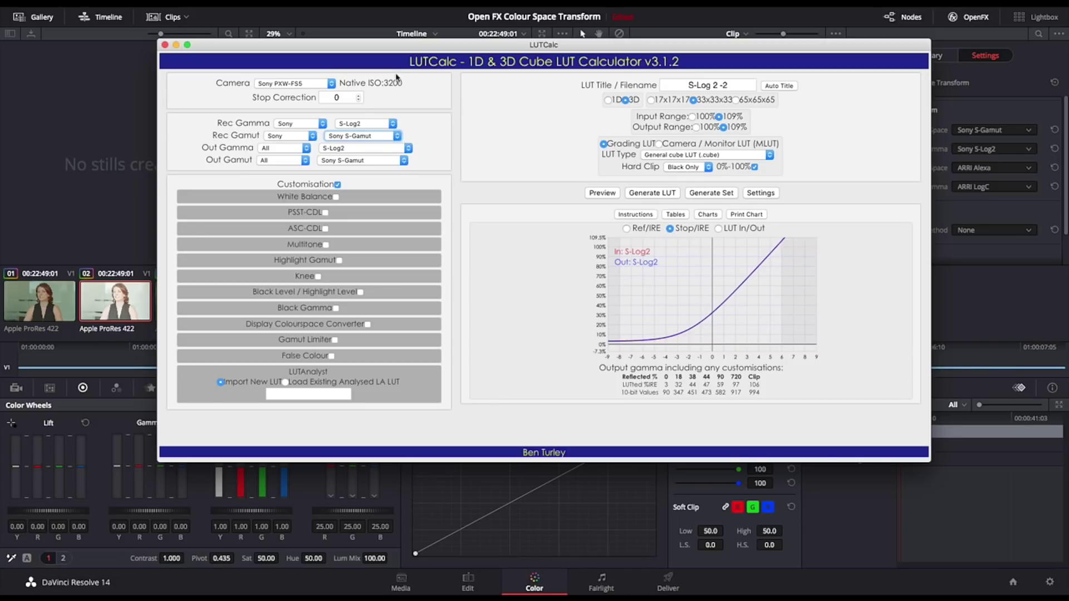
Set LUTCalc's Stop Correction to -2 and Hard Clip to Unclipped.
click(341, 98)
key(BackSpace)
text(=2)
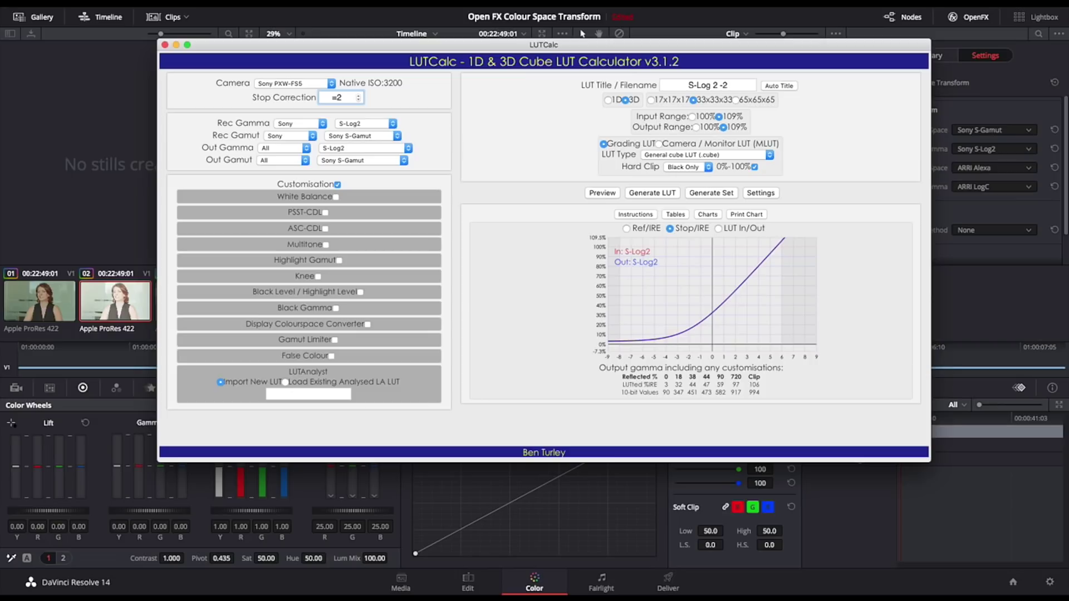
key(BackSpace)
key(BackSpace)
text(-2)
key(Return)
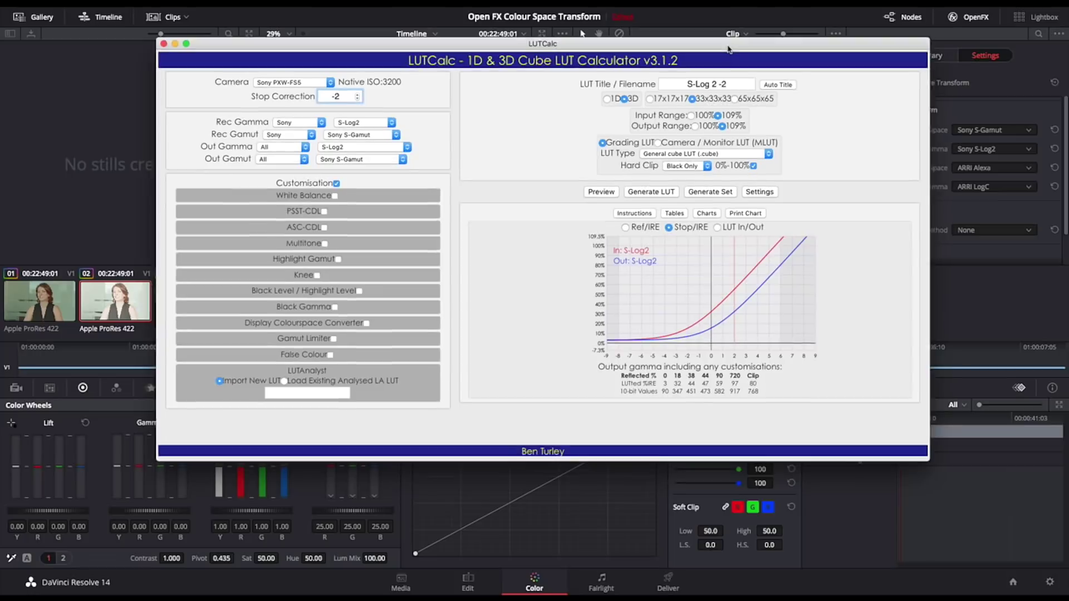
click(733, 88)
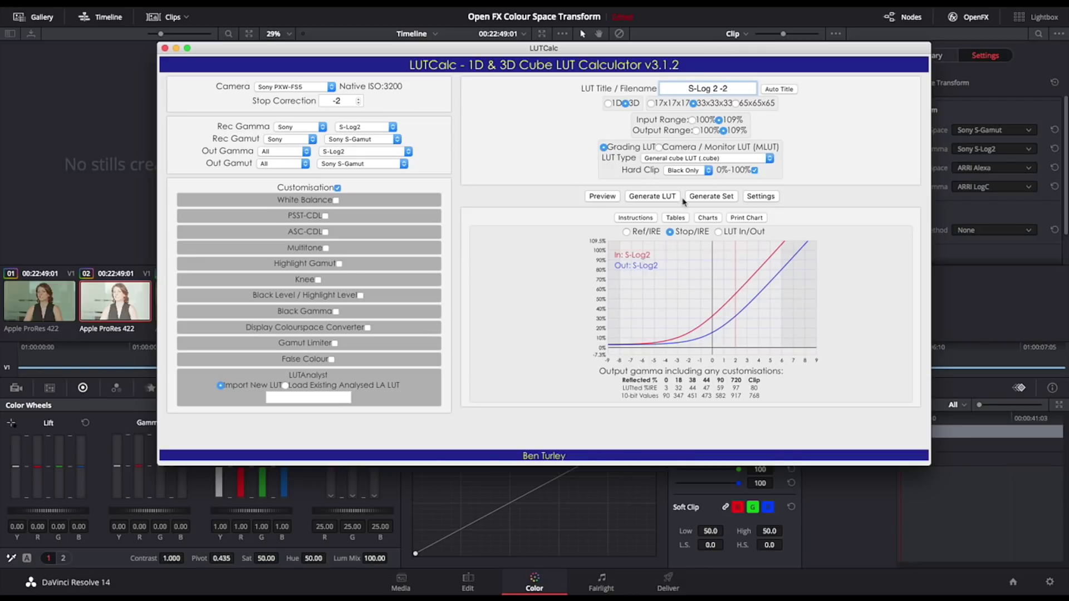
click(692, 175)
click(686, 160)
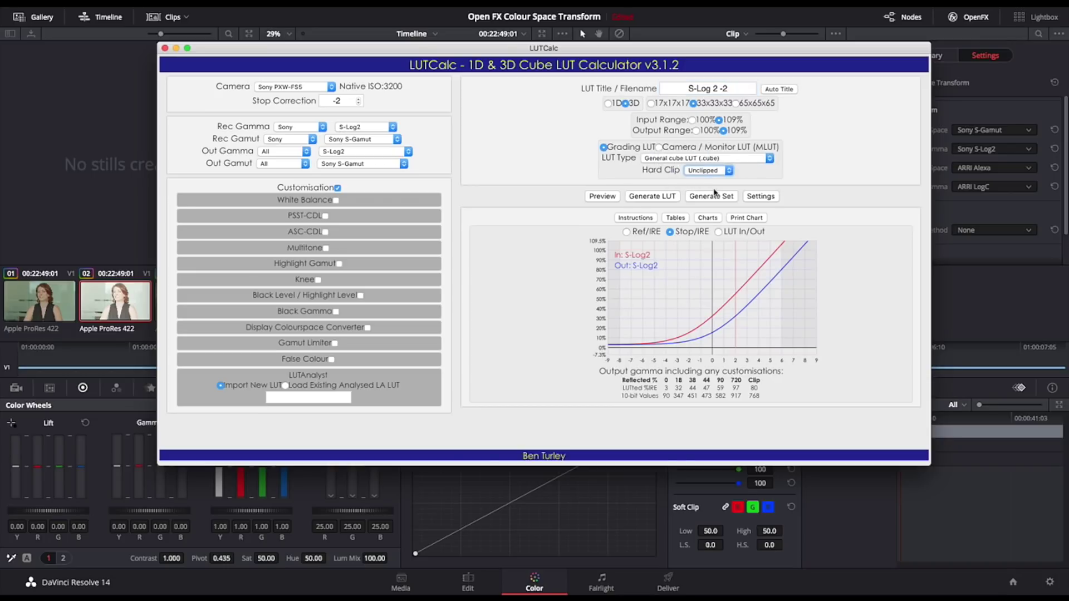
Generate the LUT and browse the save dialog to Library > Application Support > Blackmagic Design > DaVinci Resolve > LUT.
click(650, 198)
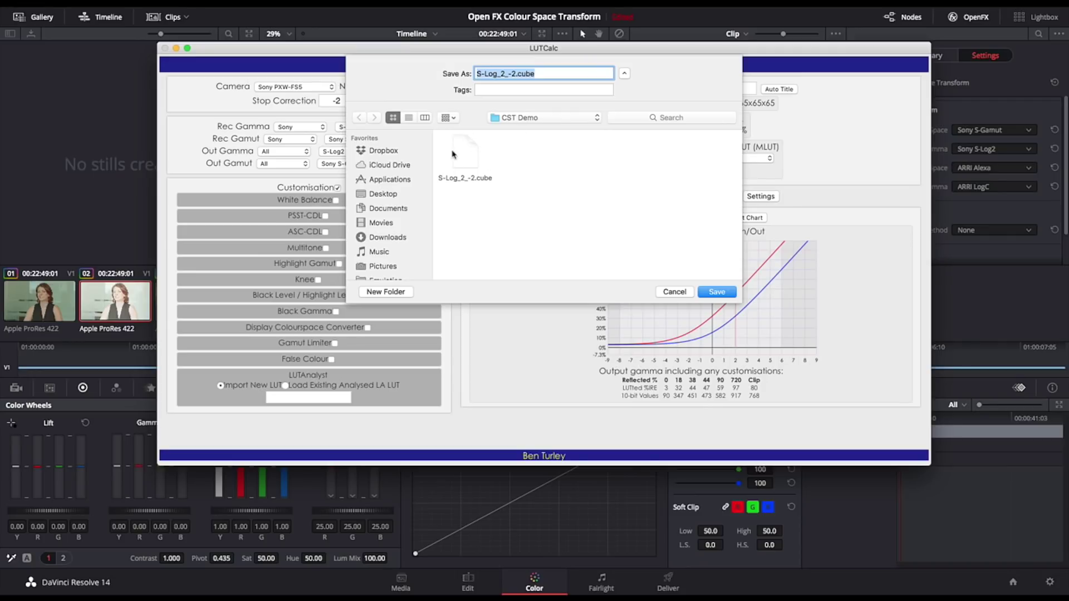
click(545, 120)
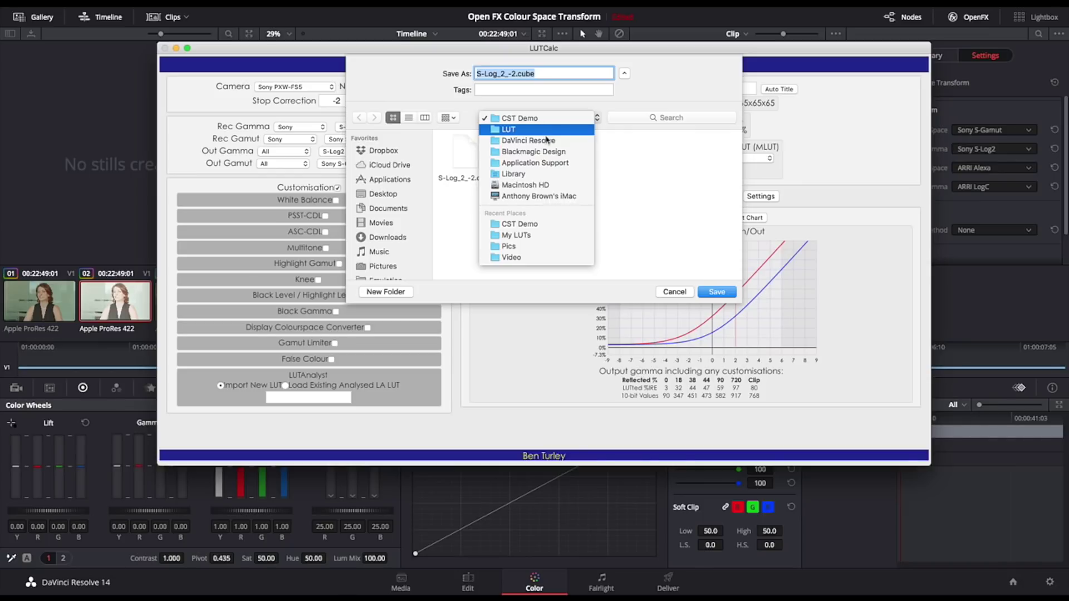
click(550, 174)
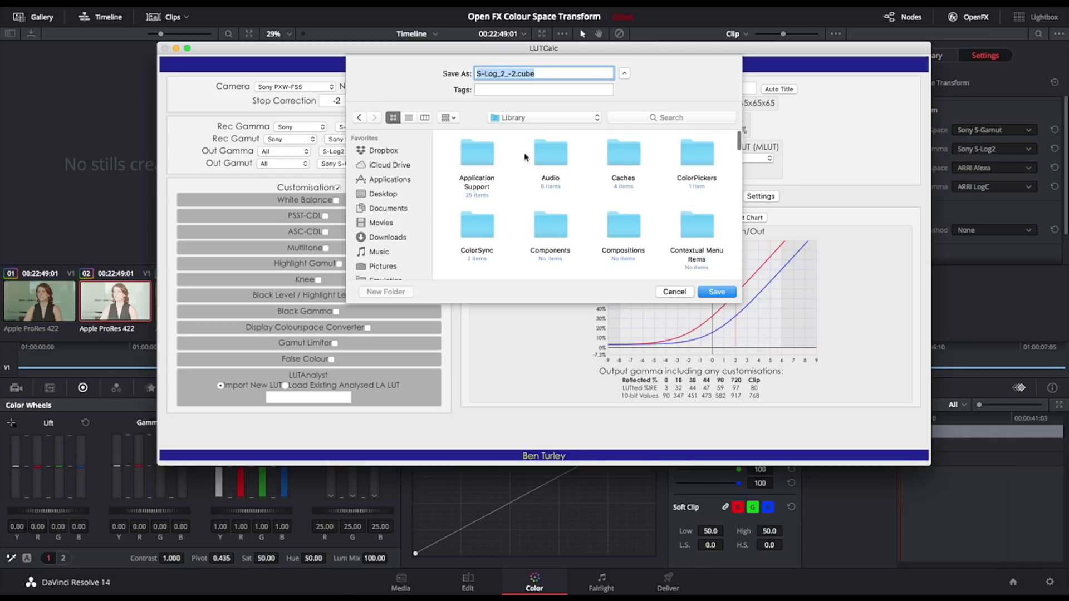
double_click(487, 159)
scroll(571, 176, down, 1)
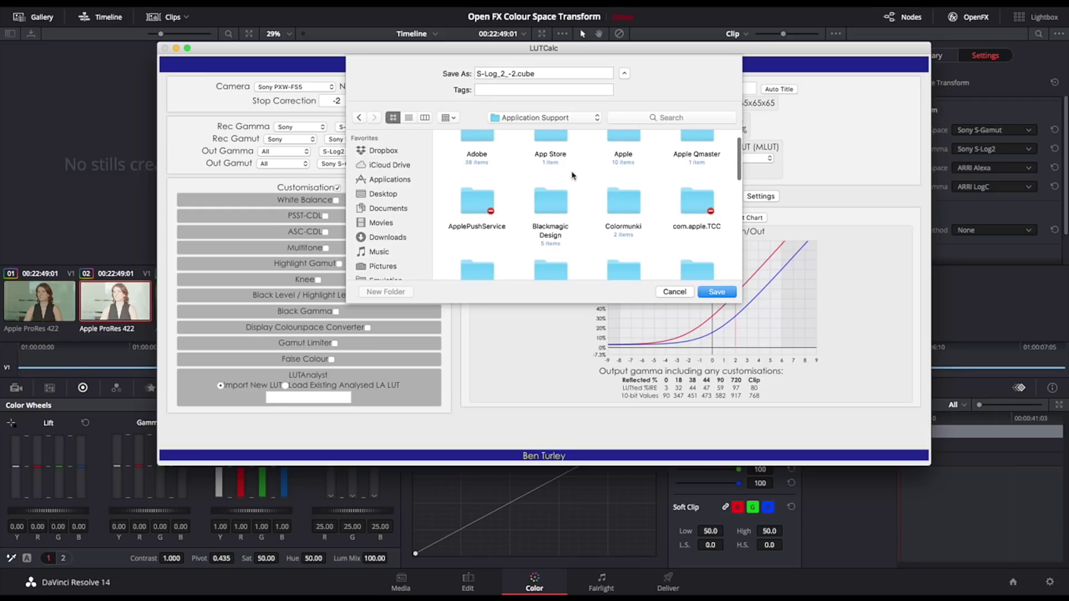
double_click(557, 207)
double_click(551, 153)
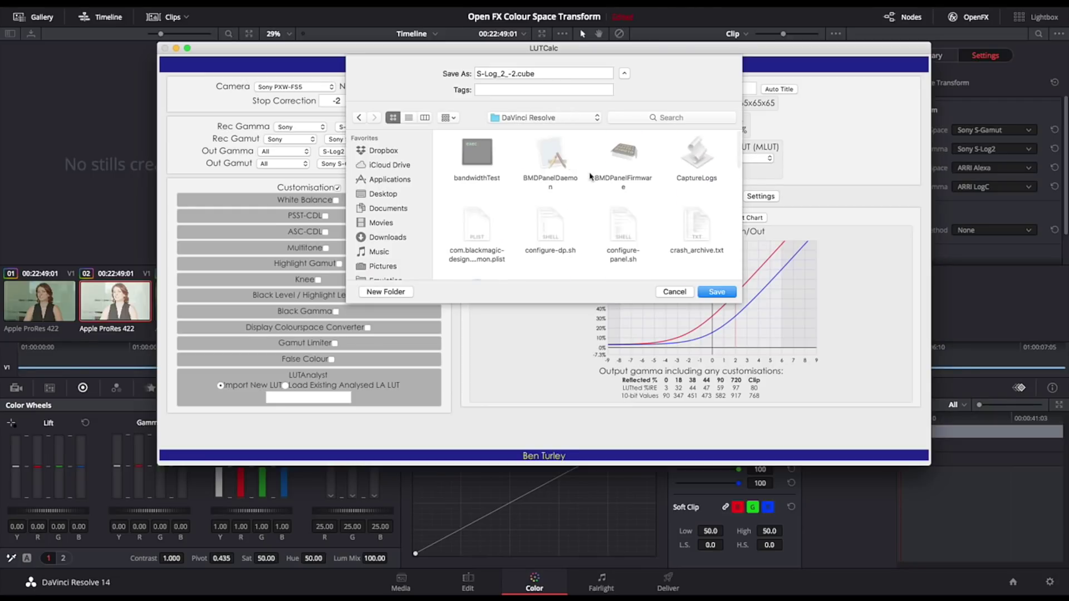
scroll(579, 167, down, 5)
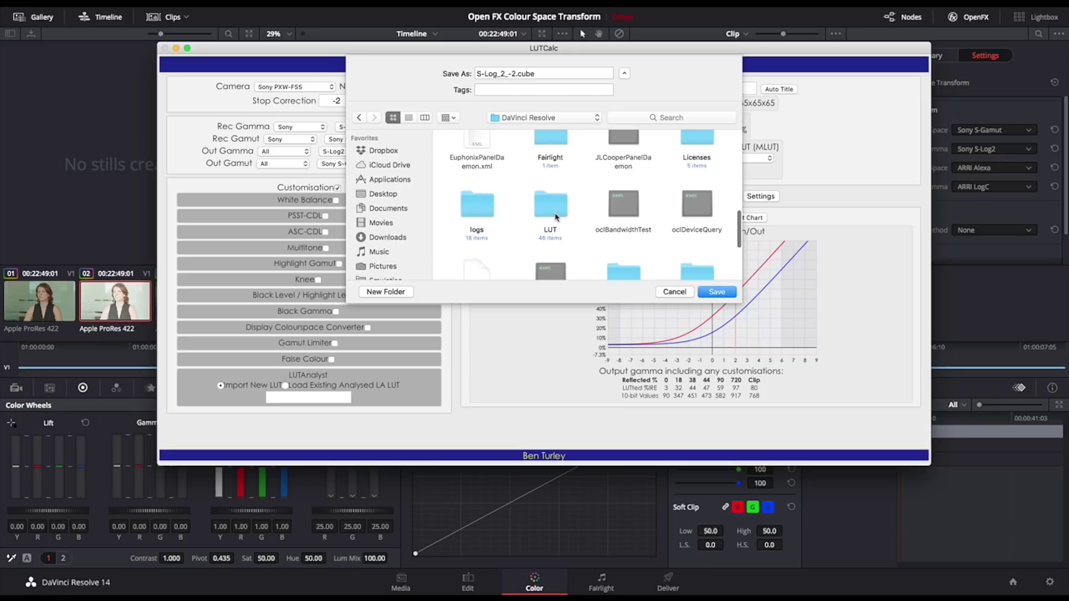
double_click(556, 216)
Open the CST Demo folder, confirm S-Log_2_-2.cube already exists, and cancel the save.
scroll(589, 193, down, 5)
scroll(589, 194, down, 6)
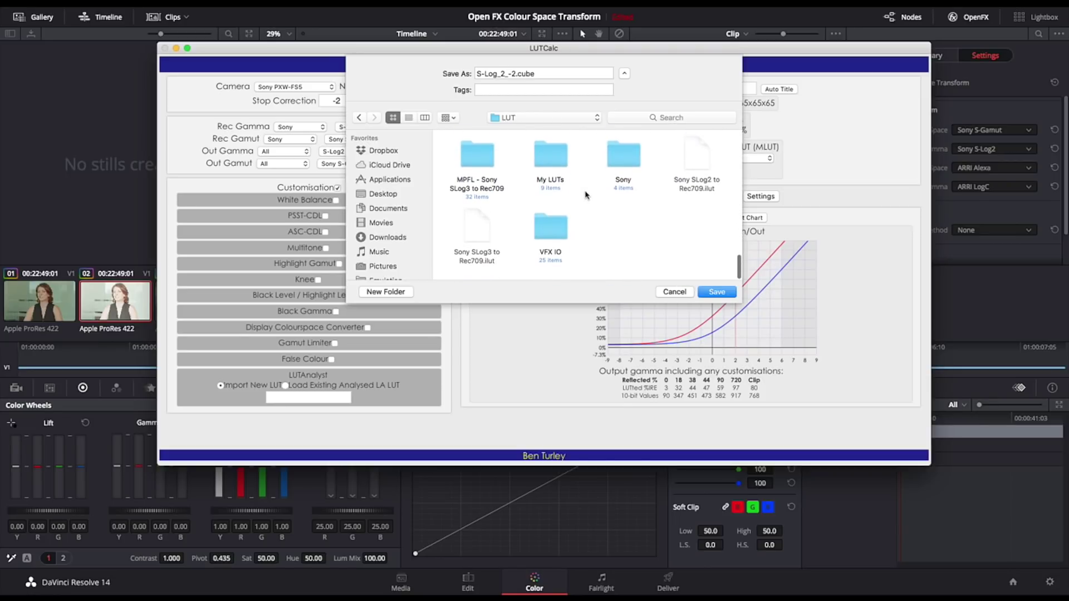
scroll(588, 267, up, 10)
scroll(584, 261, down, 3)
double_click(551, 225)
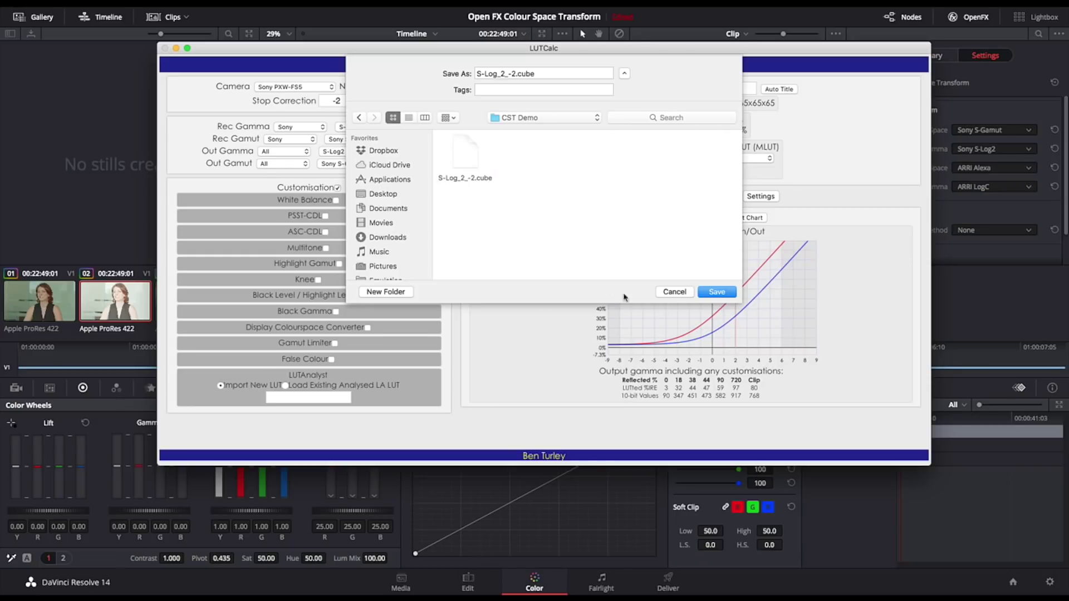
click(674, 292)
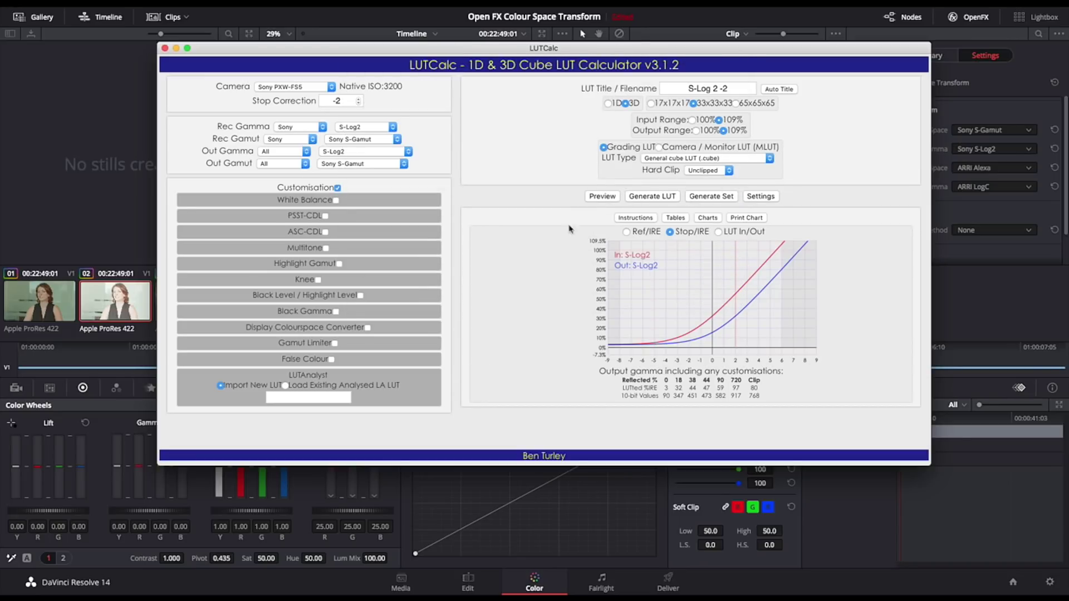
Refresh the LUT lists in Project Settings and confirm S-Log_2_-2.cube is in CST Demo.
click(404, 32)
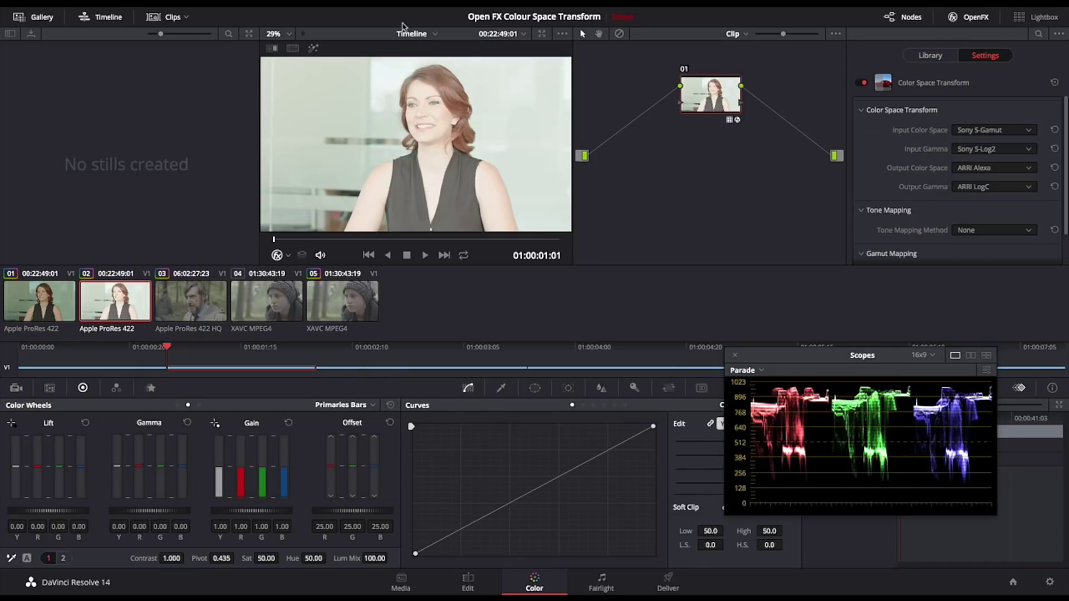
click(1051, 583)
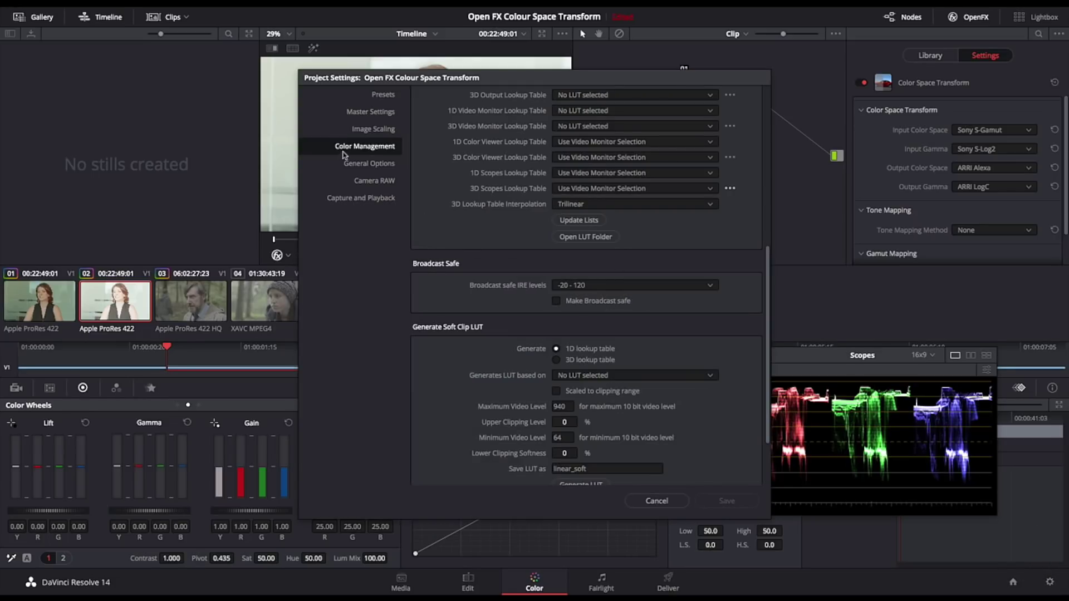
click(583, 222)
click(585, 236)
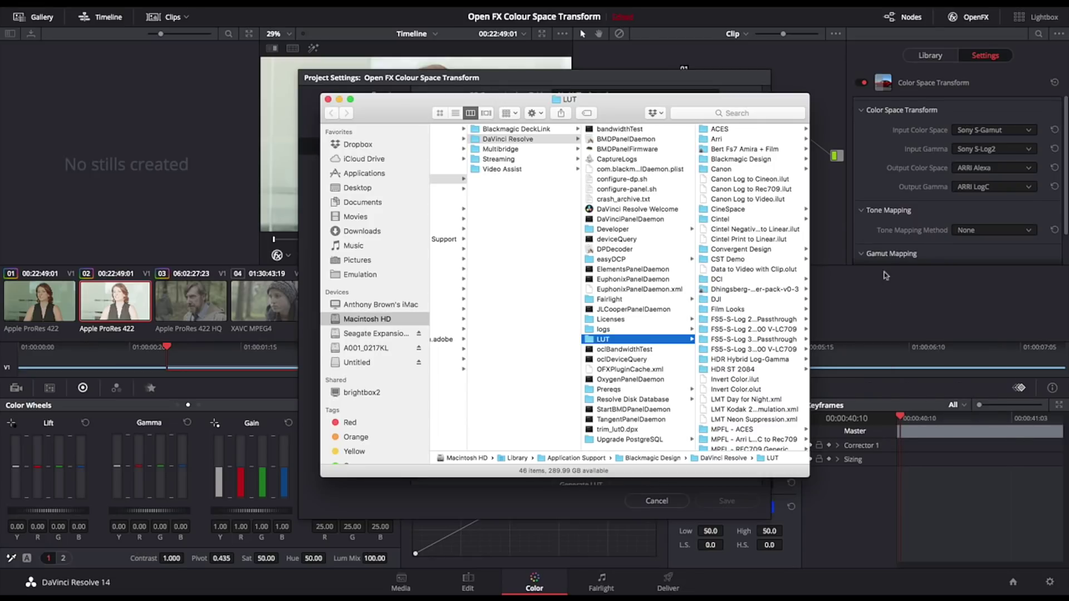
click(738, 258)
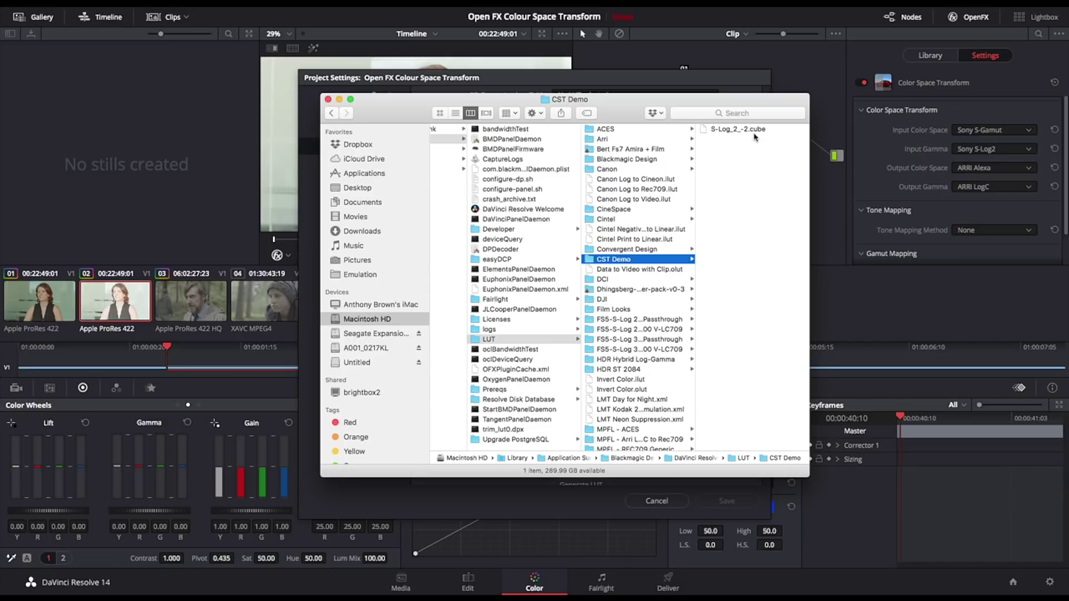
click(328, 99)
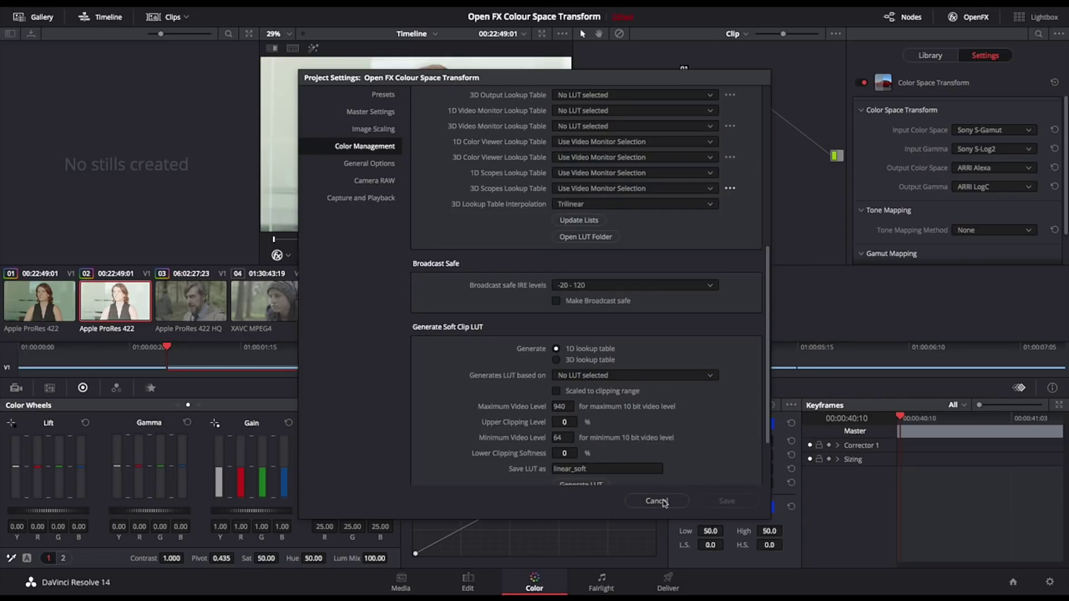
click(648, 506)
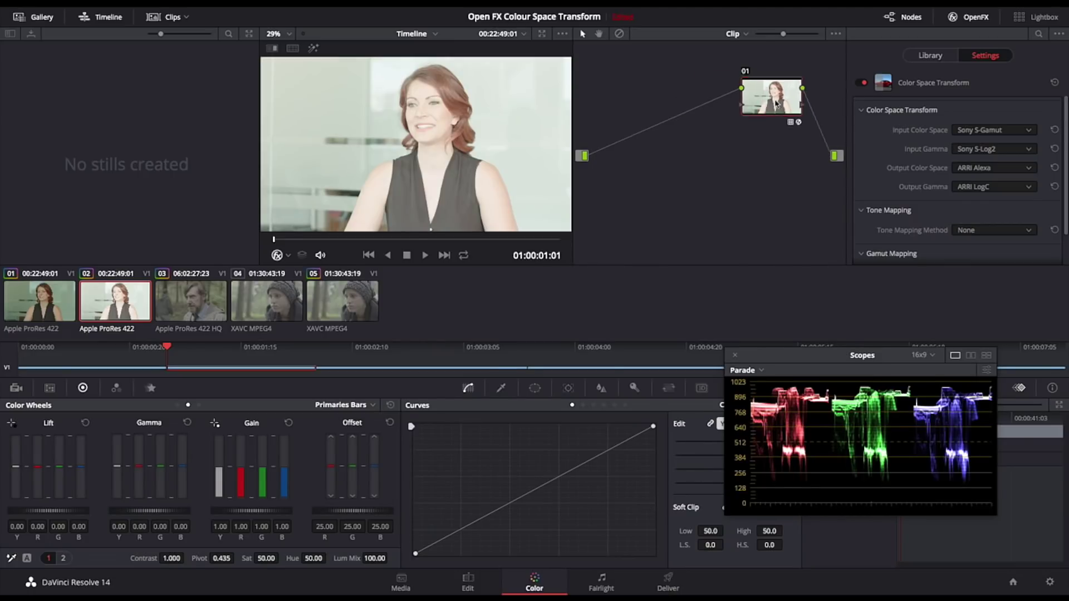
Add a new node 02 ahead of node 01 on clip 02.
key(shift+s)
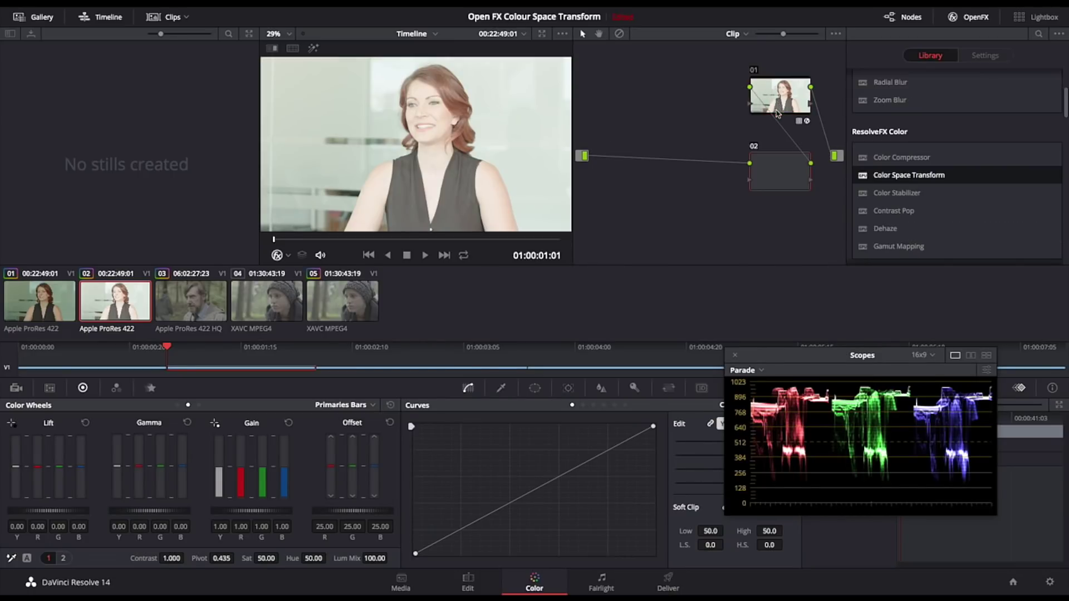
drag(784, 181, 627, 126)
drag(782, 99, 750, 111)
Apply the CST Demo > S-Log_2_-2 3D LUT to node 02.
right_click(657, 126)
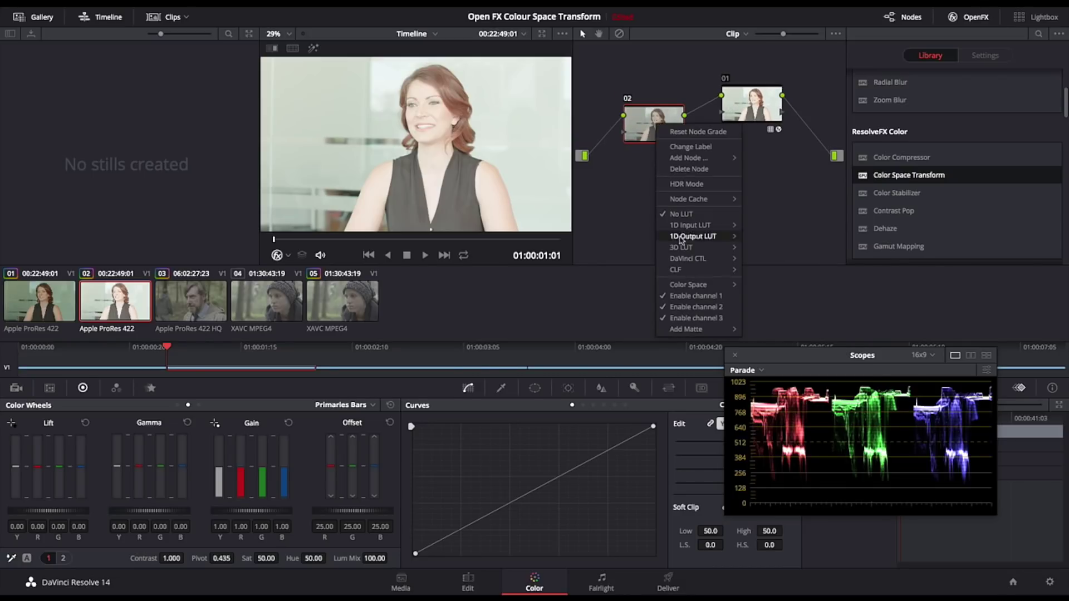
mouse_move(681, 247)
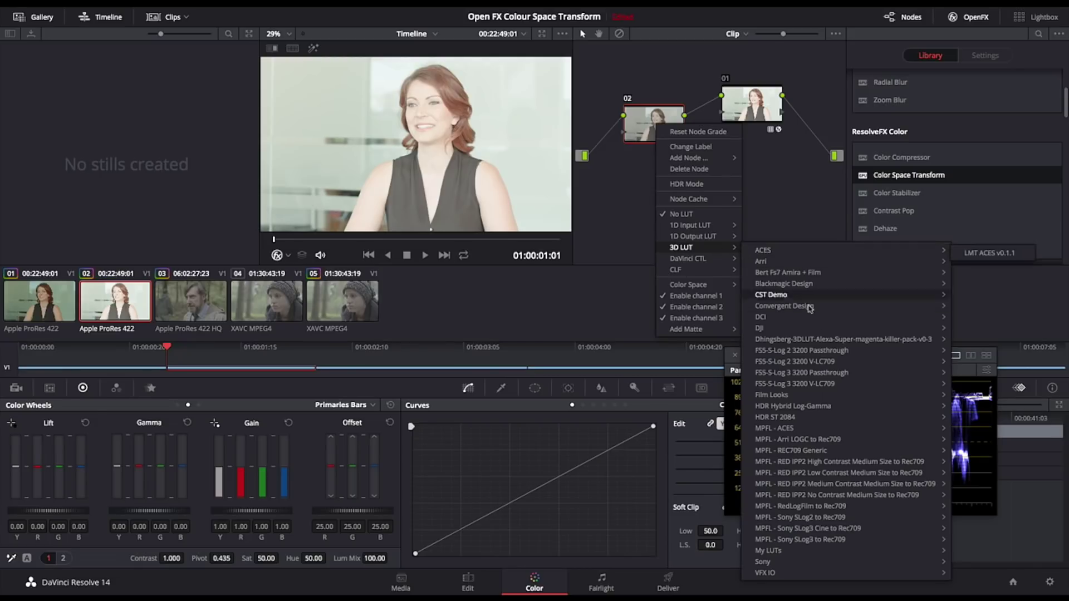
mouse_move(834, 361)
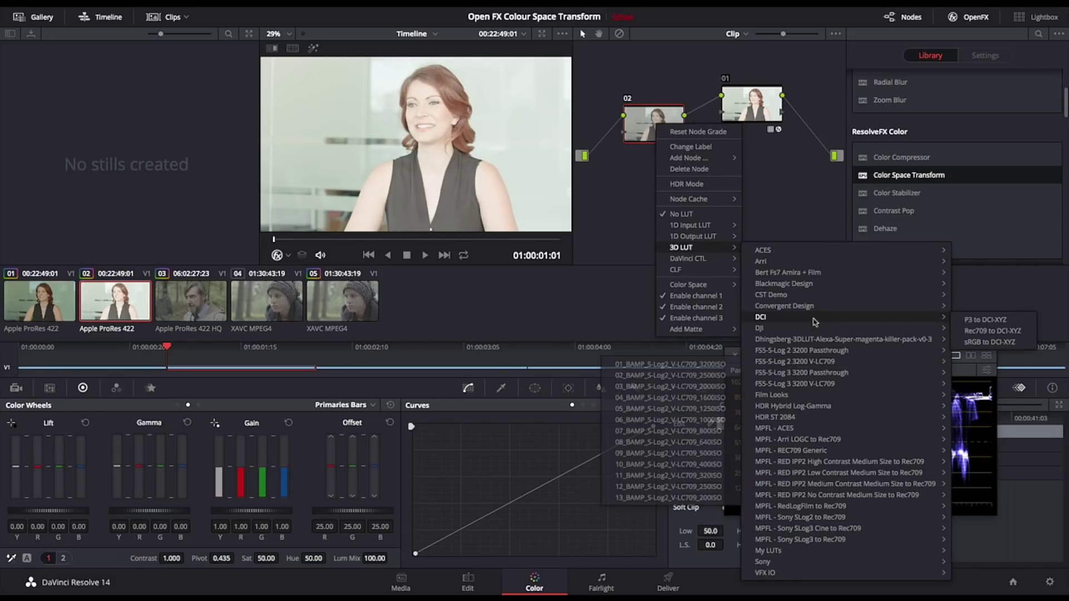
mouse_move(807, 296)
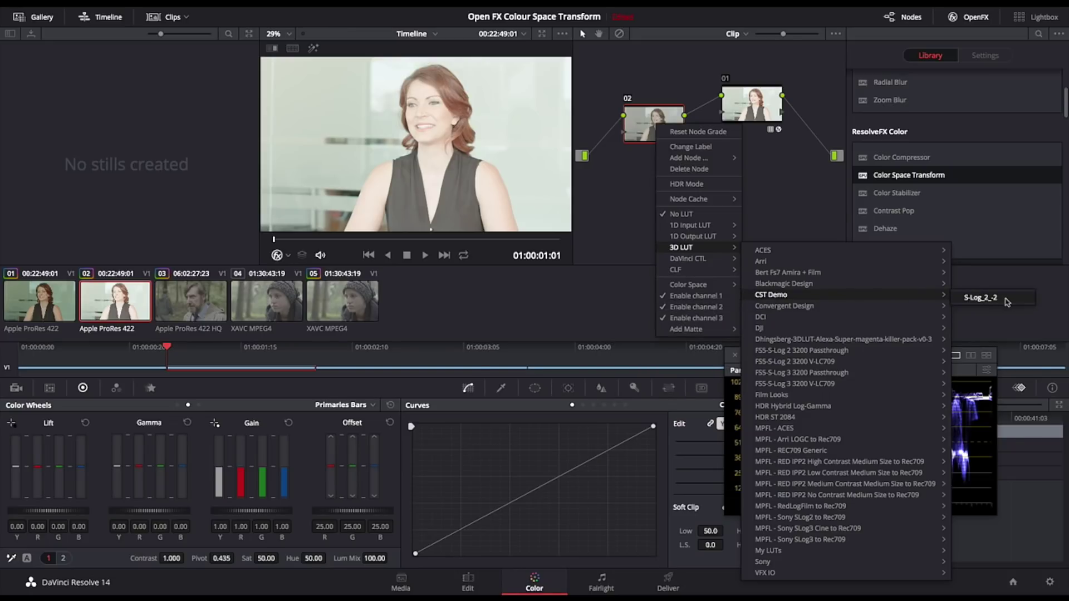
click(1008, 302)
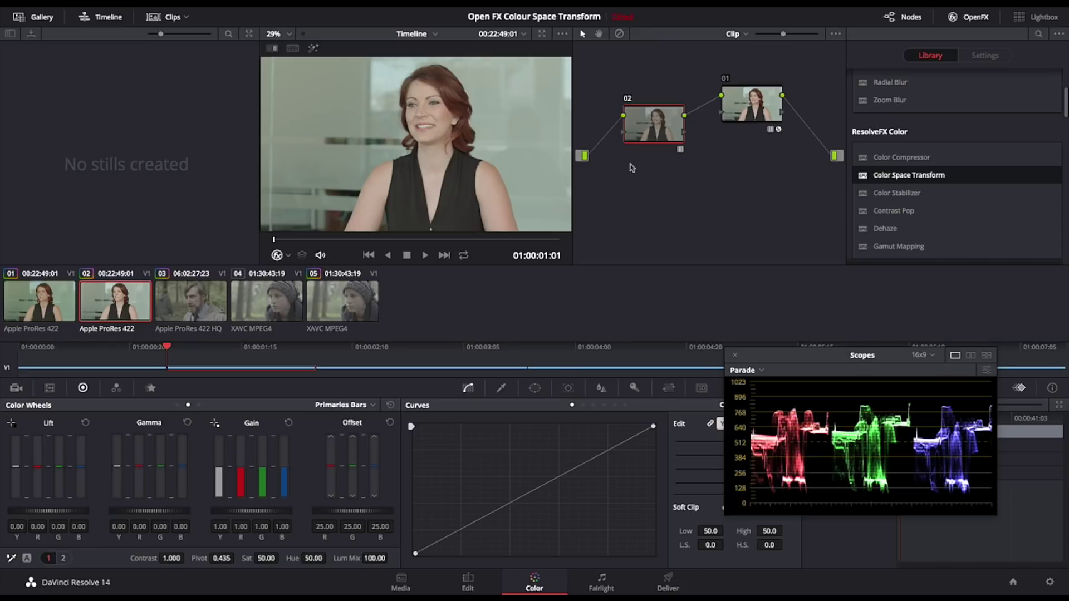
Compare clip 02 against the clip 01 reference several times.
click(55, 295)
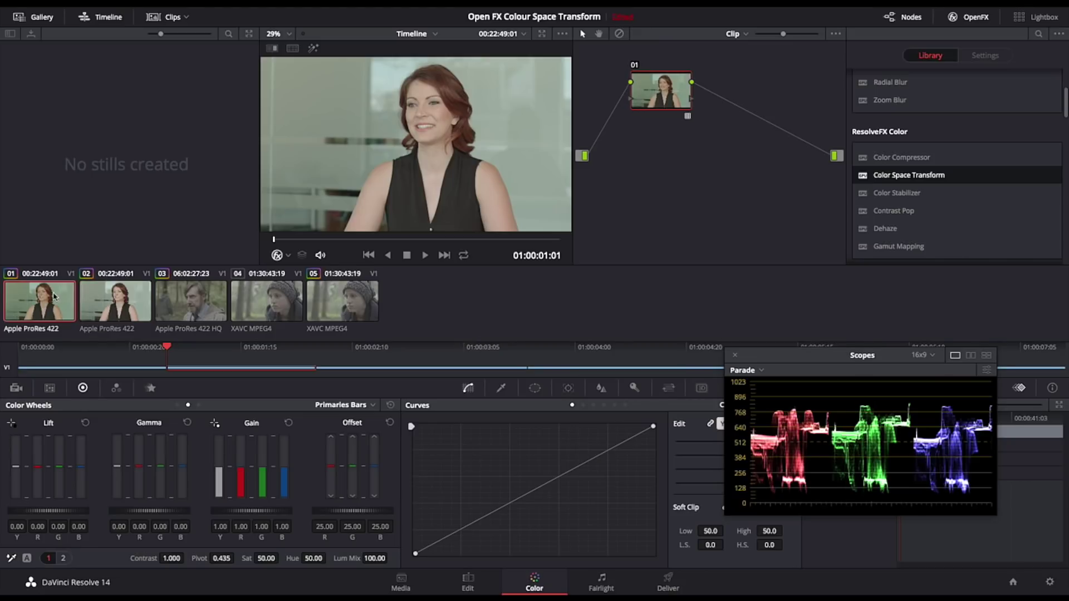
click(104, 301)
click(62, 301)
click(96, 302)
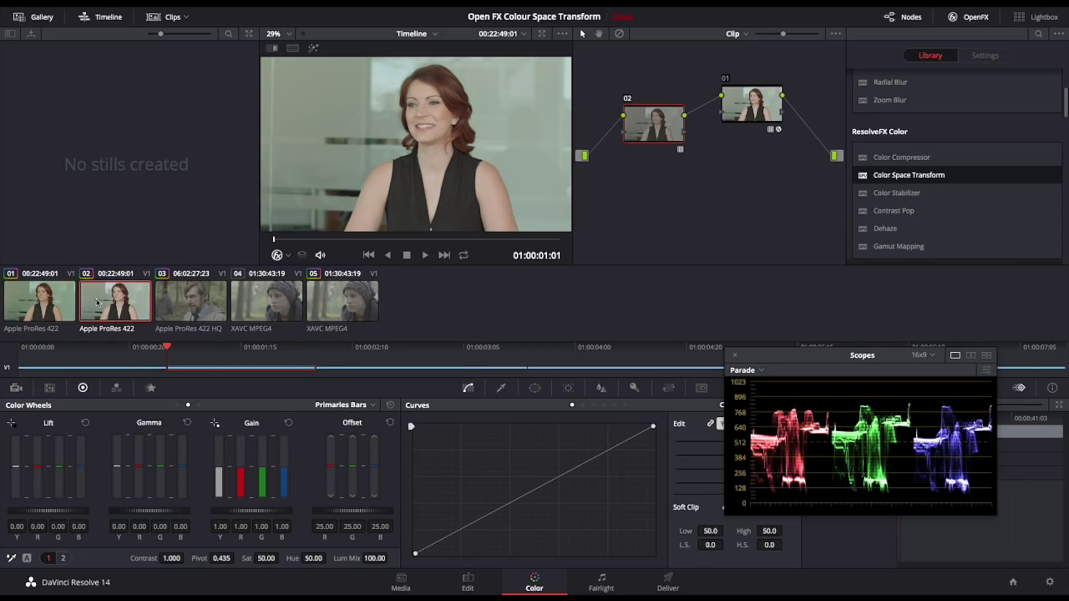
click(48, 305)
click(109, 302)
click(54, 302)
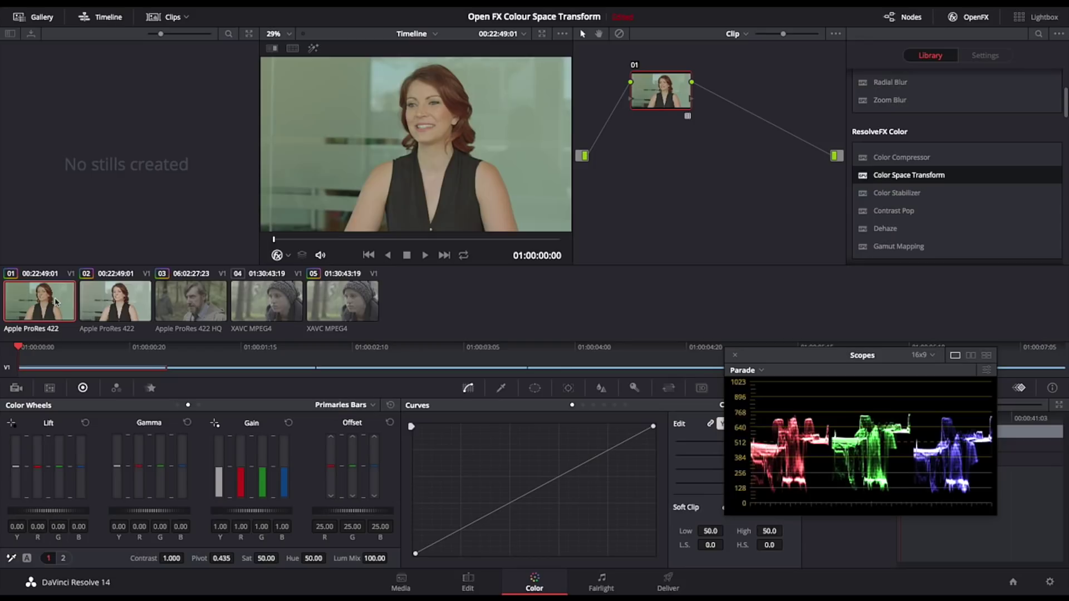
click(124, 313)
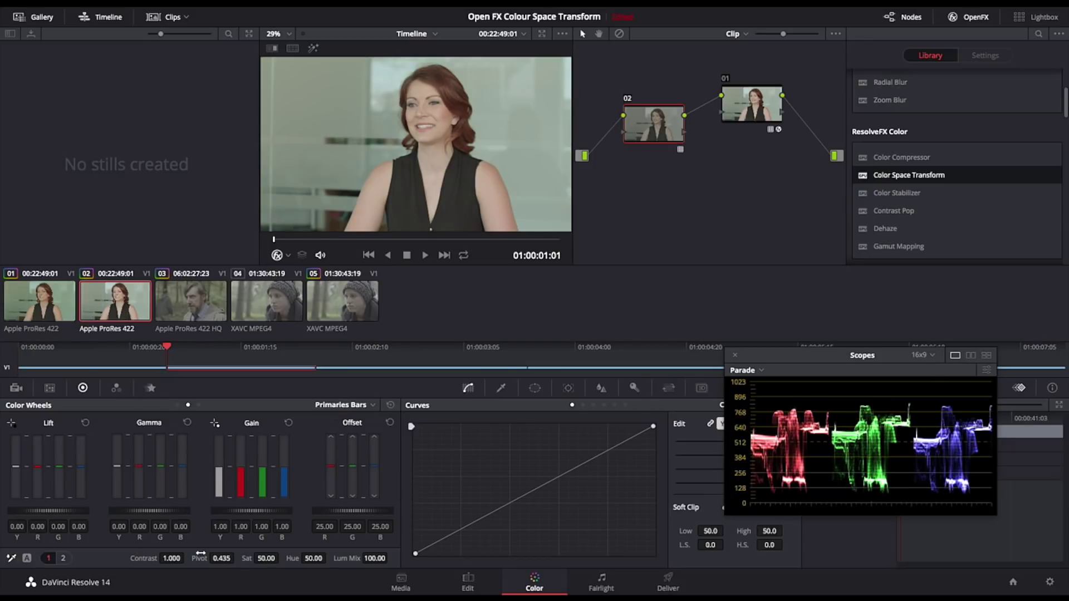
Set clip 02's saturation to 75 and recheck it against clip 01.
click(266, 558)
text(75)
key(Return)
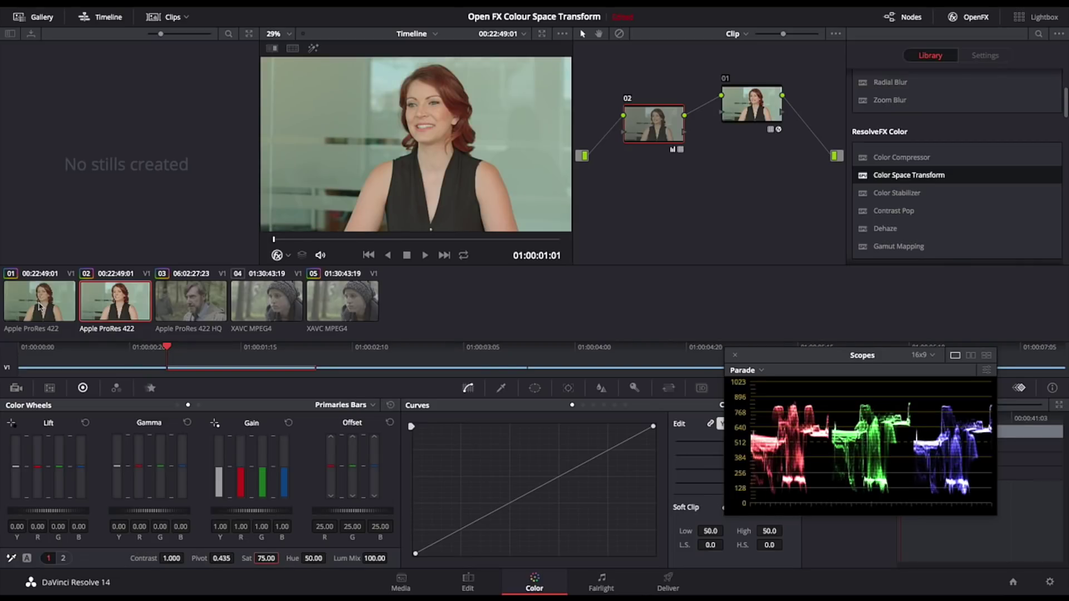
click(39, 305)
click(93, 306)
click(41, 302)
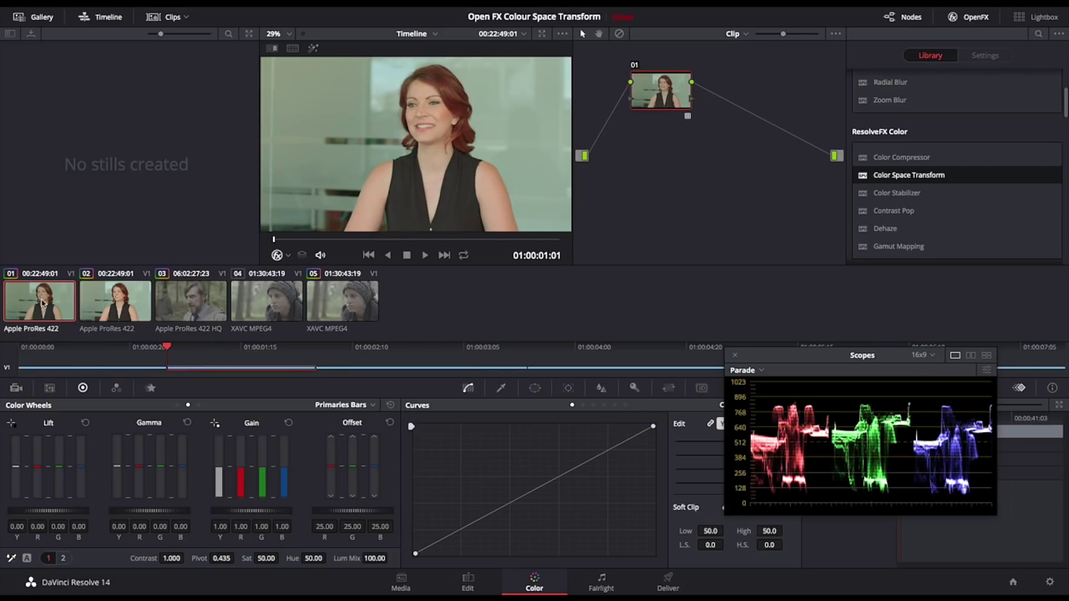
click(95, 305)
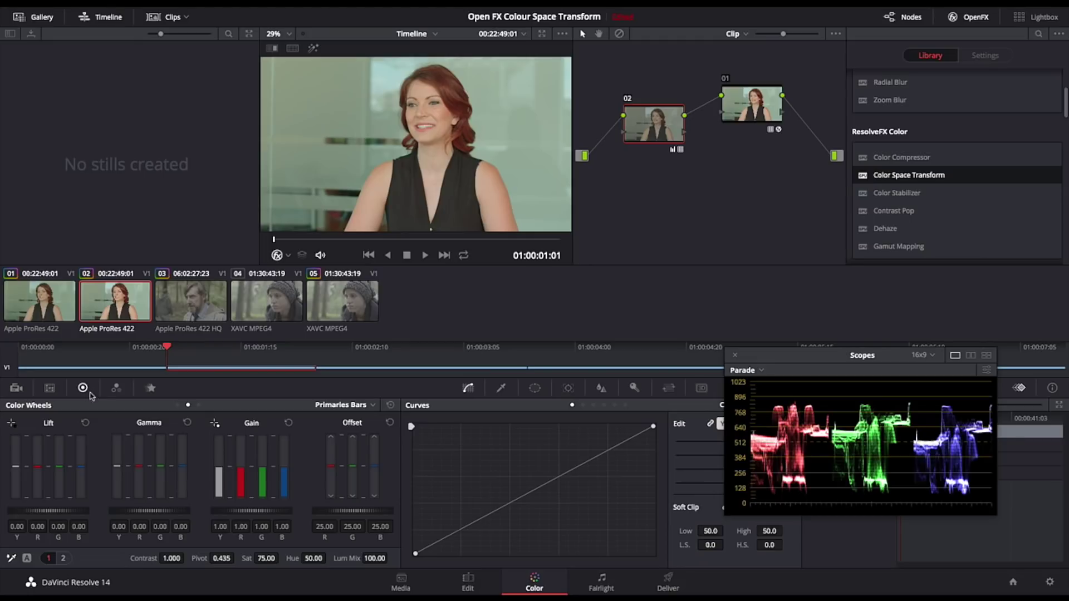
Nudge clip 02's Gamma wheel slightly in Primaries Wheels and compare with clip 01.
click(177, 405)
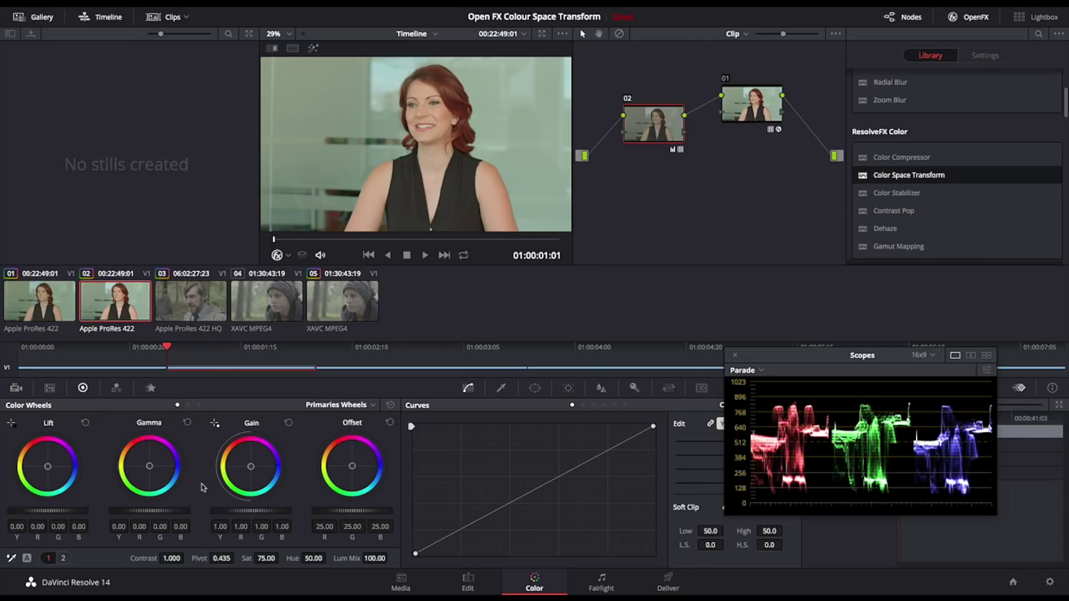
drag(149, 466, 150, 467)
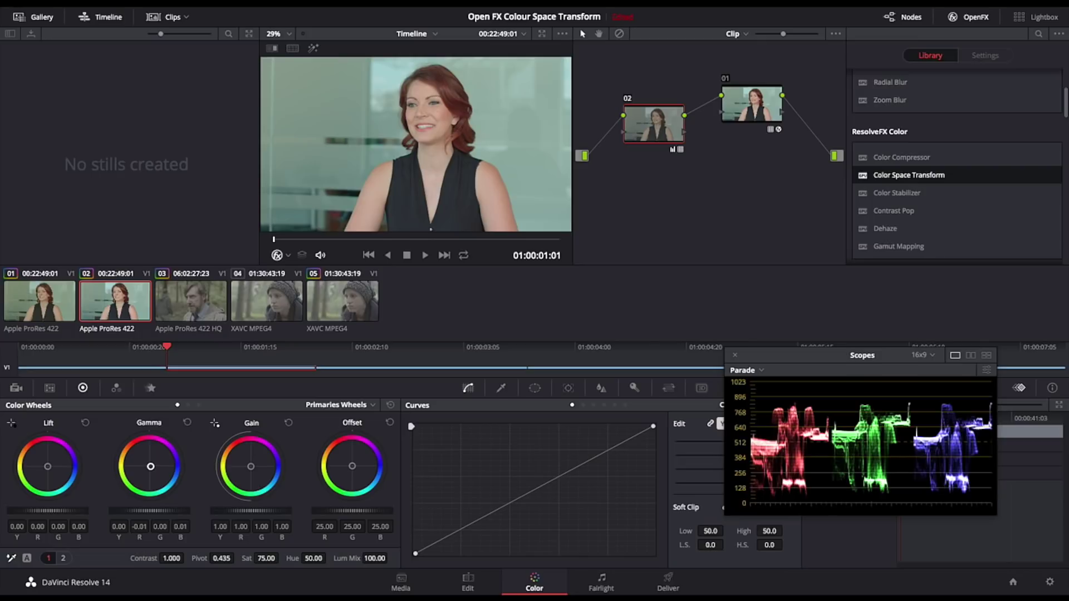
drag(150, 467, 151, 469)
click(47, 306)
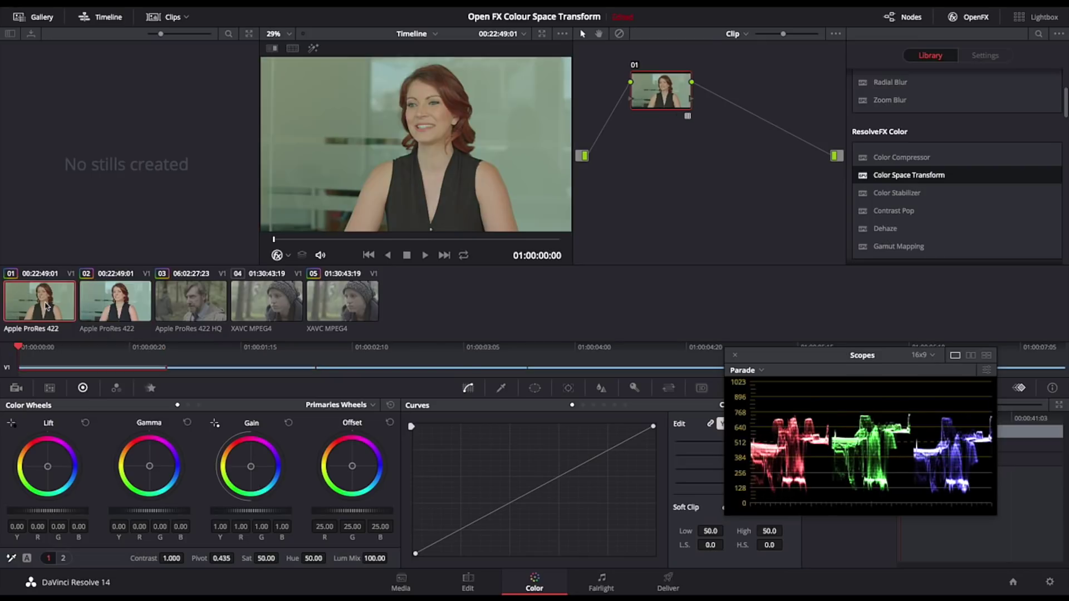
click(97, 305)
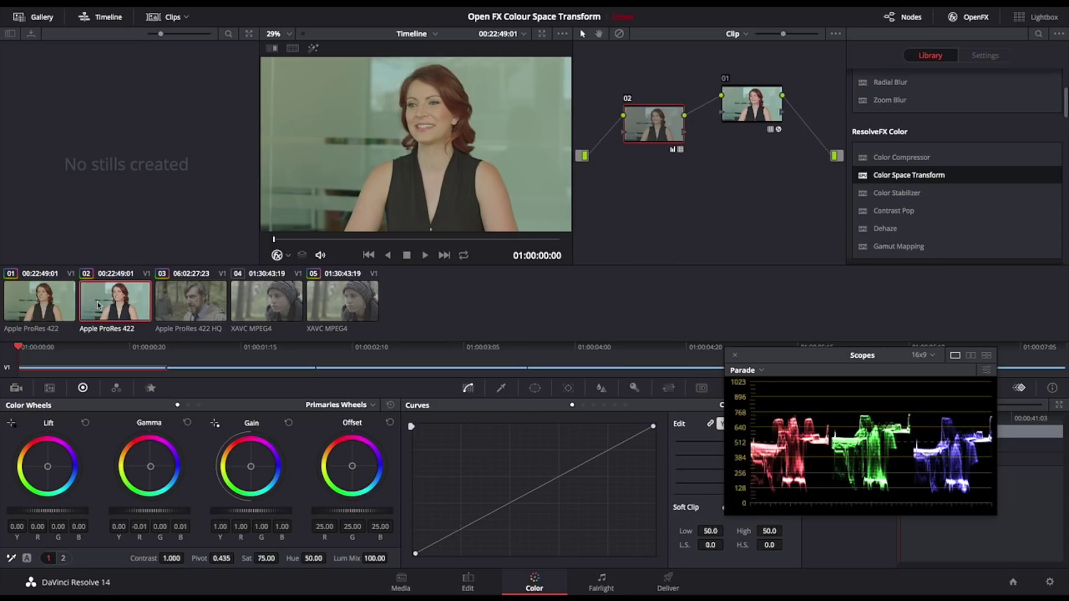
Select clip 03, the man in the forest, and reposition its node 01.
click(211, 306)
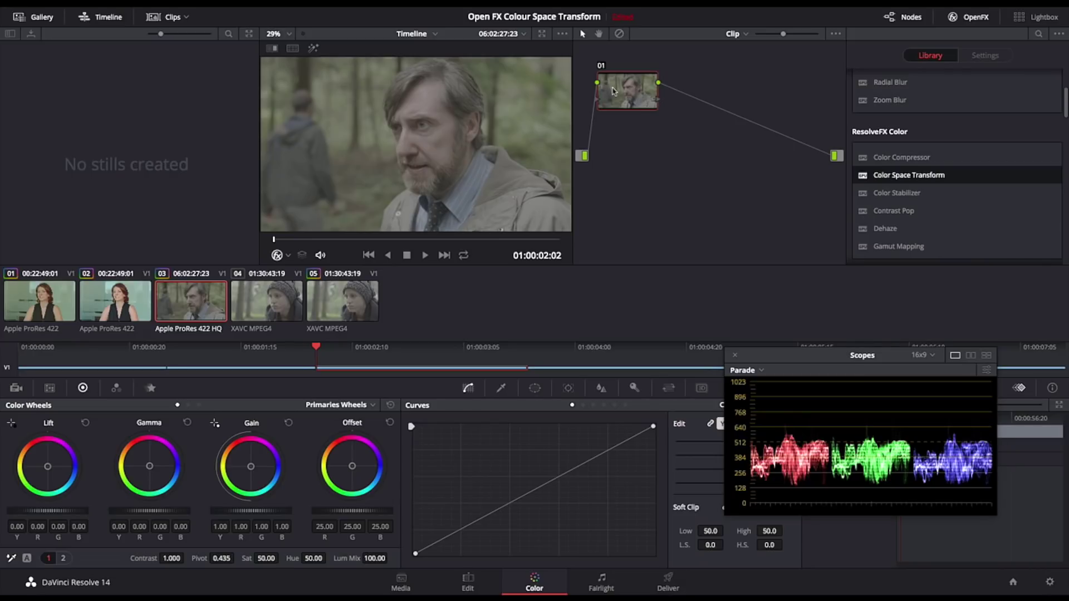
drag(672, 101, 672, 111)
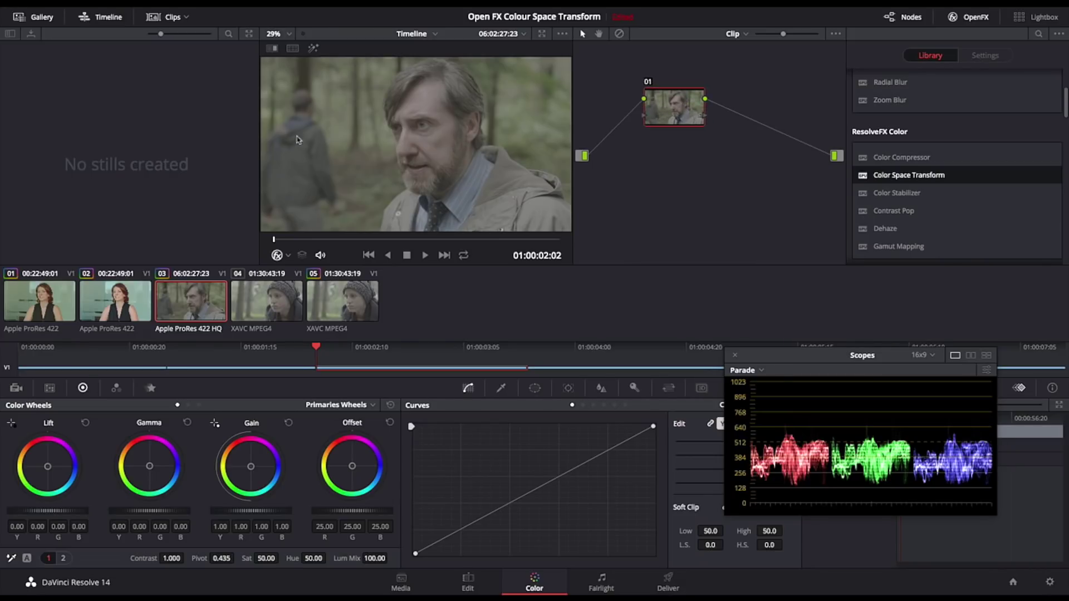
drag(672, 108, 678, 101)
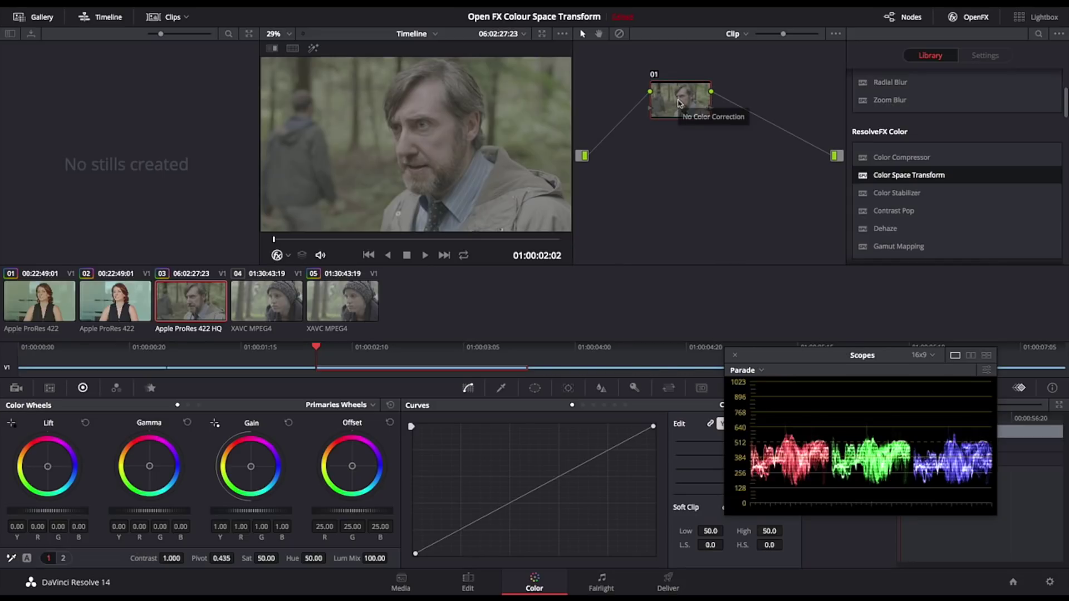
drag(680, 102, 676, 96)
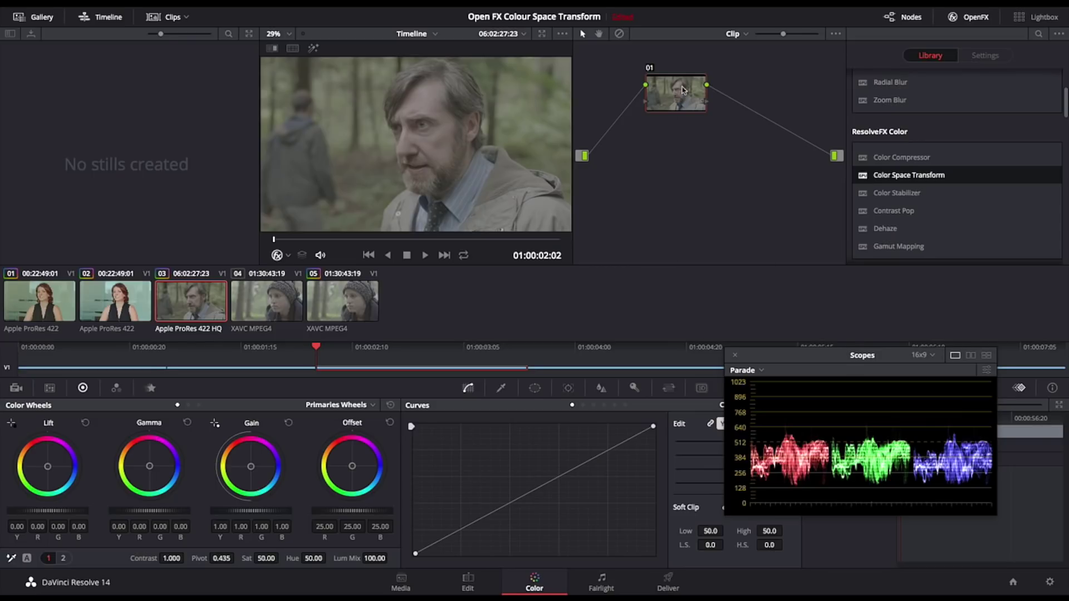
Apply the Arri > Arri_LogC_to_Amira709 3D LUT to clip 03's node 01.
right_click(682, 89)
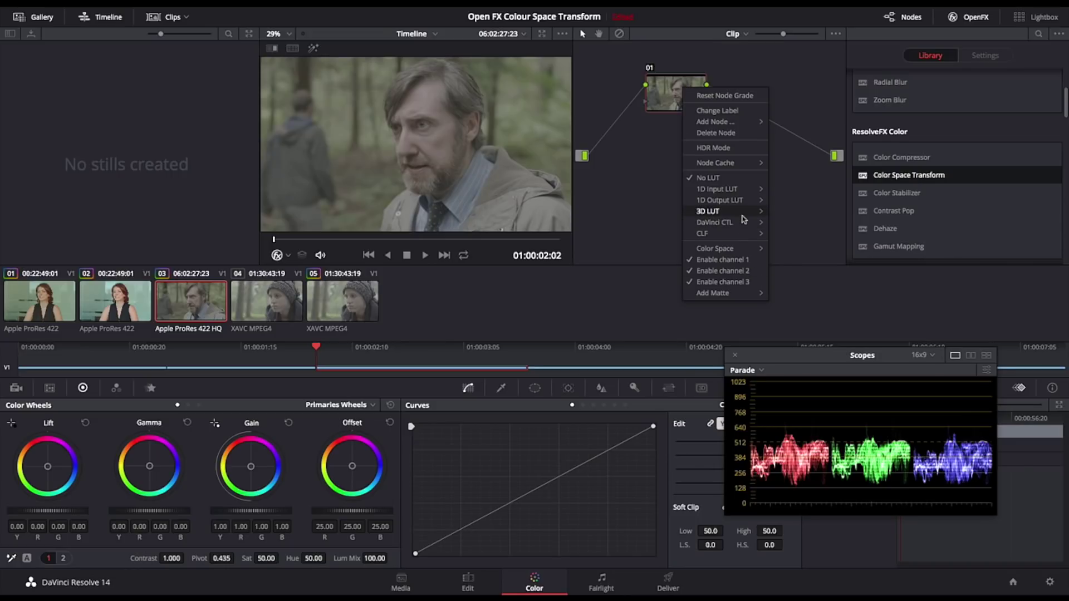
mouse_move(724, 211)
mouse_move(820, 231)
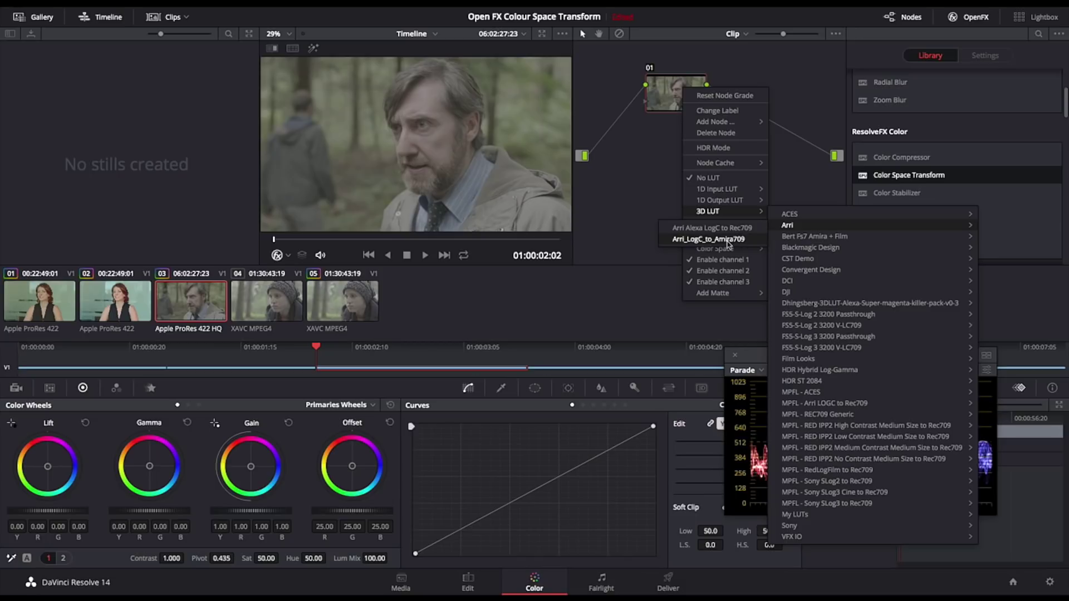
click(727, 243)
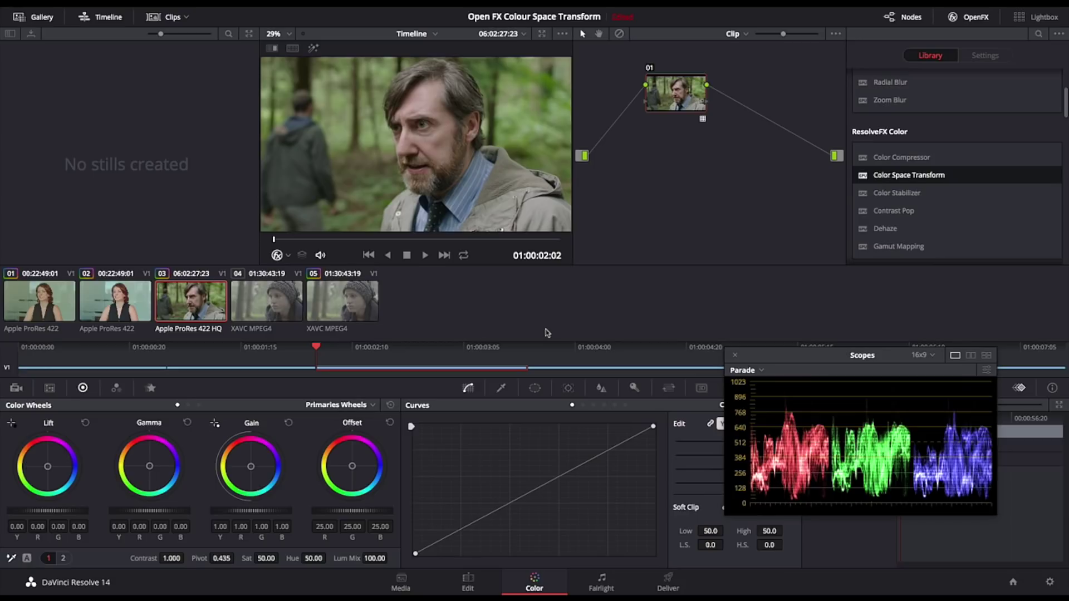
Load clip 04 and add corrector node 01 with Alt+S, placing it in the node editor.
click(291, 304)
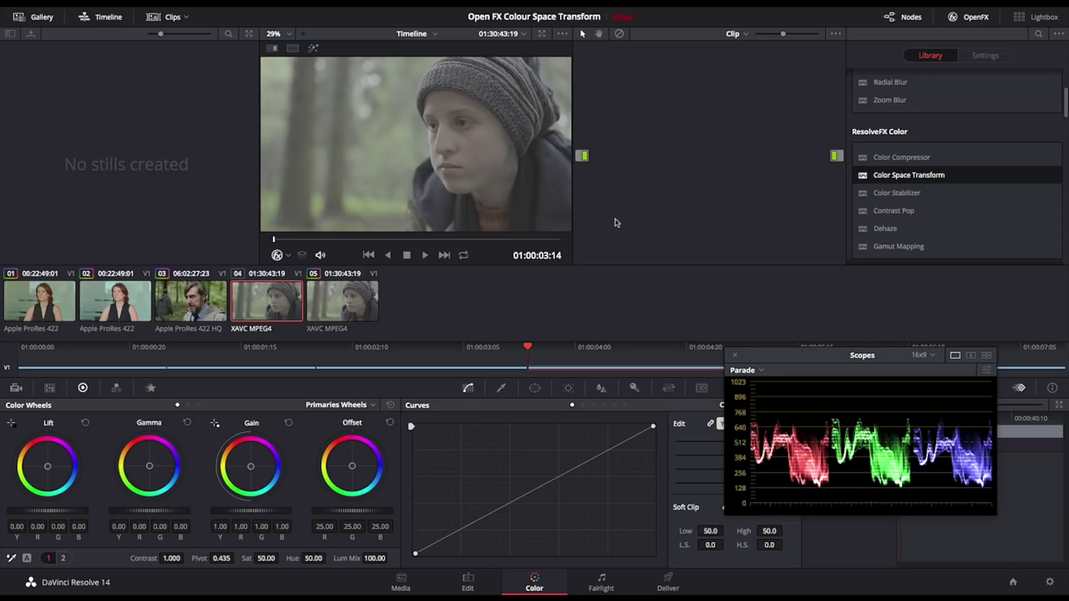
key(alt+s)
drag(637, 95, 713, 102)
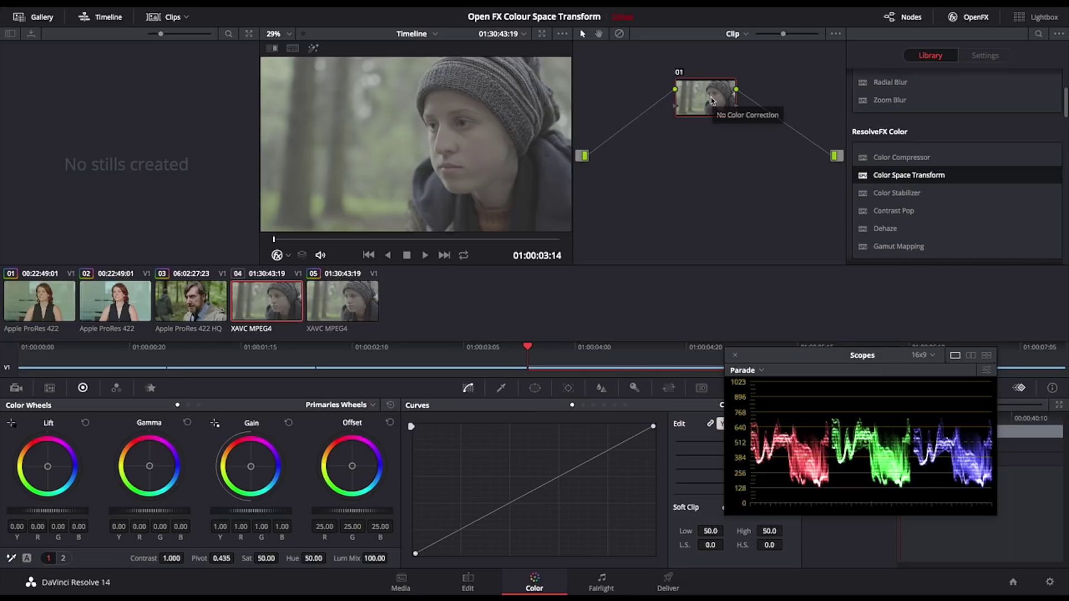
drag(712, 101, 701, 114)
Apply the Bert Fs7 Amira + Film > Slog3_Arrilook709_balanced LUT to clip 04's node 01.
right_click(701, 114)
mouse_move(740, 235)
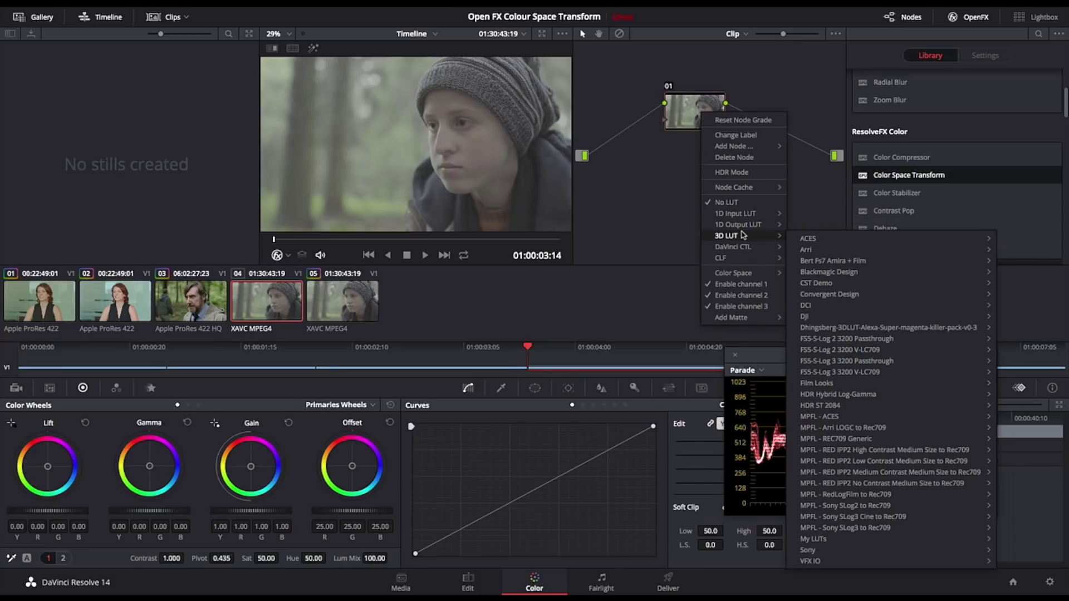
mouse_move(821, 262)
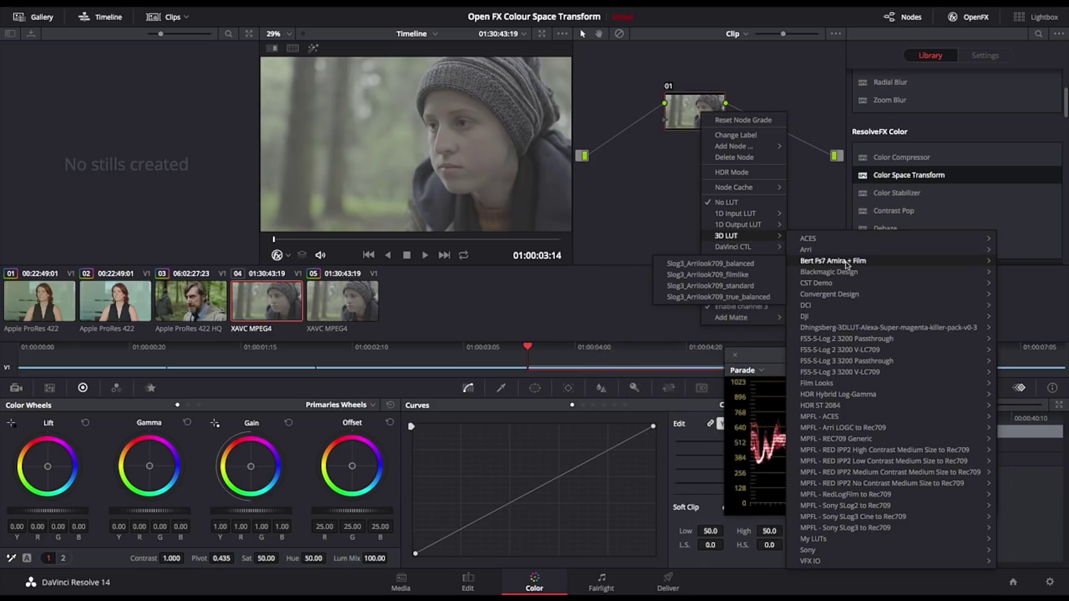
click(732, 266)
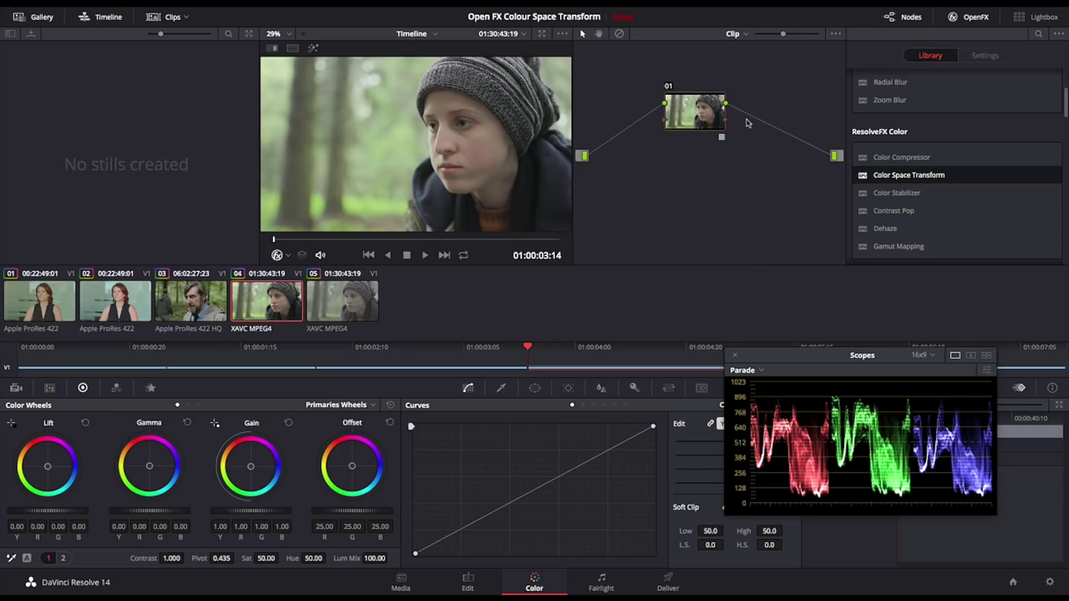
Compare clip 04 with clip 03 and lower its offset from 25.00 to 14.75.
click(191, 306)
click(259, 307)
click(212, 306)
click(263, 305)
click(209, 303)
click(244, 304)
click(211, 305)
click(253, 305)
drag(687, 124, 694, 125)
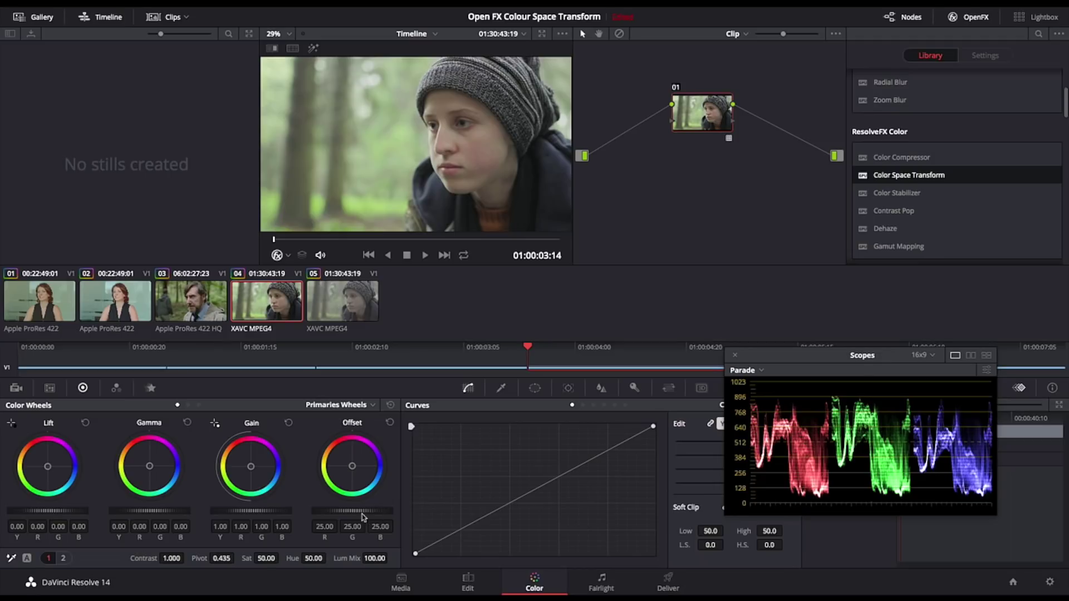
drag(357, 513, 290, 514)
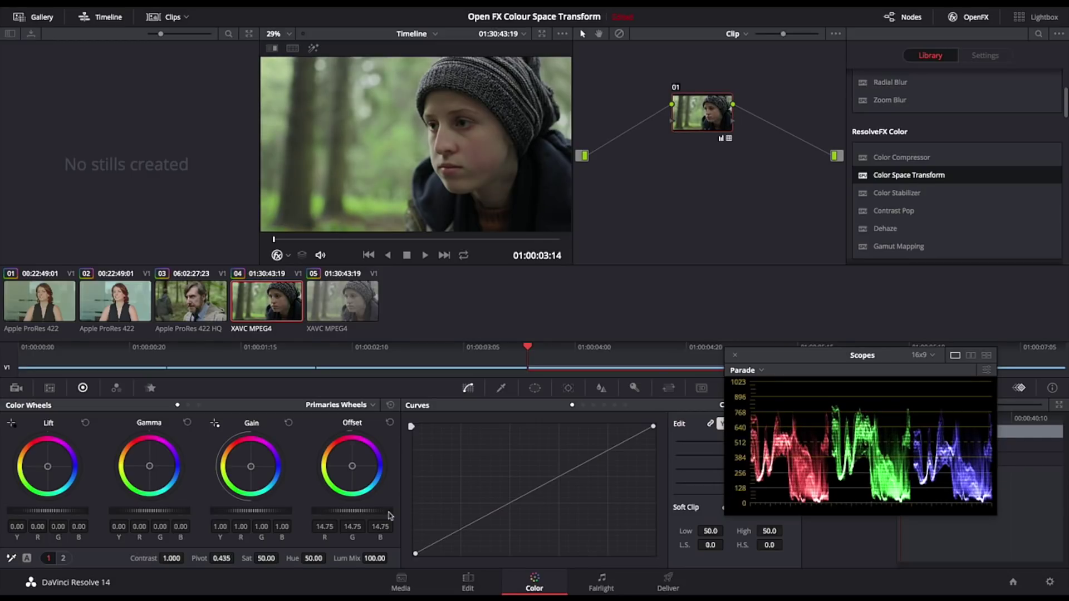
Compare clips 03 and 04, then reset clip 04's offset to 25.00.
click(223, 300)
key(Down)
key(Up)
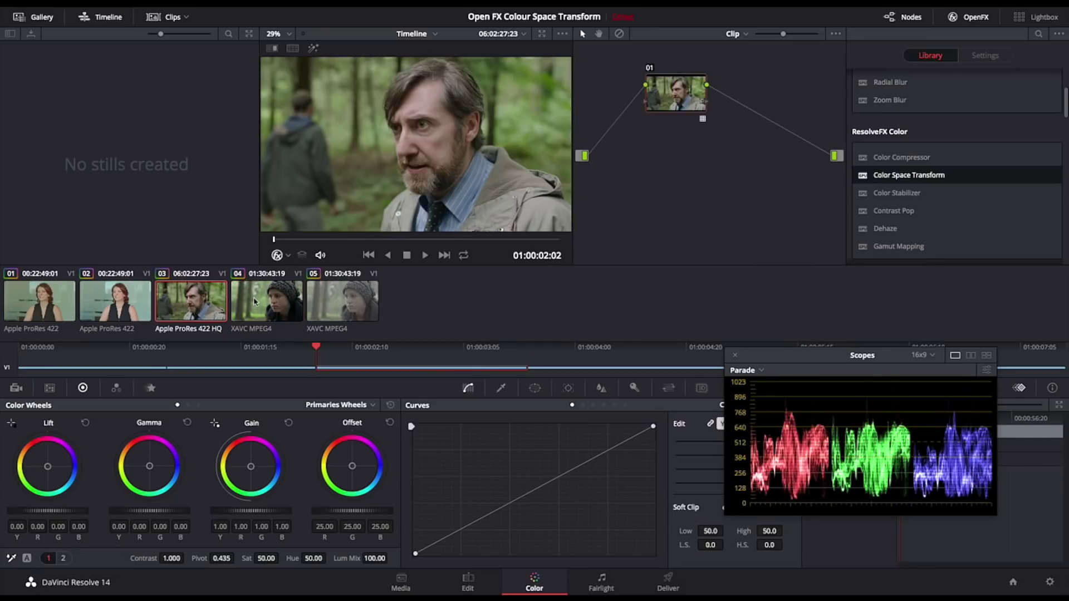
key(Down)
key(Up)
click(241, 301)
click(217, 301)
click(244, 302)
click(216, 301)
click(257, 301)
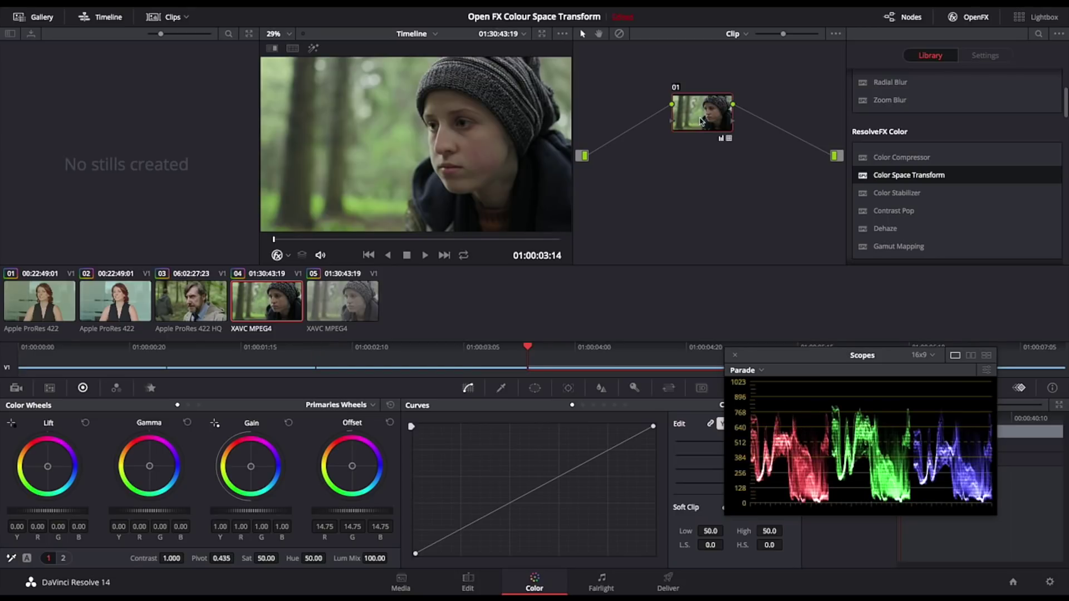
click(390, 404)
Add node 02 before node 01 carrying an FS5-S-Log 3 3200 Passthrough S-Log3 ISO LUT.
drag(705, 123, 767, 125)
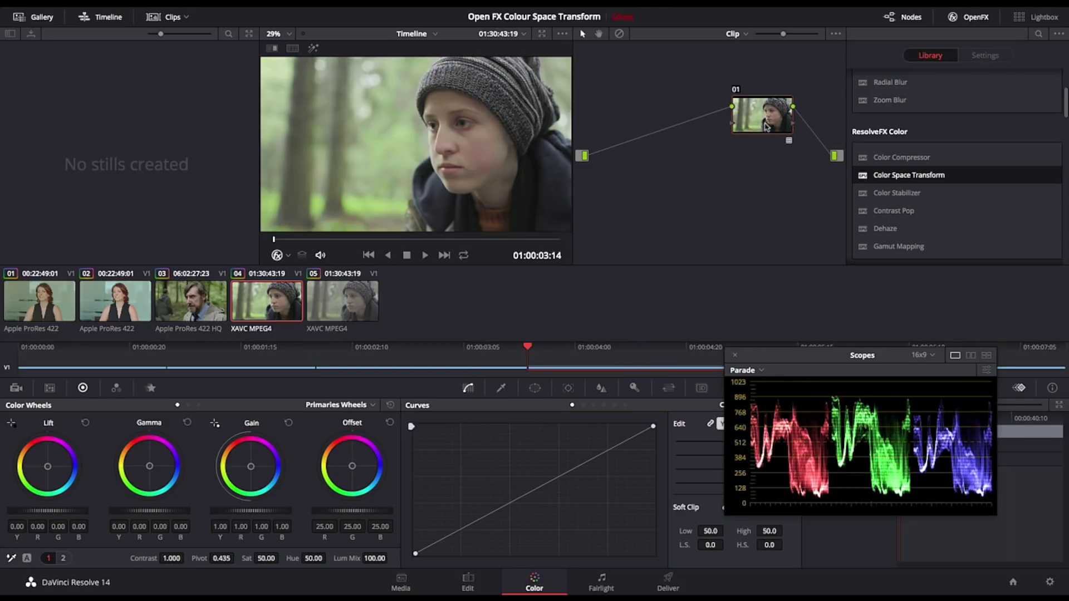
key(shift+s)
drag(758, 178, 649, 133)
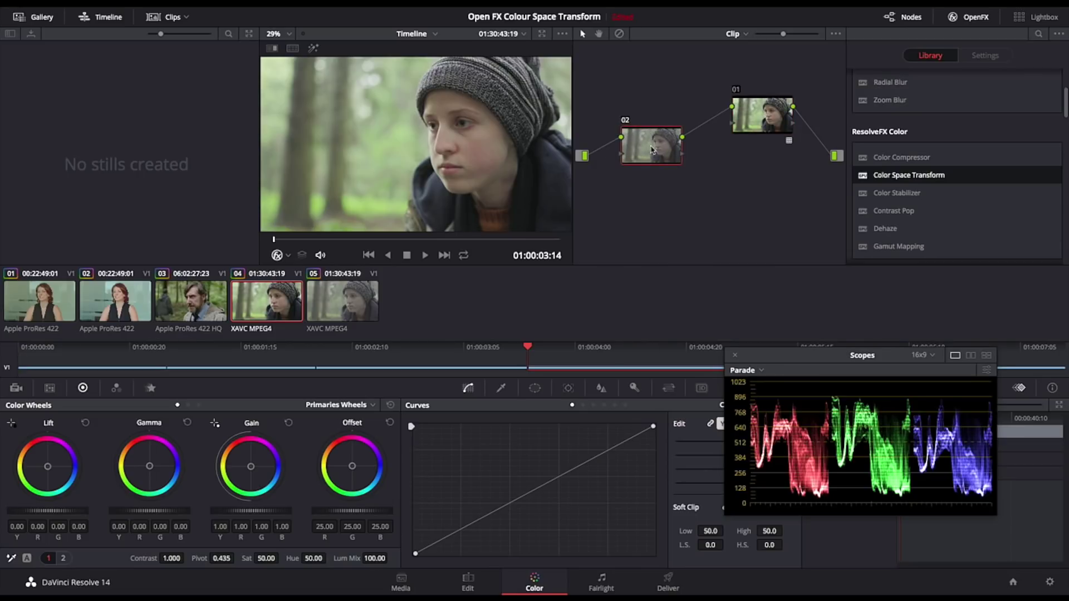
right_click(653, 149)
mouse_move(678, 271)
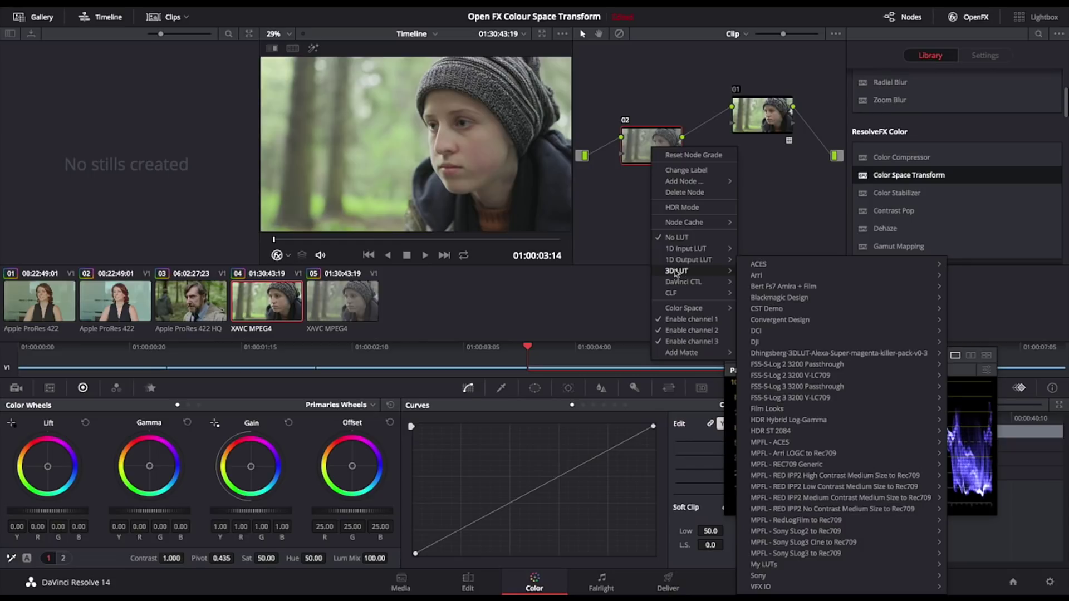
mouse_move(796, 365)
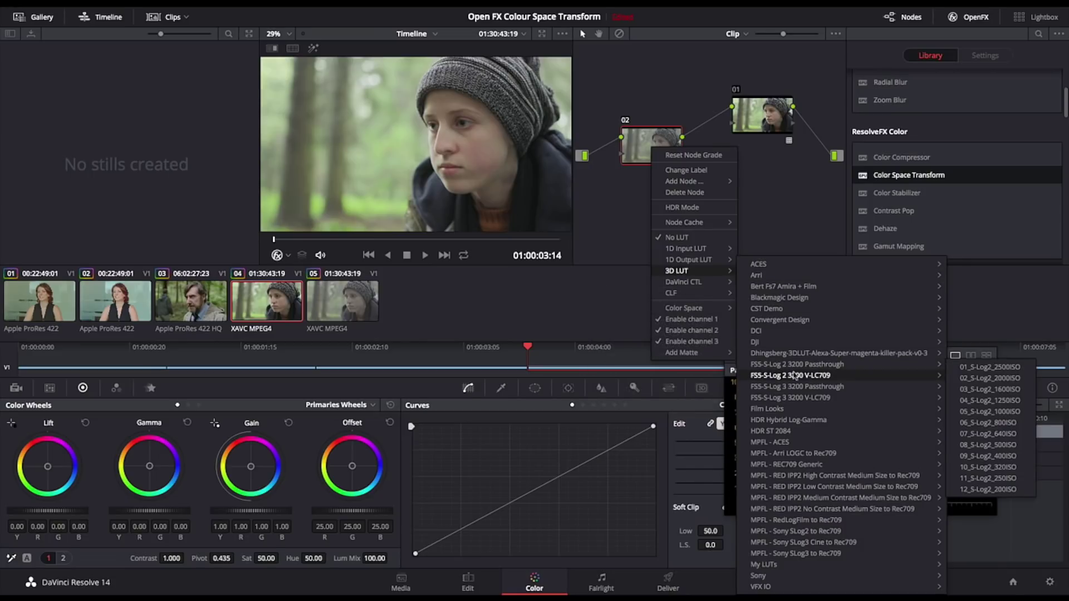
mouse_move(841, 389)
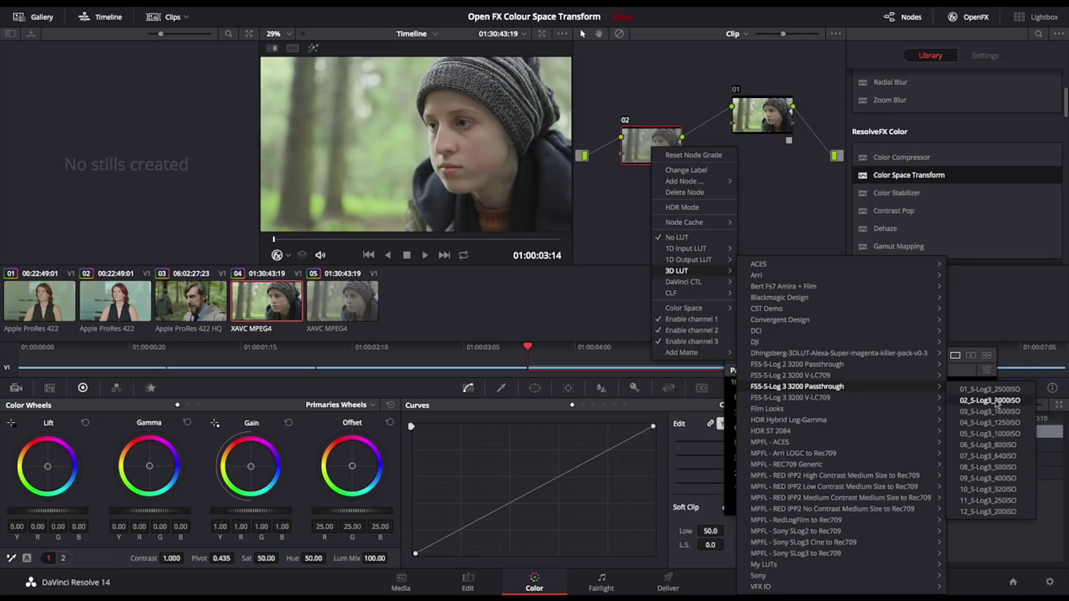
click(1013, 416)
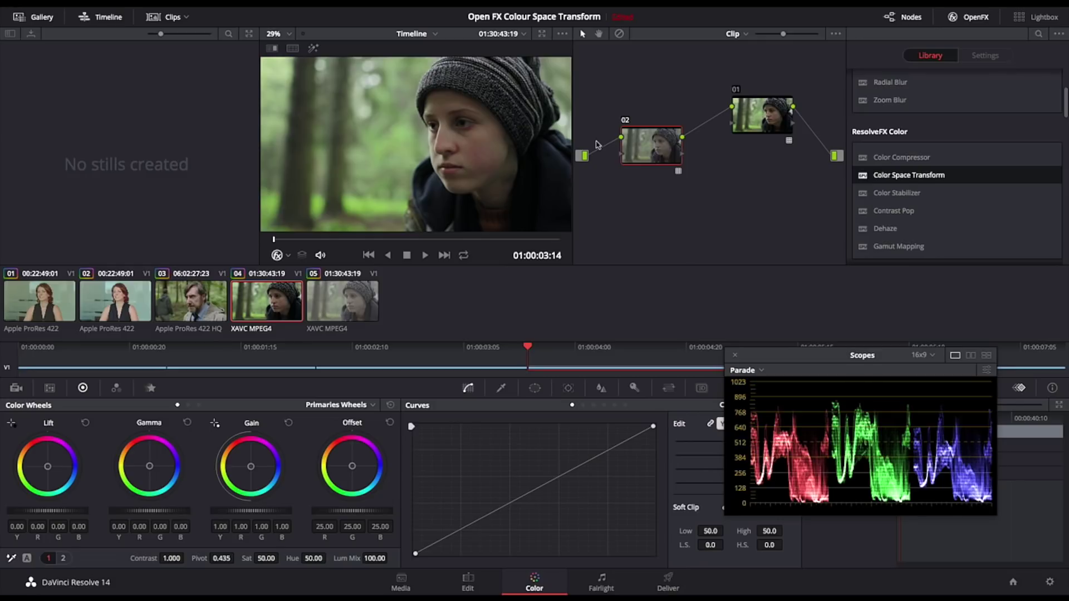
Compare clip 04 against clip 03 again, then select ungraded clip 05.
click(220, 288)
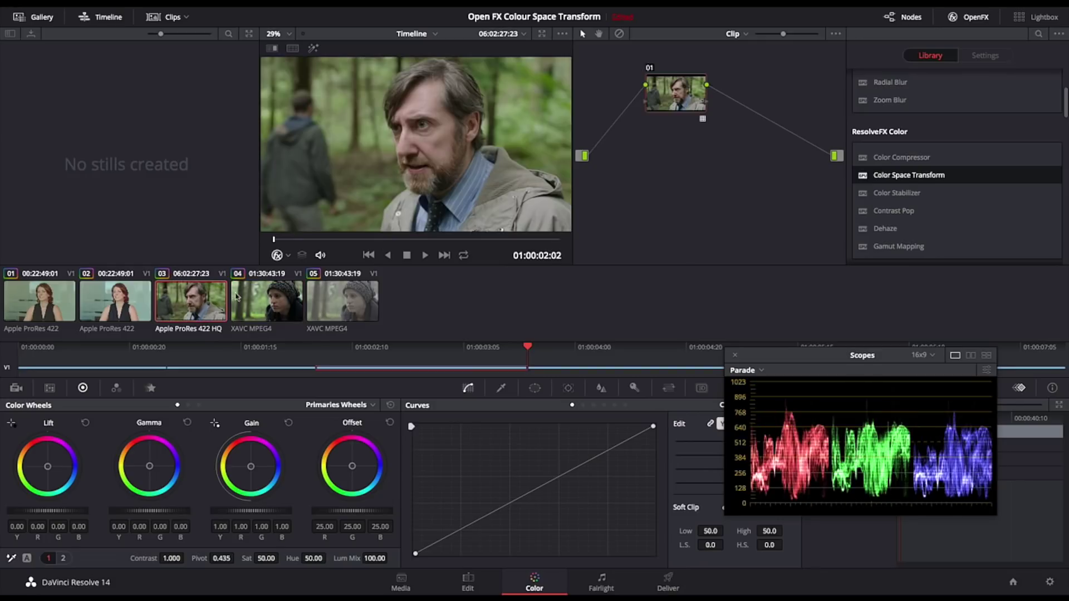
click(245, 300)
click(223, 298)
click(251, 300)
click(218, 298)
click(255, 299)
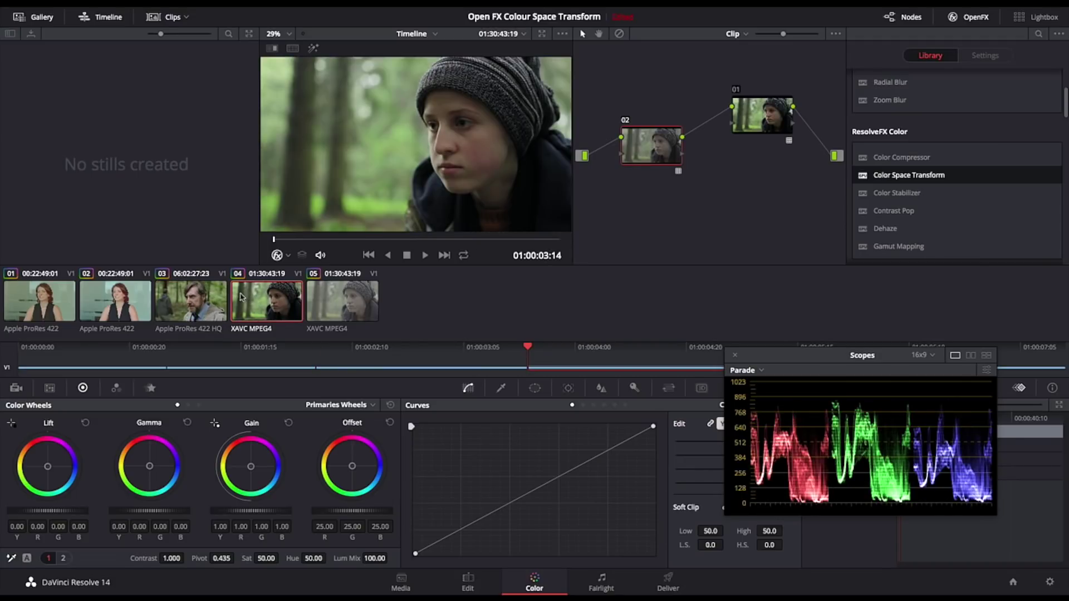
click(355, 306)
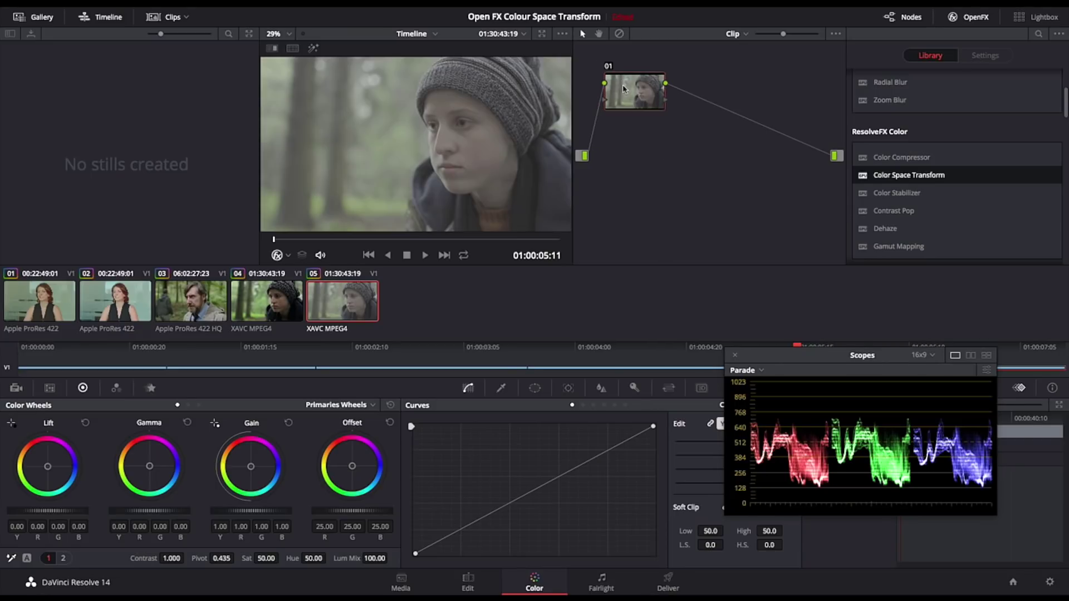
Set up clip 05 with node 02 placed before node 01, restoring accidentally deleted nodes.
key(shift+s)
drag(624, 95, 691, 99)
key(ctrl+a)
key(Delete)
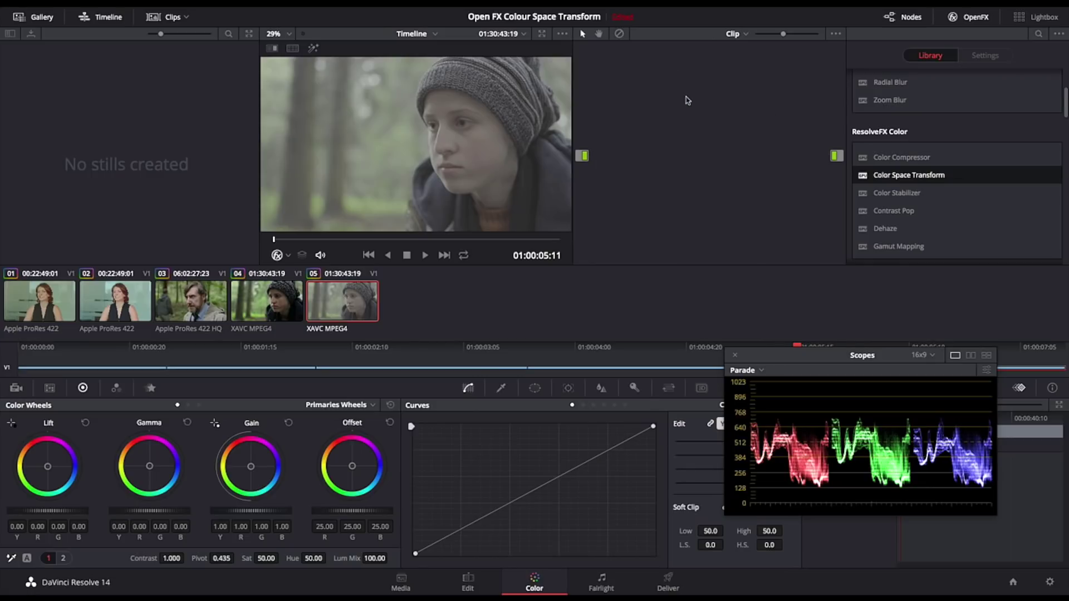
key(ctrl+shift+z)
key(ctrl+shift+z)
key(ctrl+shift+z)
key(ctrl+shift+z)
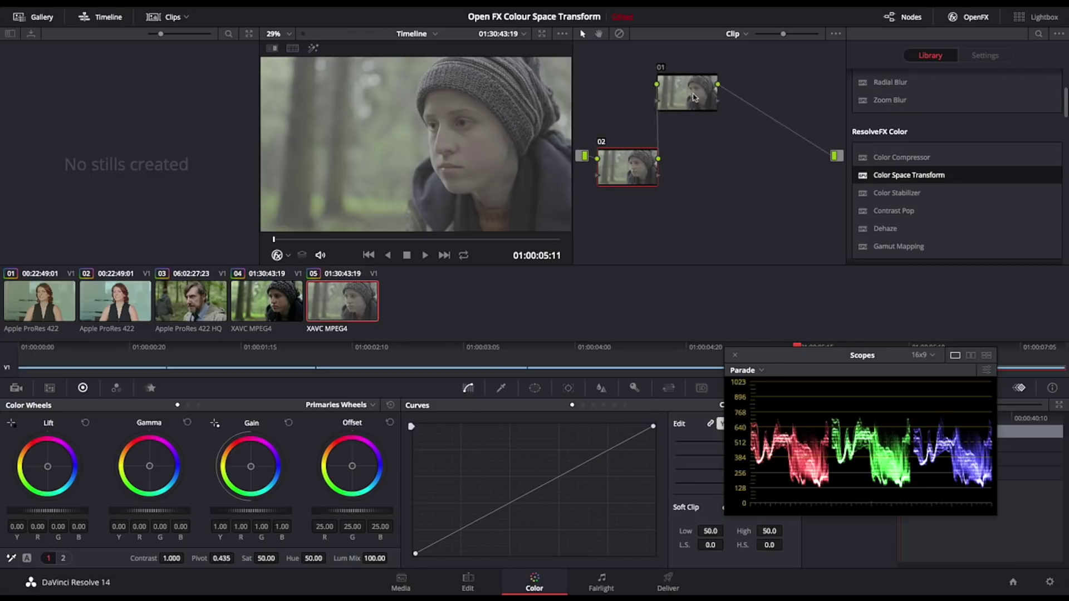
drag(701, 99, 622, 107)
key(Delete)
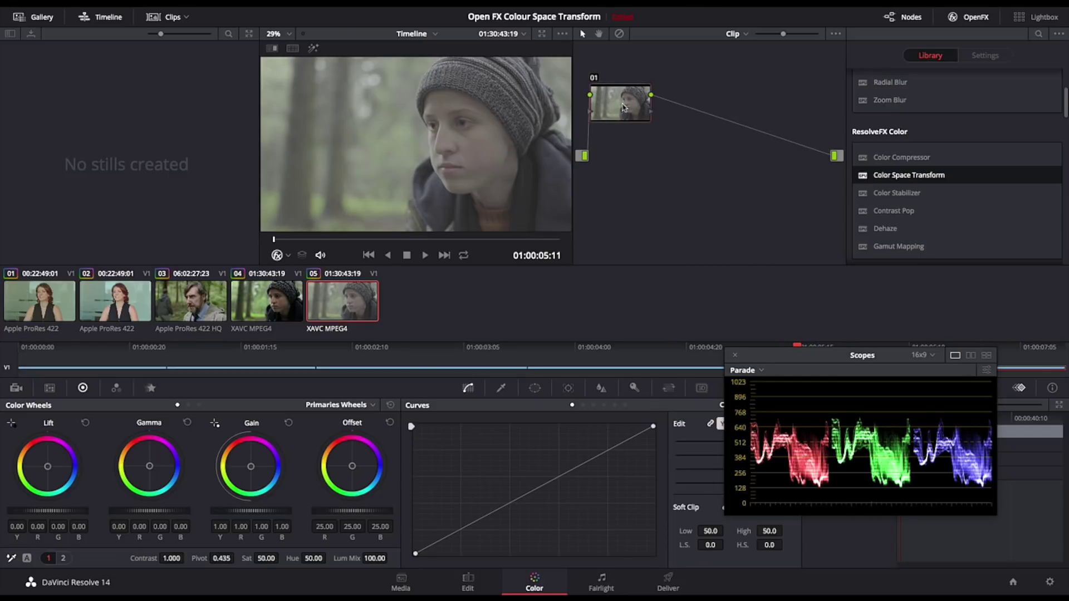
key(Delete)
key(ctrl+z)
key(ctrl+z)
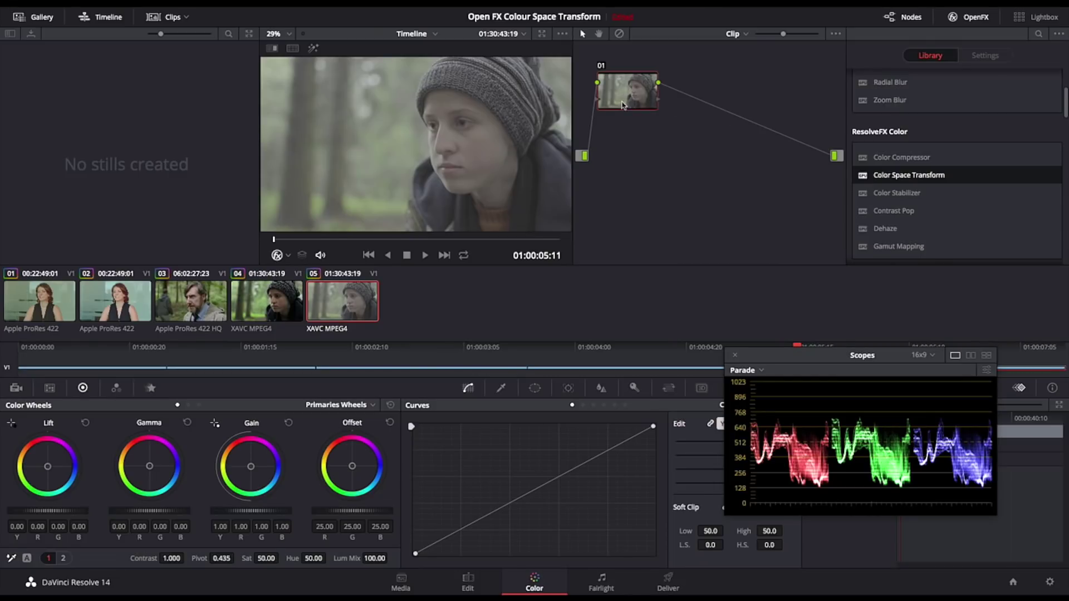
drag(624, 102, 757, 94)
drag(639, 168, 649, 95)
Add a Color Space Transform to node 01: Sony S-Gamut3.Cine / S-Log3 in, ARRI Alexa out.
click(771, 91)
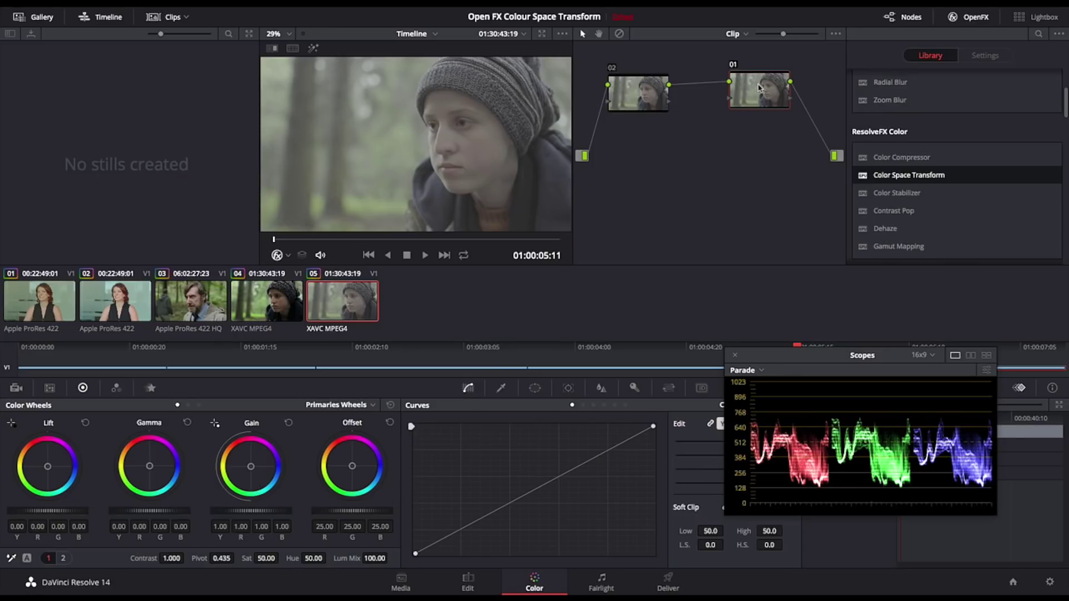
drag(653, 97, 651, 111)
drag(891, 175, 746, 87)
click(1006, 131)
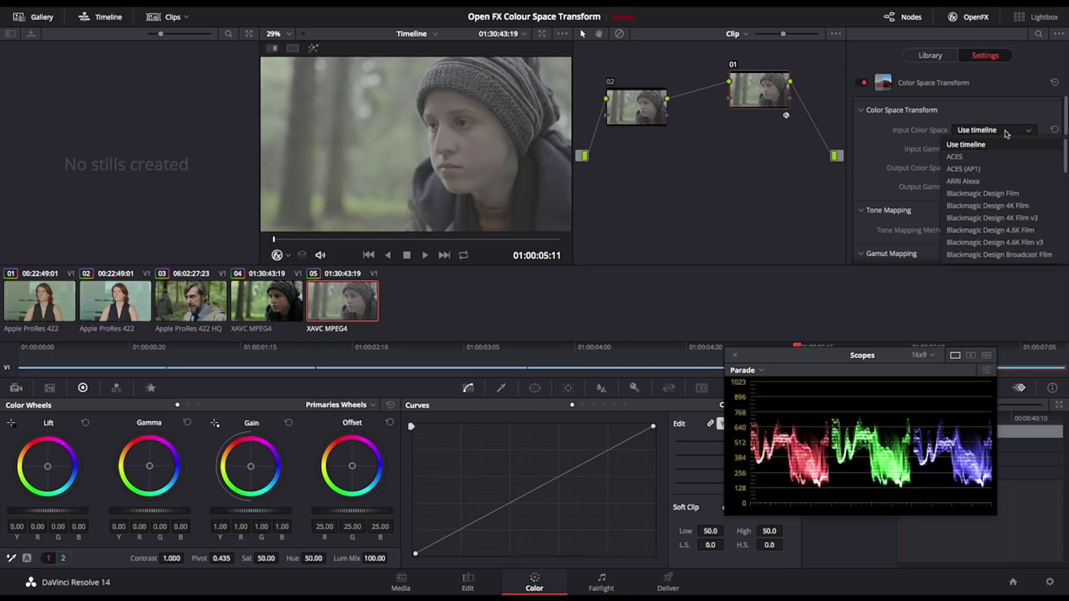
scroll(995, 212, down, 10)
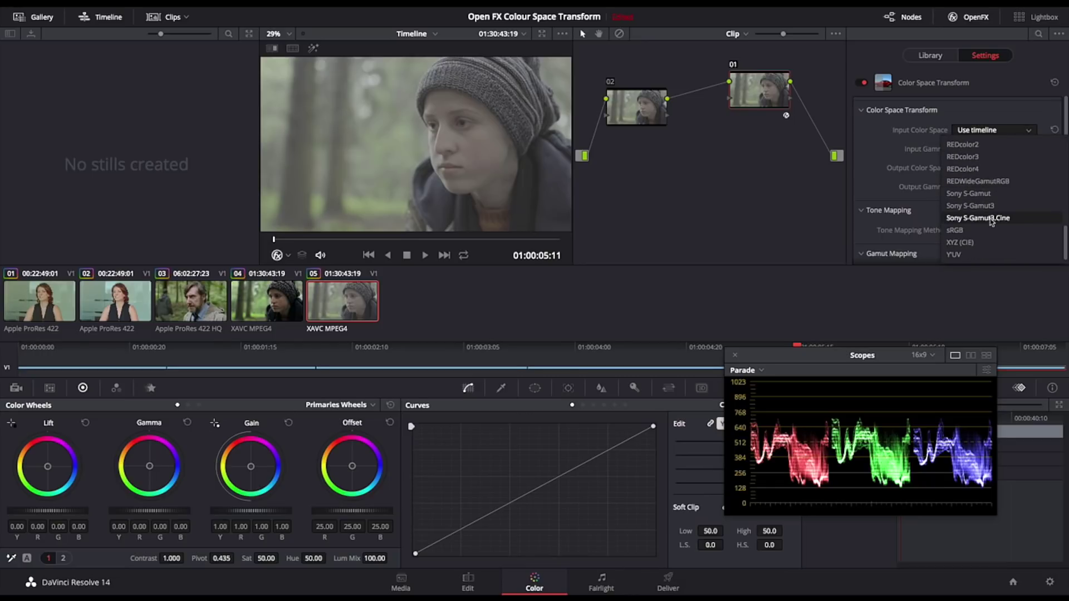
click(981, 217)
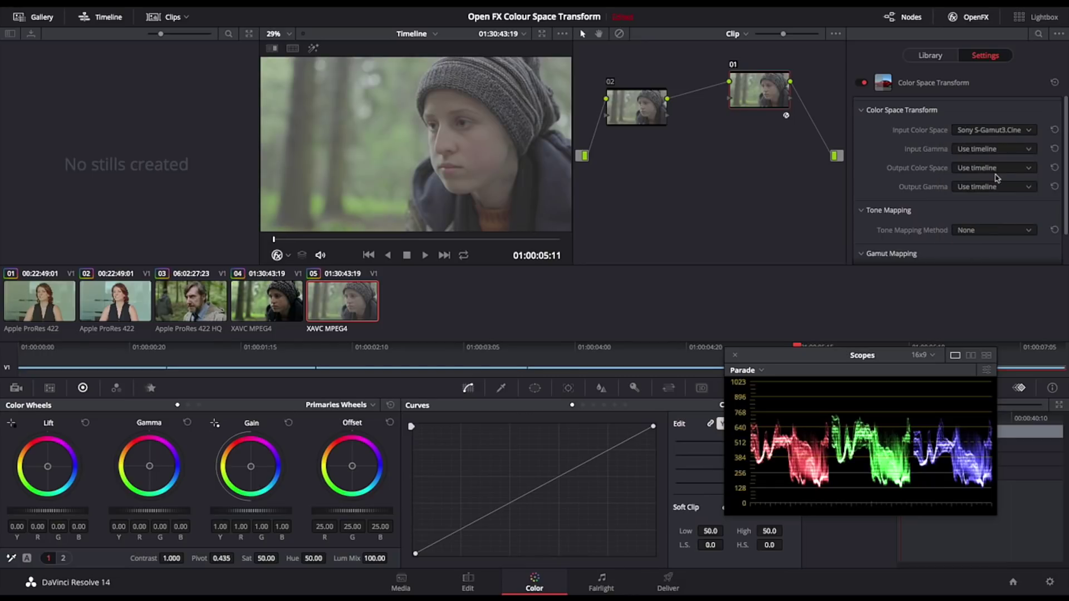
click(999, 150)
scroll(992, 198, down, 10)
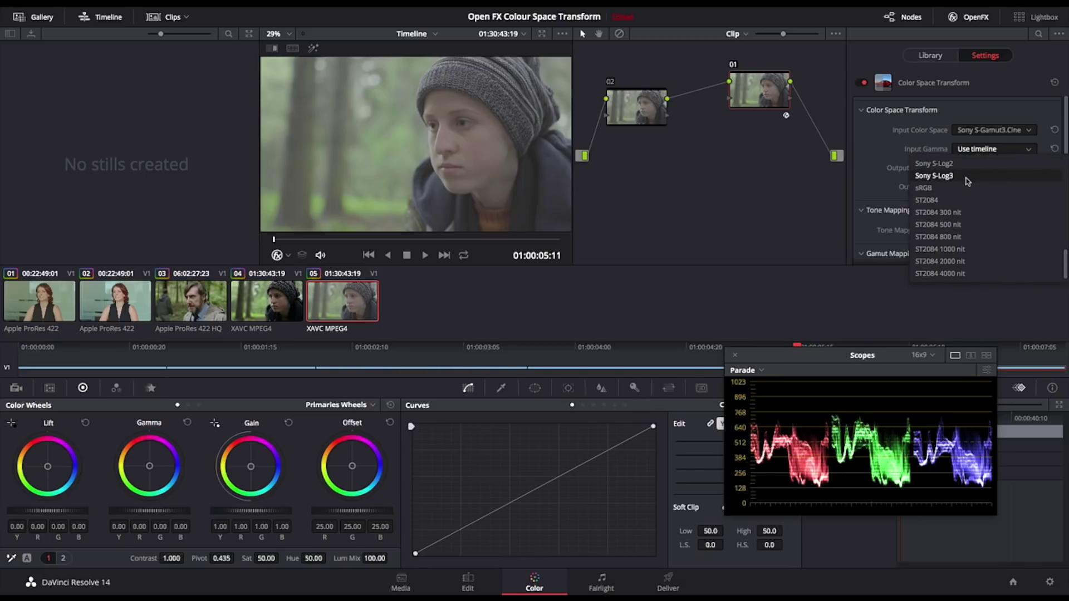
click(968, 177)
click(976, 173)
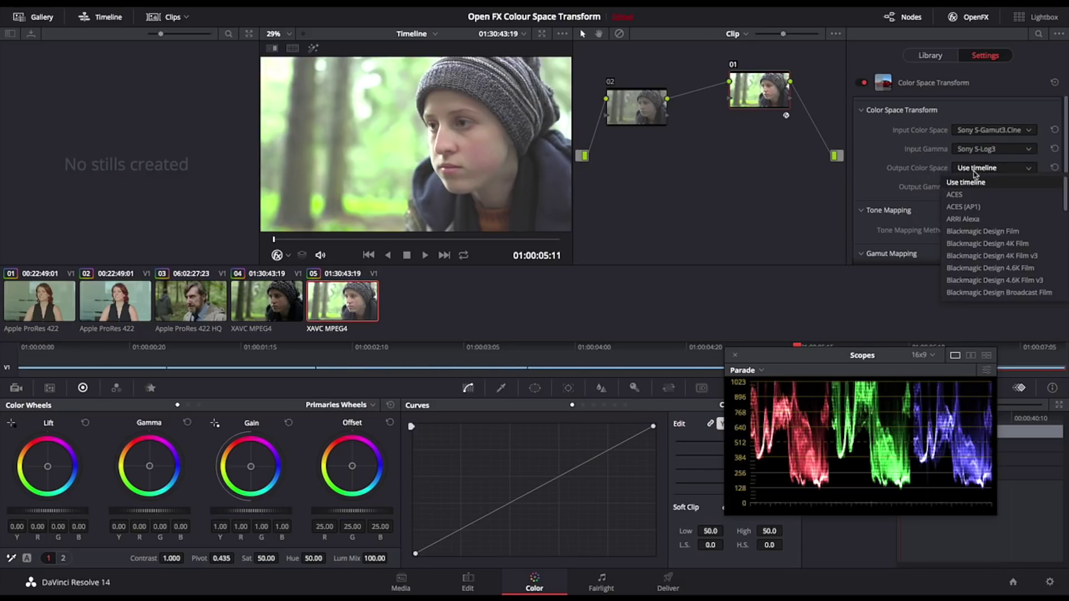
click(984, 217)
click(992, 188)
Set the Color Space Transform's output gamma to ARRI LogC.
scroll(964, 245, down, 10)
scroll(958, 254, up, 10)
click(946, 250)
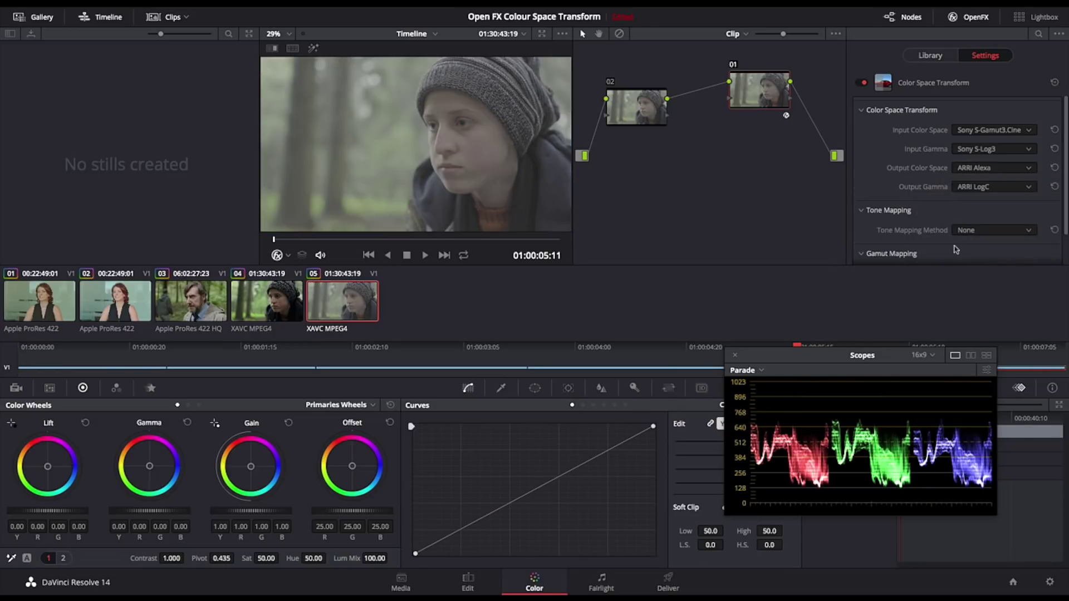
Apply the Arri > Arri_LogC_to_Amira709 LUT to node 01.
right_click(763, 96)
mouse_move(802, 252)
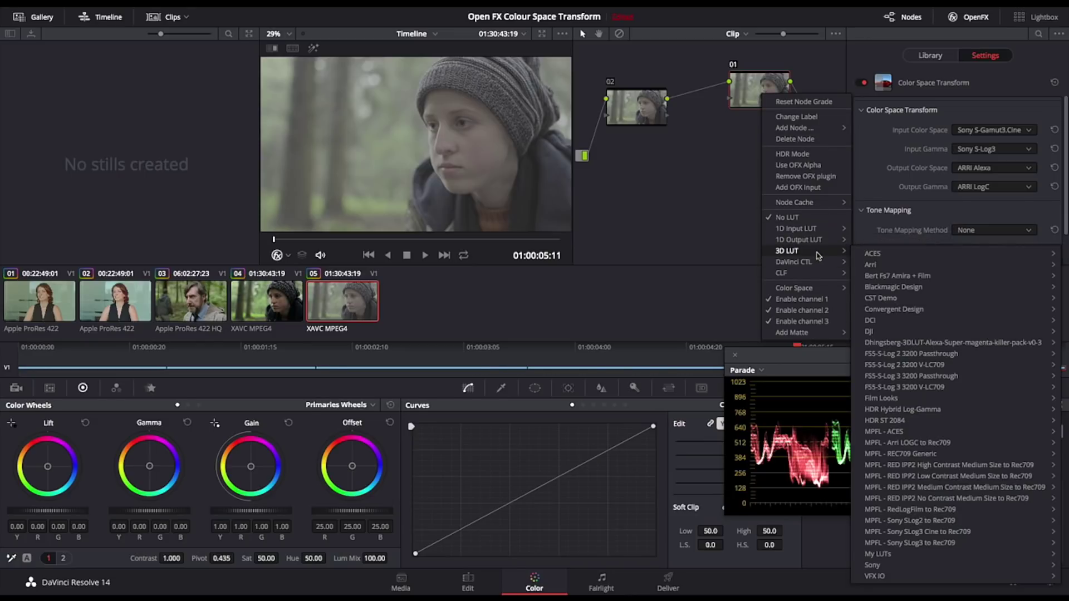
mouse_move(889, 263)
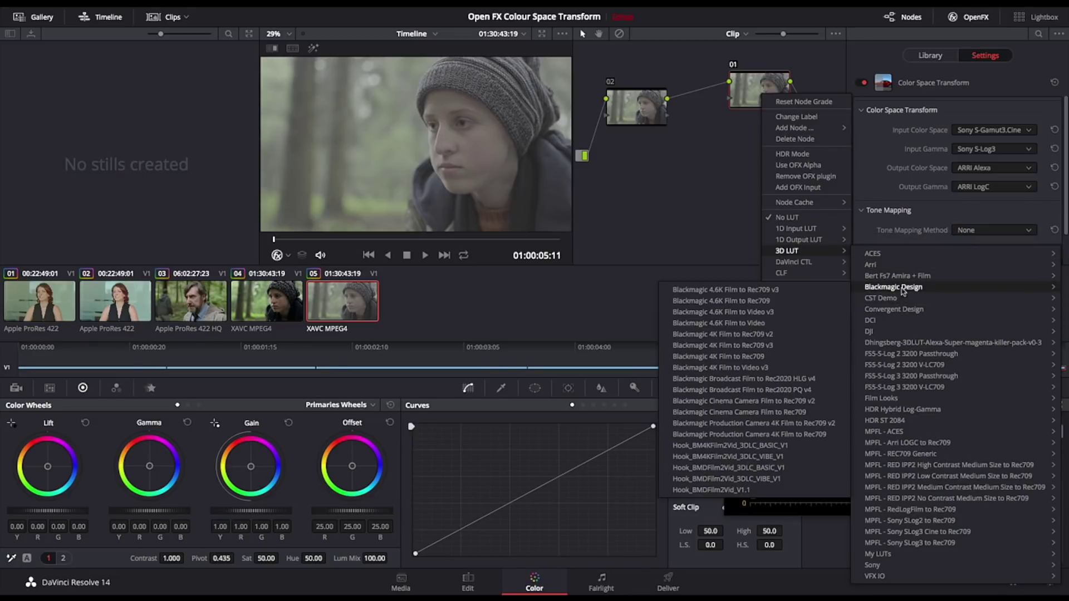
mouse_move(896, 313)
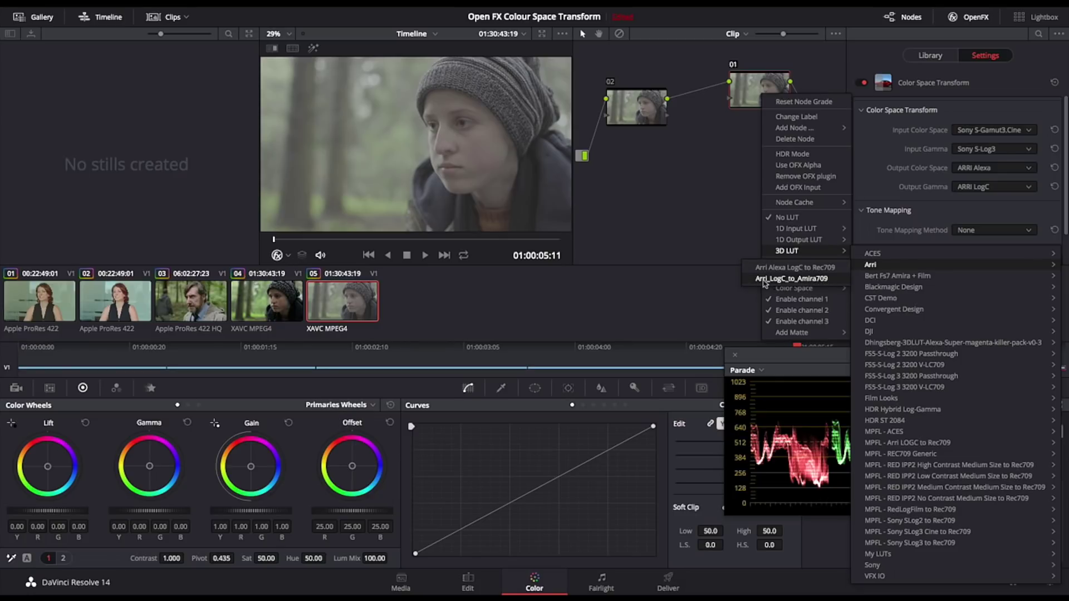
click(824, 280)
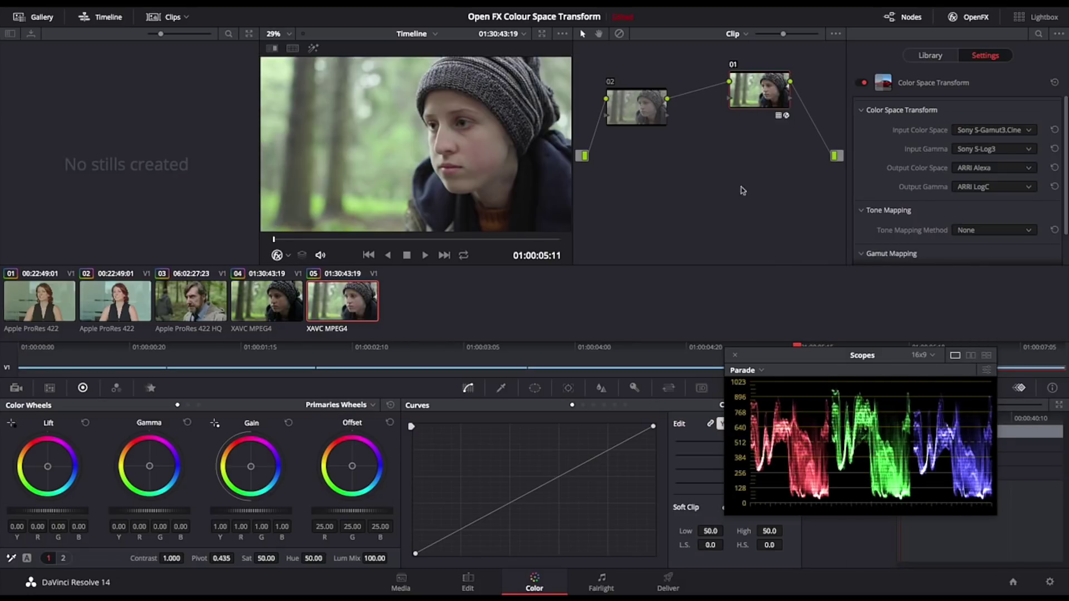
Apply the FS5-S-Log 3 3200 Passthrough > 03_S-Log3_1600ISO LUT to node 02.
click(633, 116)
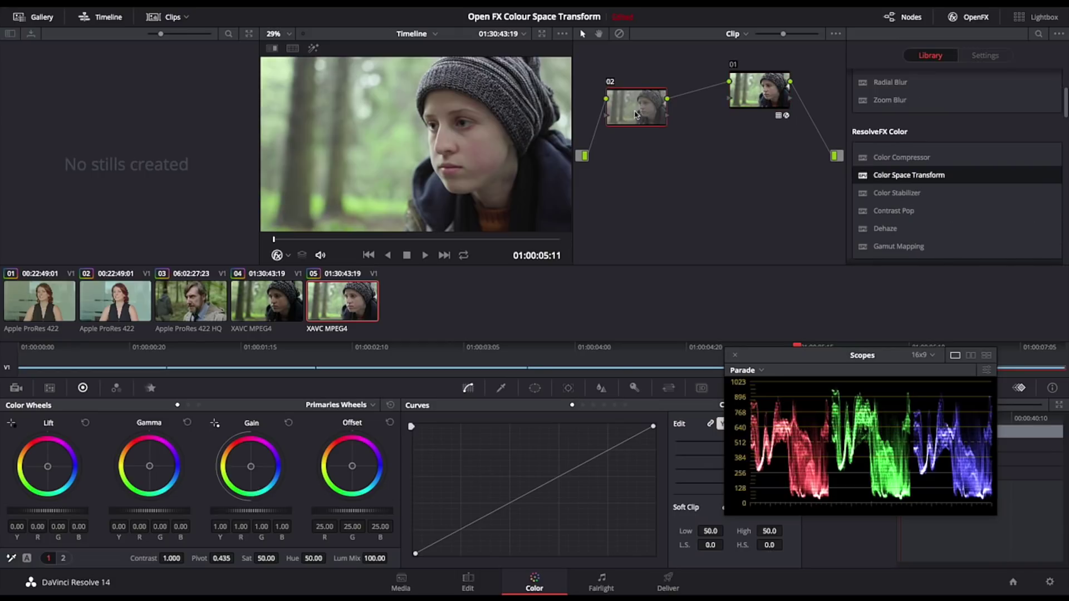
right_click(633, 116)
mouse_move(668, 236)
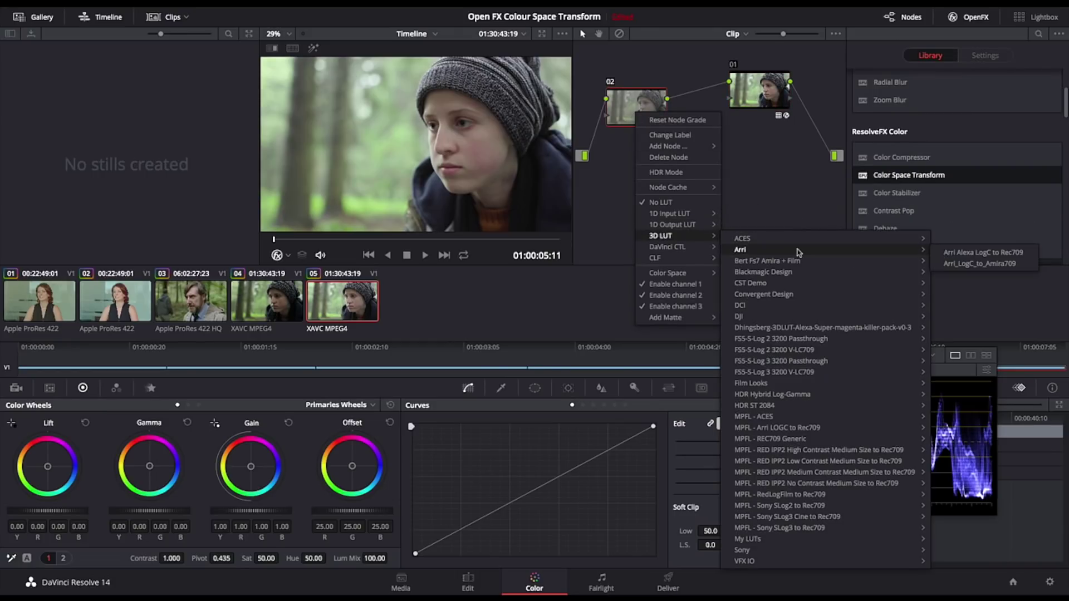
mouse_move(813, 365)
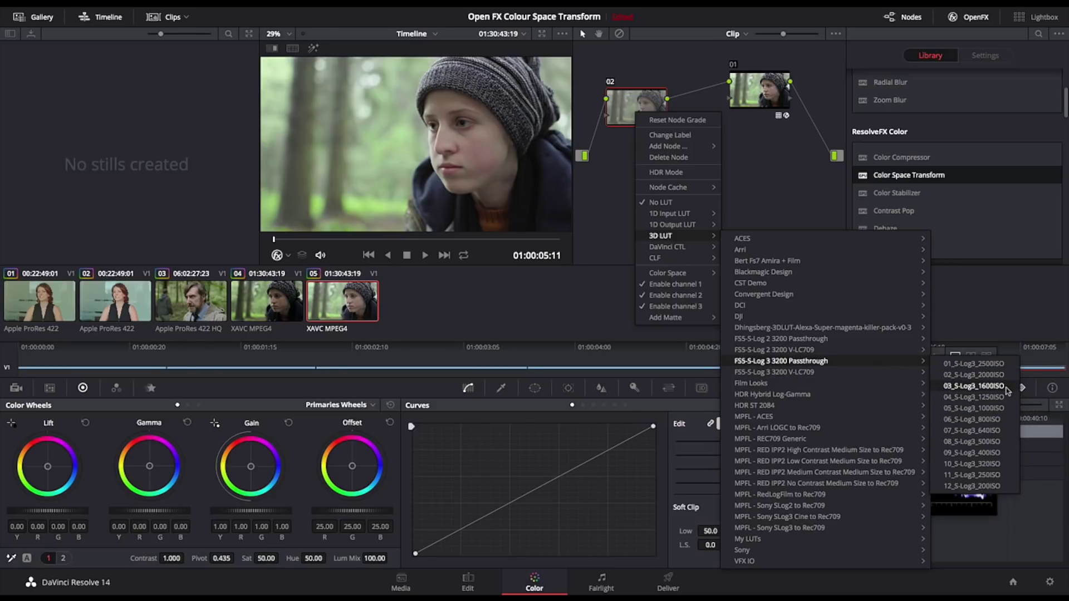
click(974, 386)
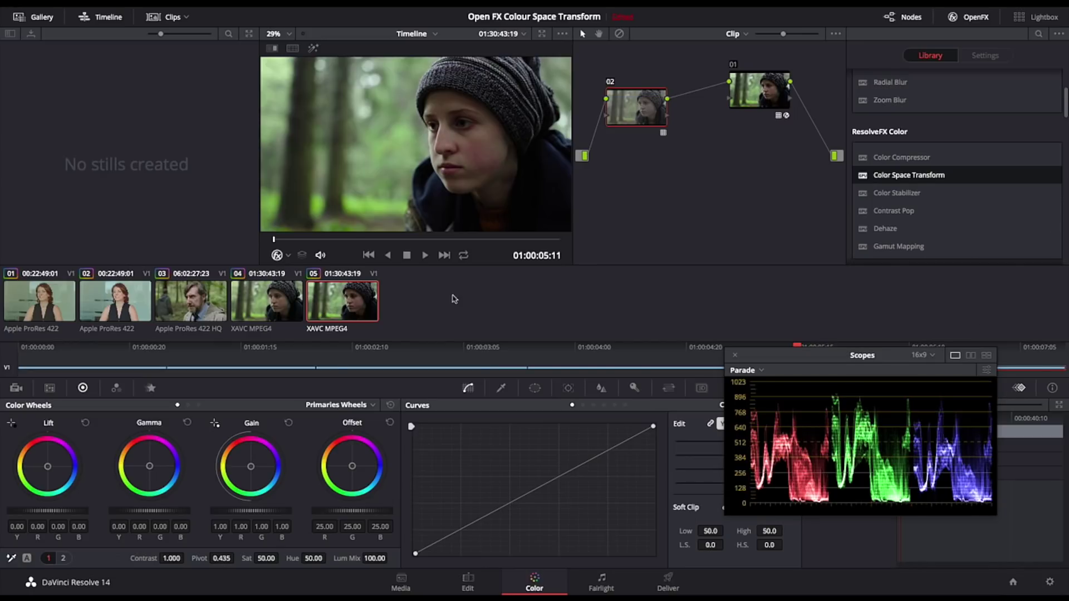
click(206, 302)
click(333, 309)
click(209, 306)
click(346, 312)
click(213, 304)
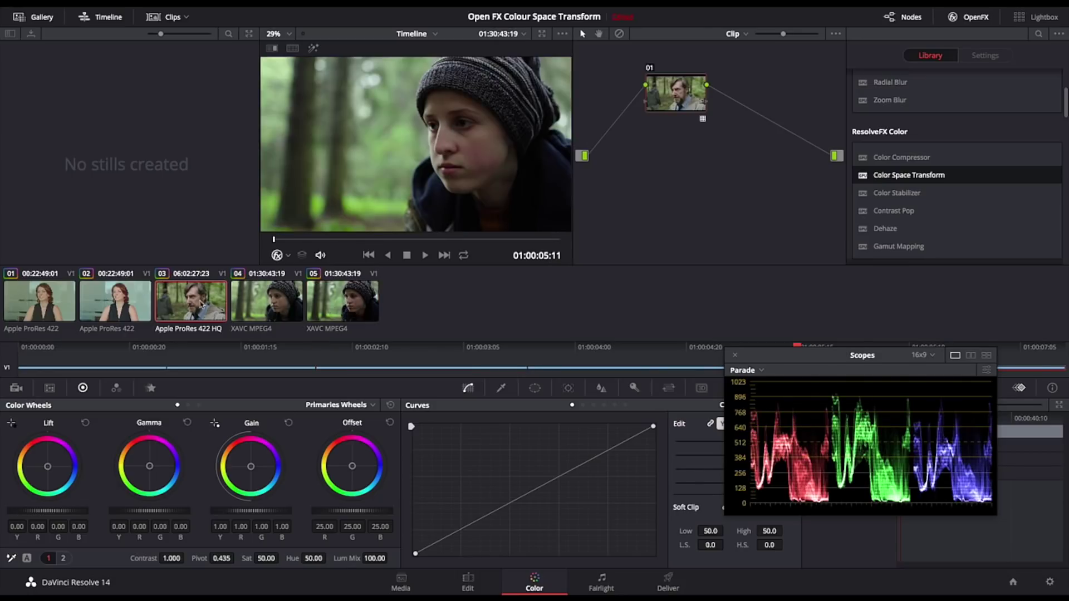
click(341, 310)
click(206, 297)
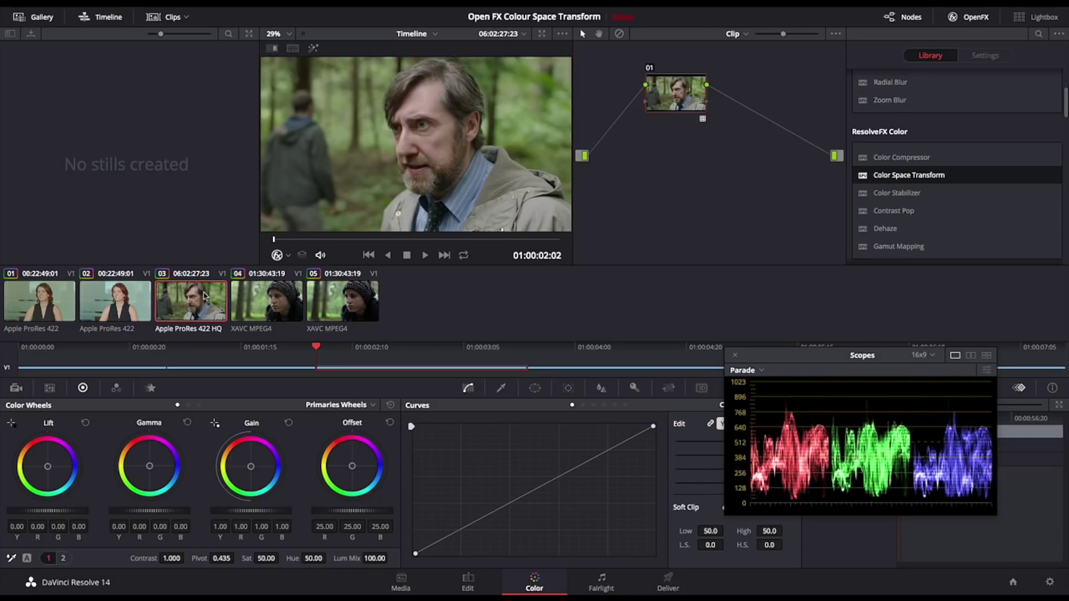
click(335, 300)
click(278, 297)
click(323, 301)
click(282, 301)
click(342, 306)
click(290, 300)
click(345, 304)
click(271, 302)
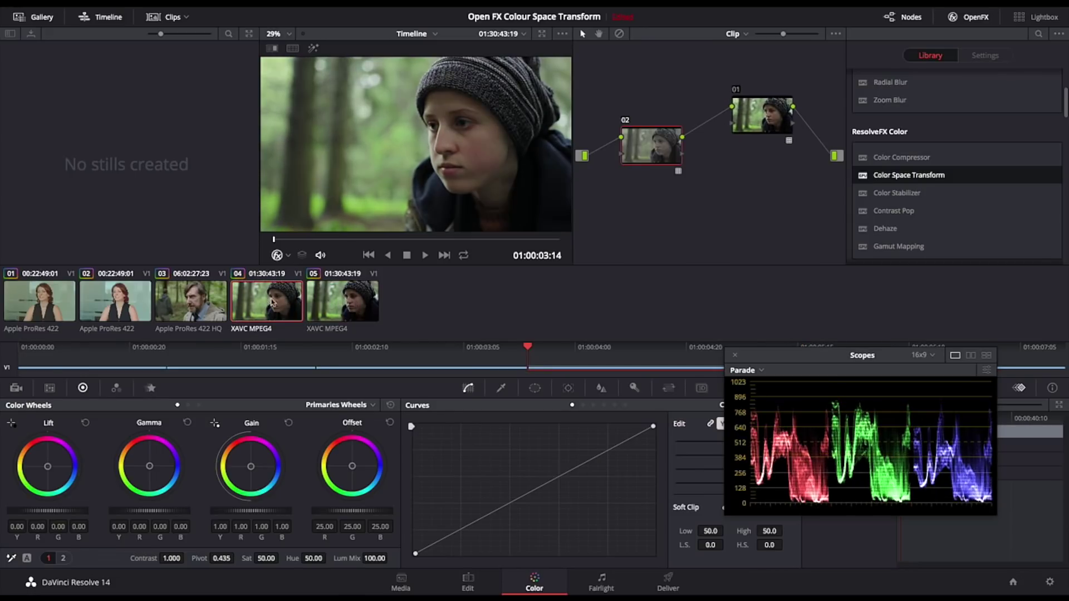
click(334, 302)
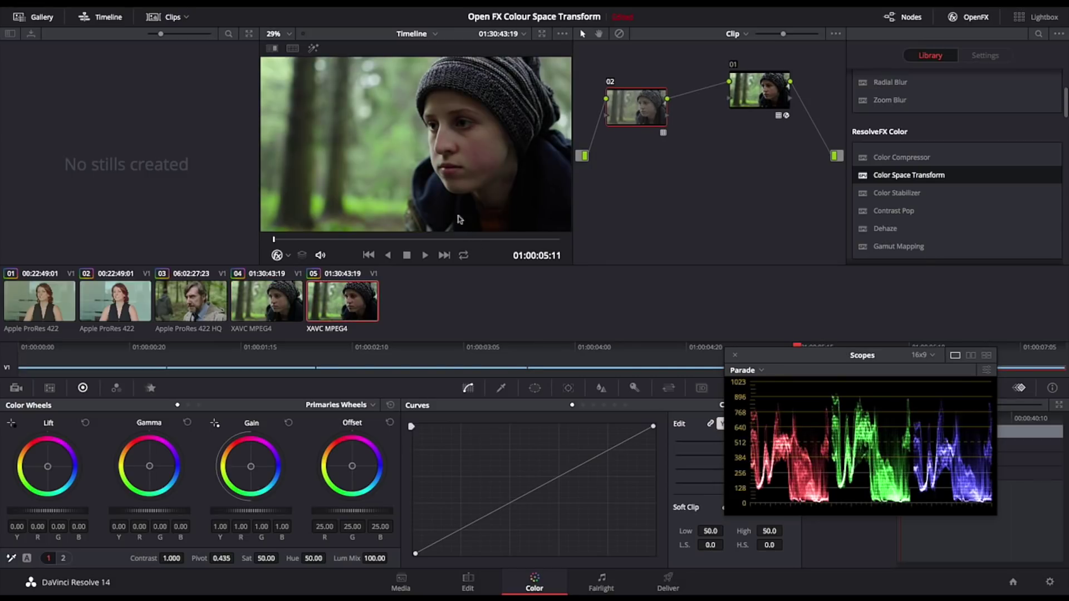
click(284, 297)
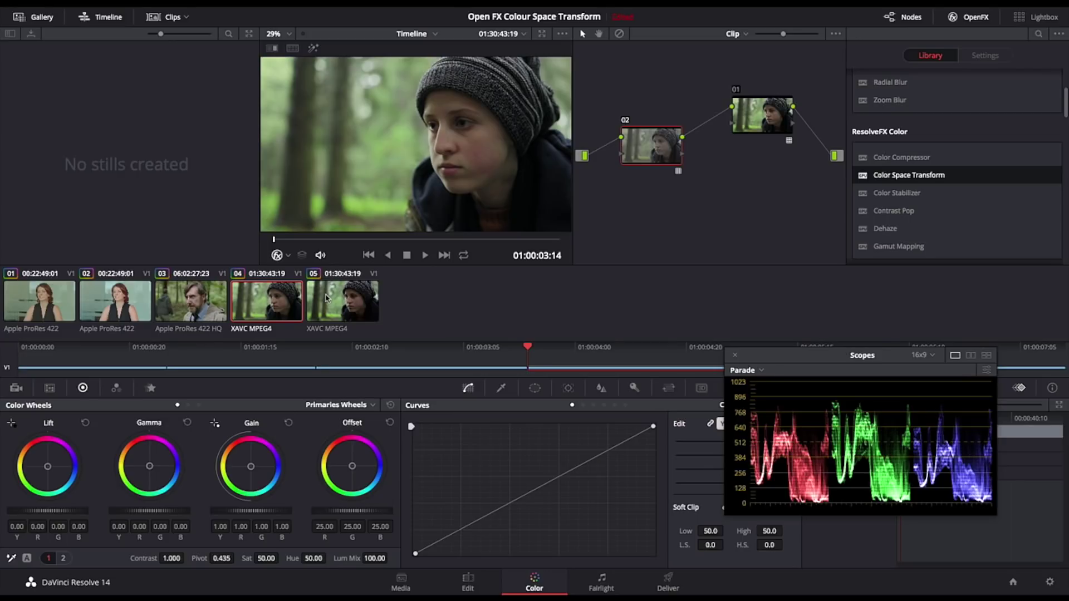
click(327, 298)
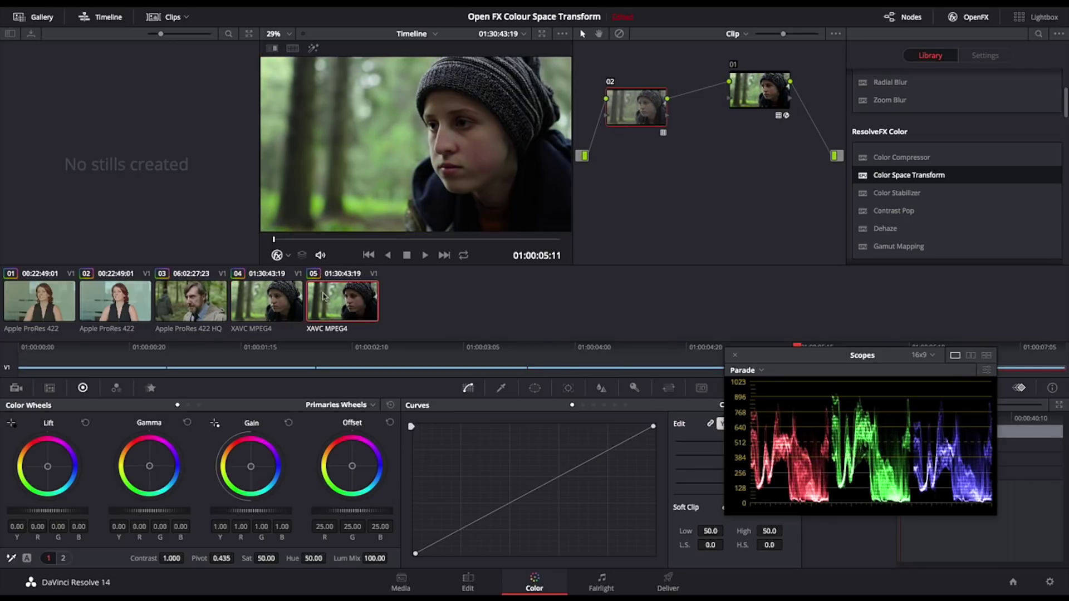
click(292, 303)
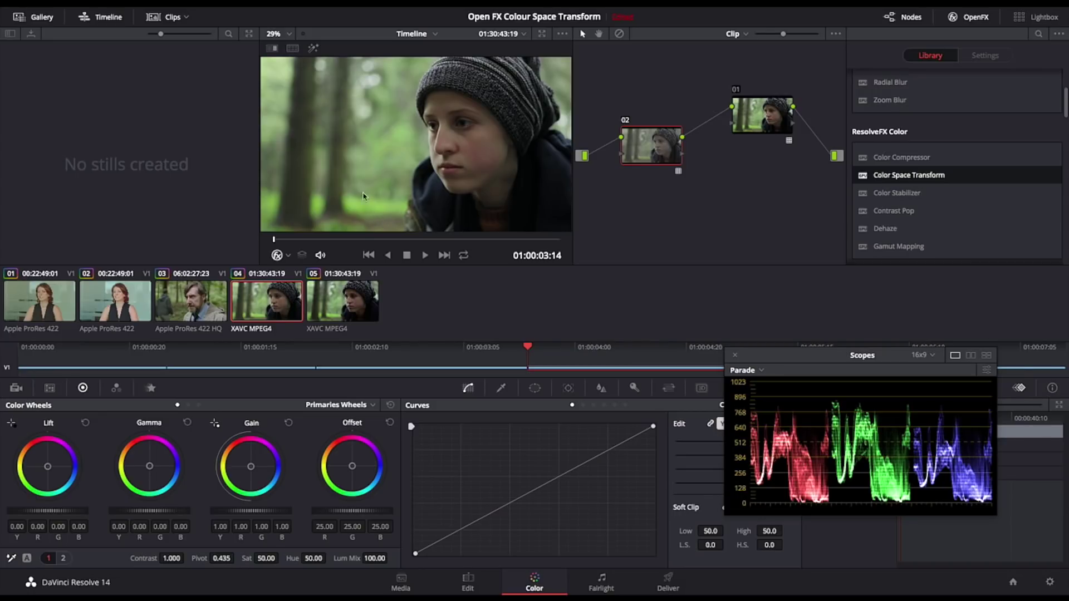
click(189, 302)
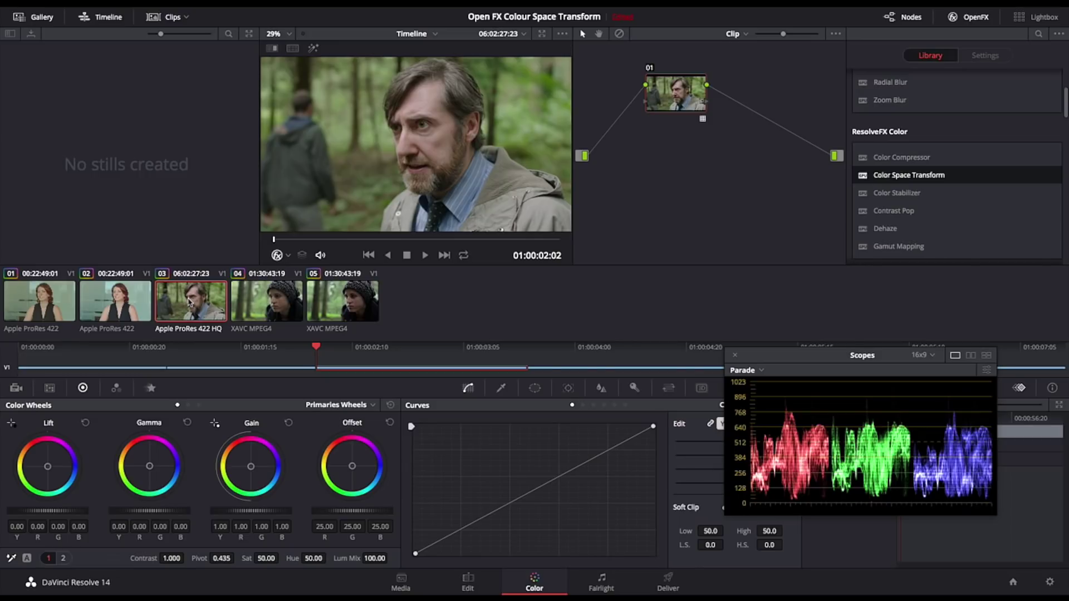
click(273, 306)
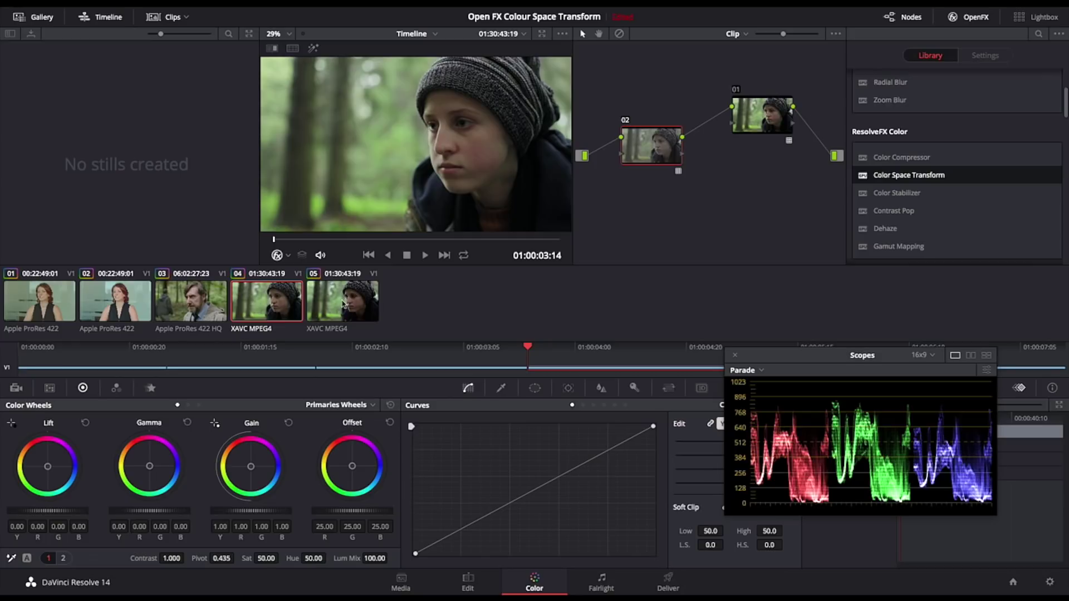
click(345, 303)
click(277, 312)
click(331, 311)
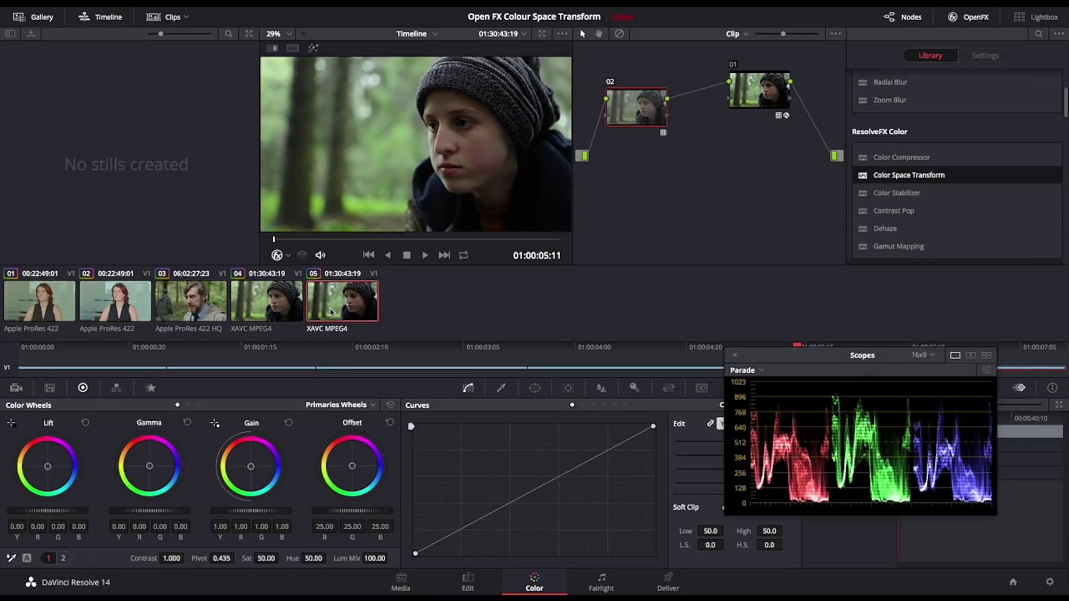
click(219, 308)
click(363, 309)
click(220, 287)
click(332, 302)
Apply the FS5-S-Log 3 3200 Passthrough > 02_S-Log3_2000ISO LUT to clip 05's node 02.
right_click(629, 97)
mouse_move(689, 225)
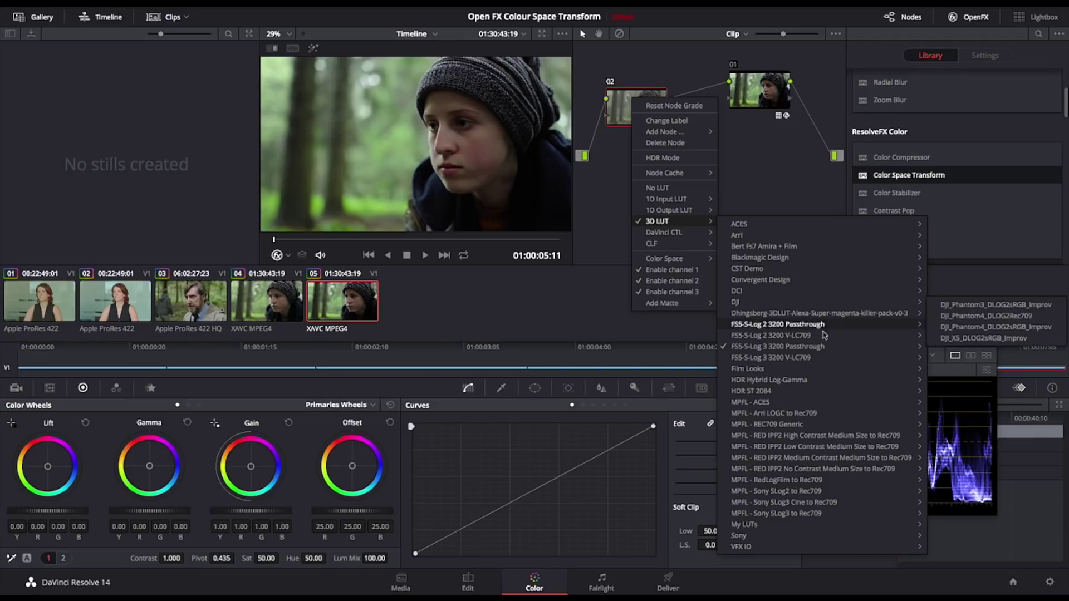
mouse_move(826, 350)
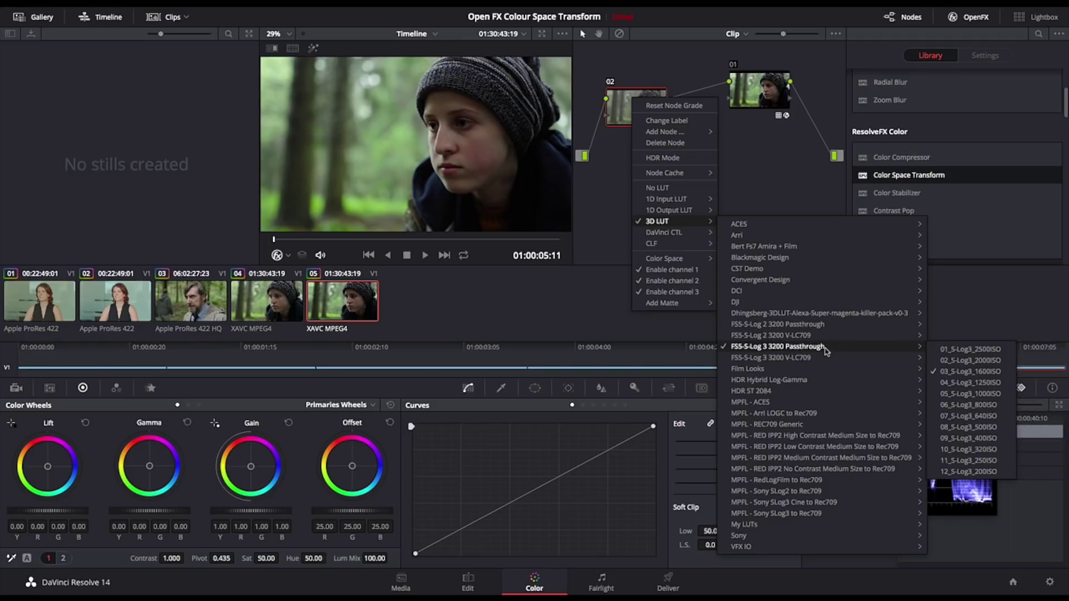
click(984, 361)
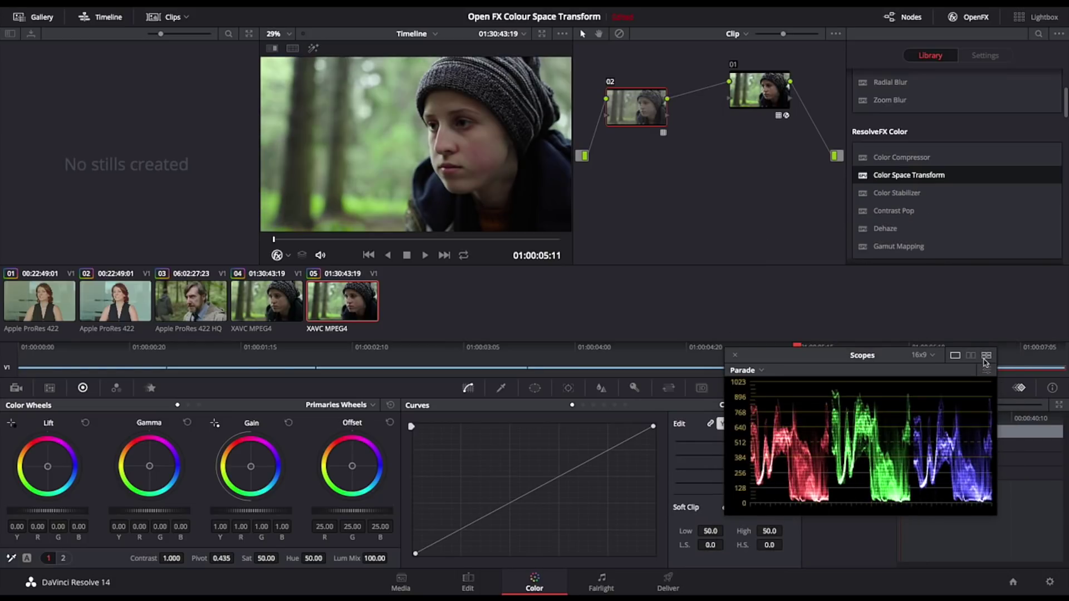
Compare clip 05 with clips 04 and 03 repeatedly, ending on the man's clip 03.
click(269, 307)
click(321, 305)
click(190, 305)
click(318, 308)
click(194, 303)
click(363, 309)
click(195, 301)
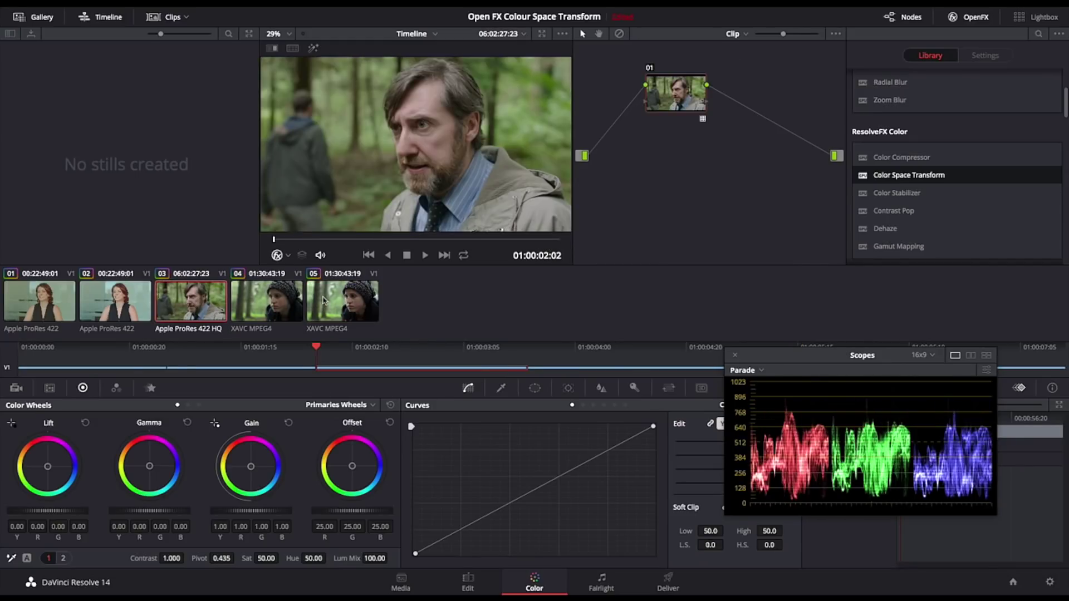
click(323, 301)
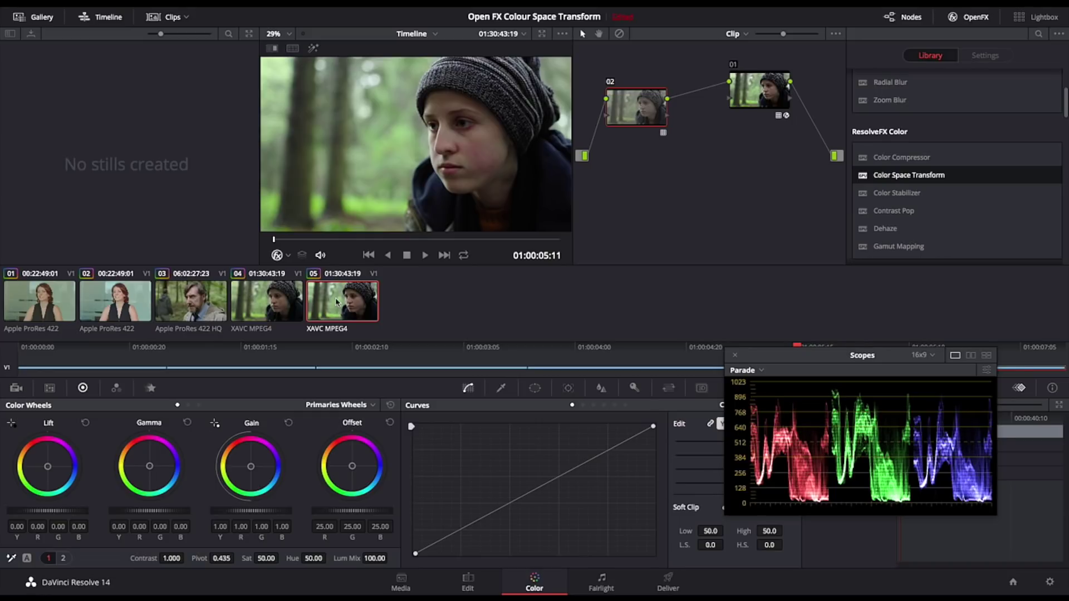
click(211, 303)
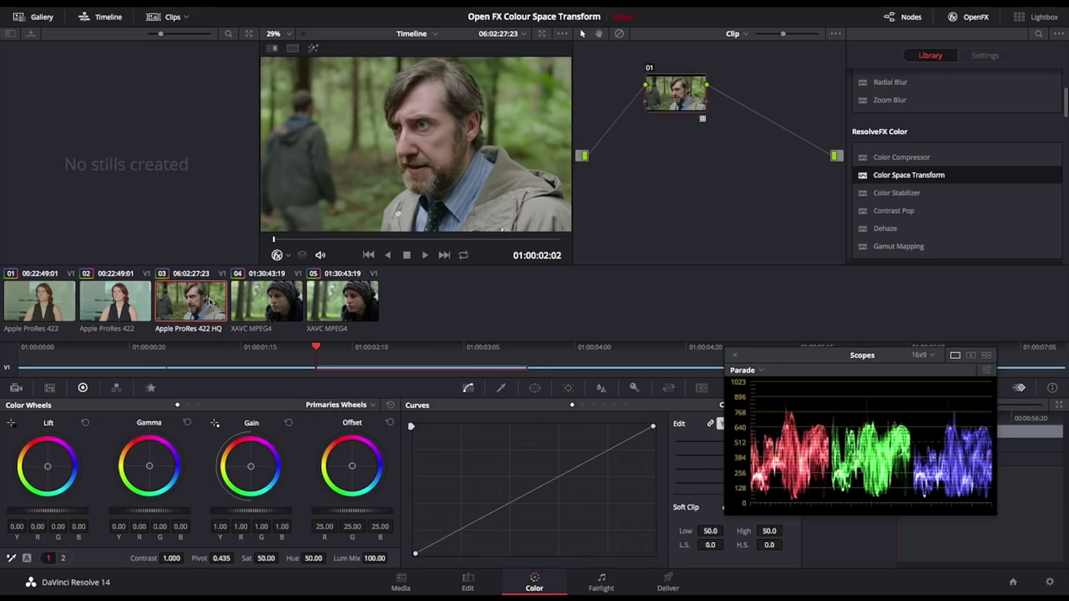
click(376, 301)
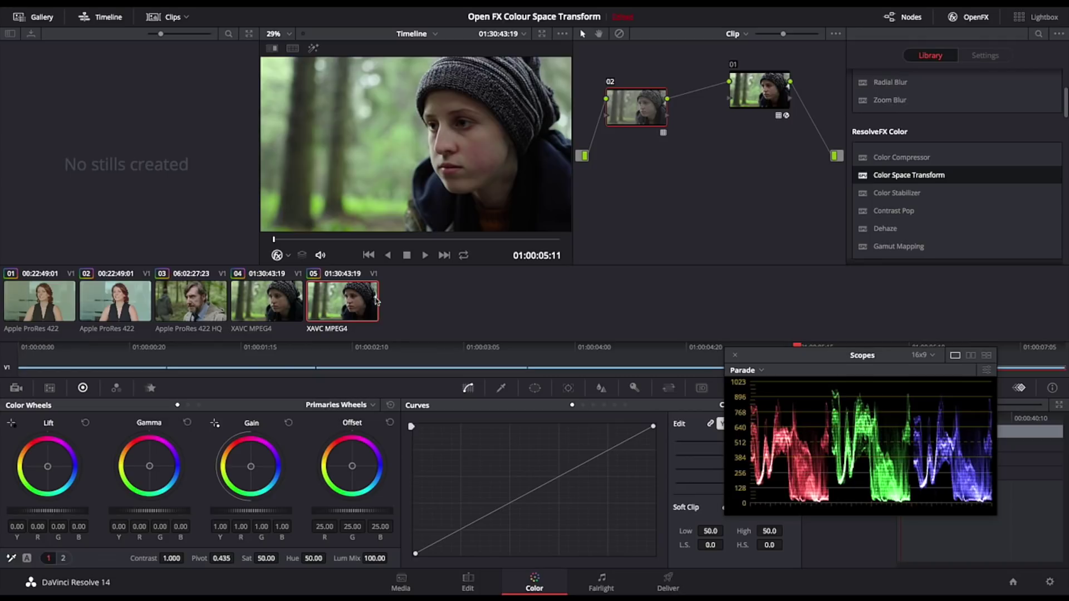
click(213, 303)
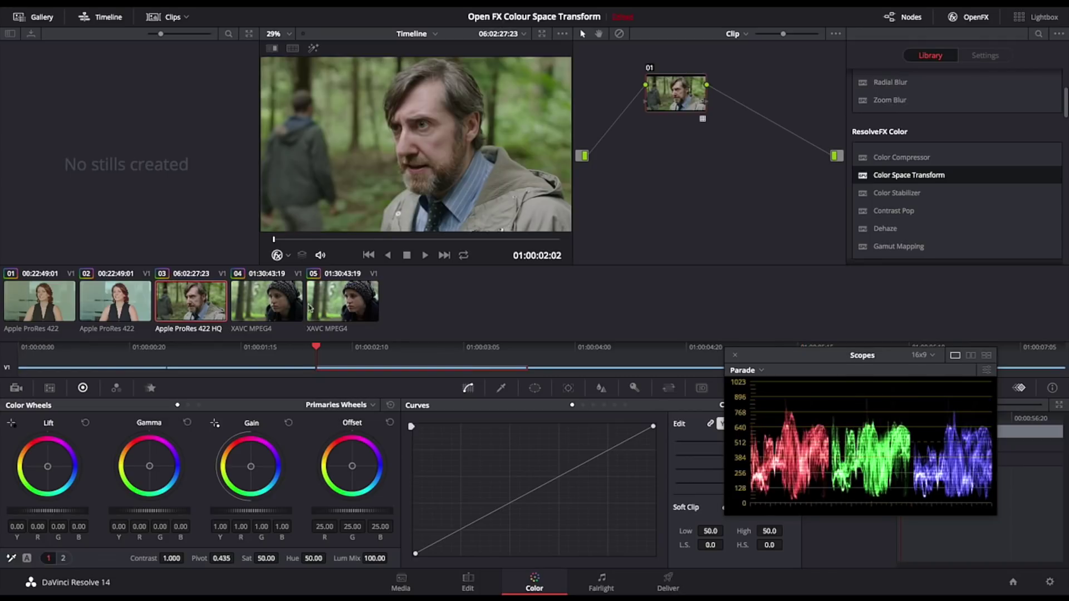
click(335, 309)
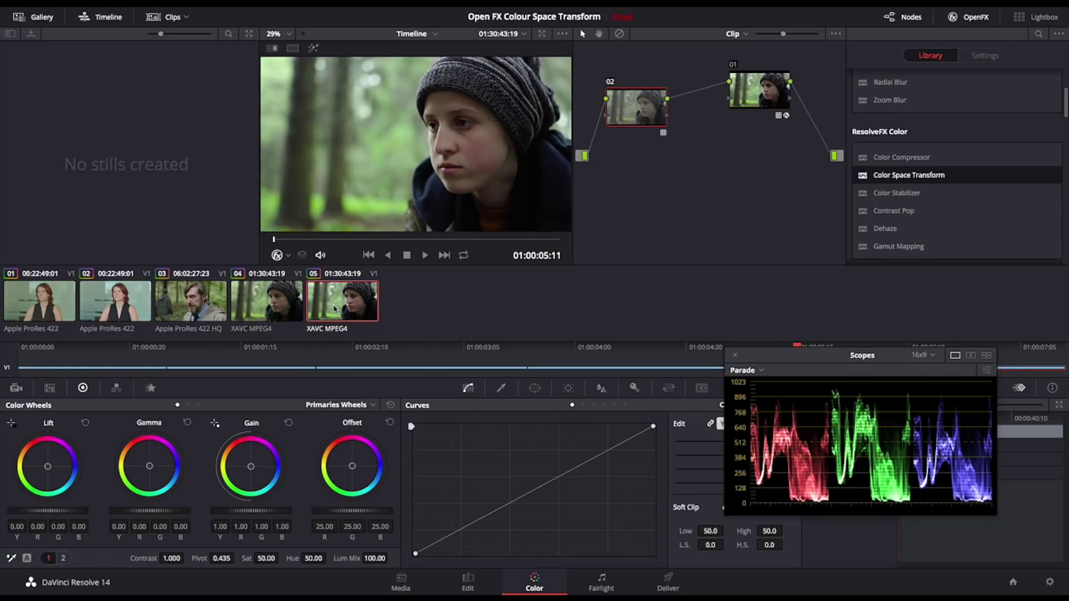
click(211, 301)
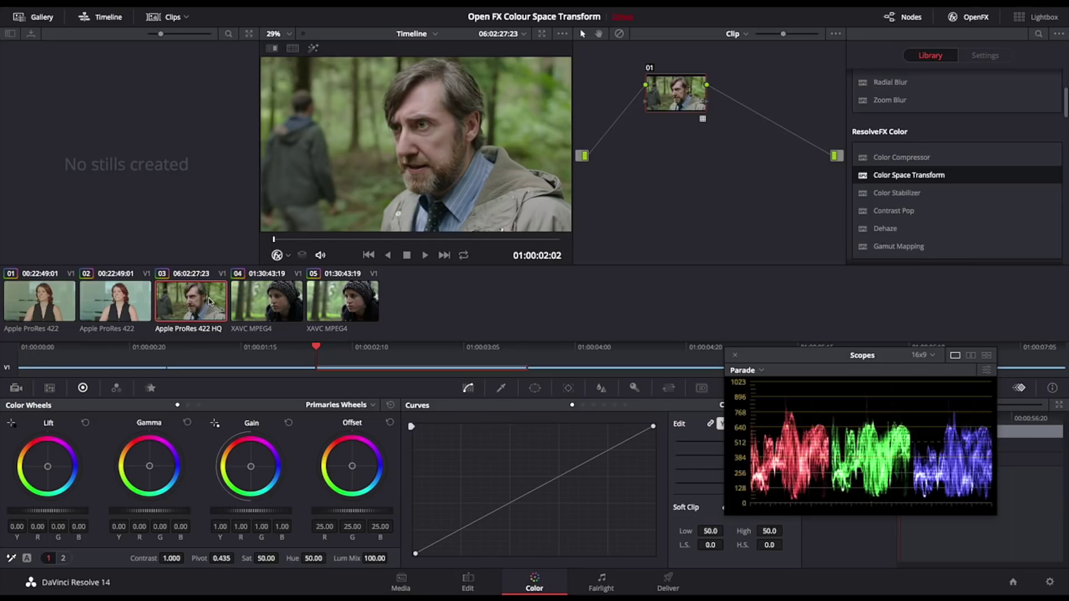
Select the woman's clip 02, the ProRes 422 office shot graded through nodes 02 and 01.
click(124, 301)
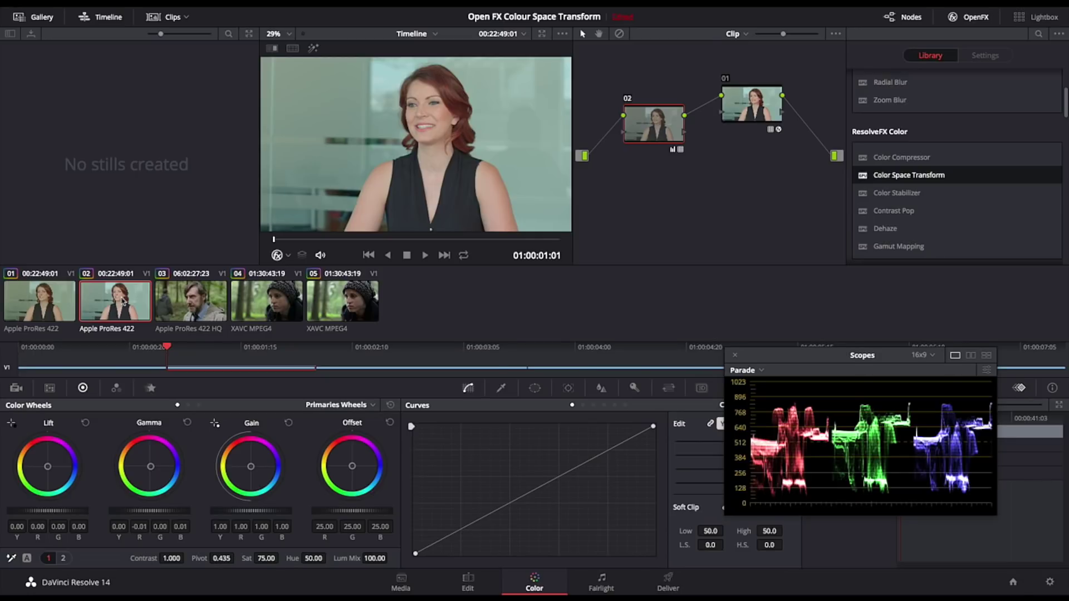
Flip repeatedly between the girl's clip 04 and the man's clip 03 to compare their looks.
click(283, 303)
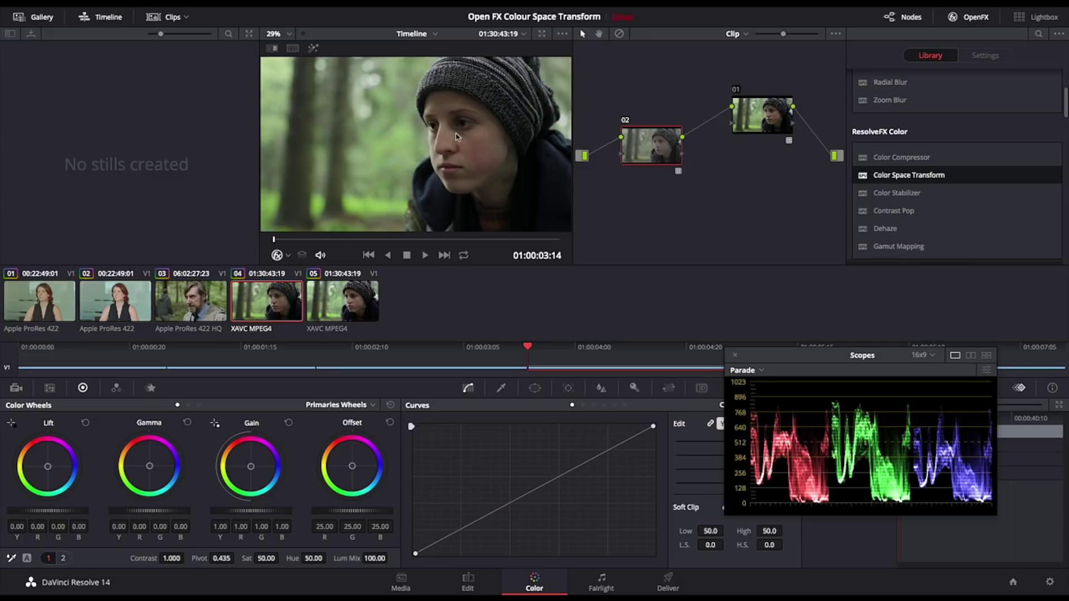
click(218, 294)
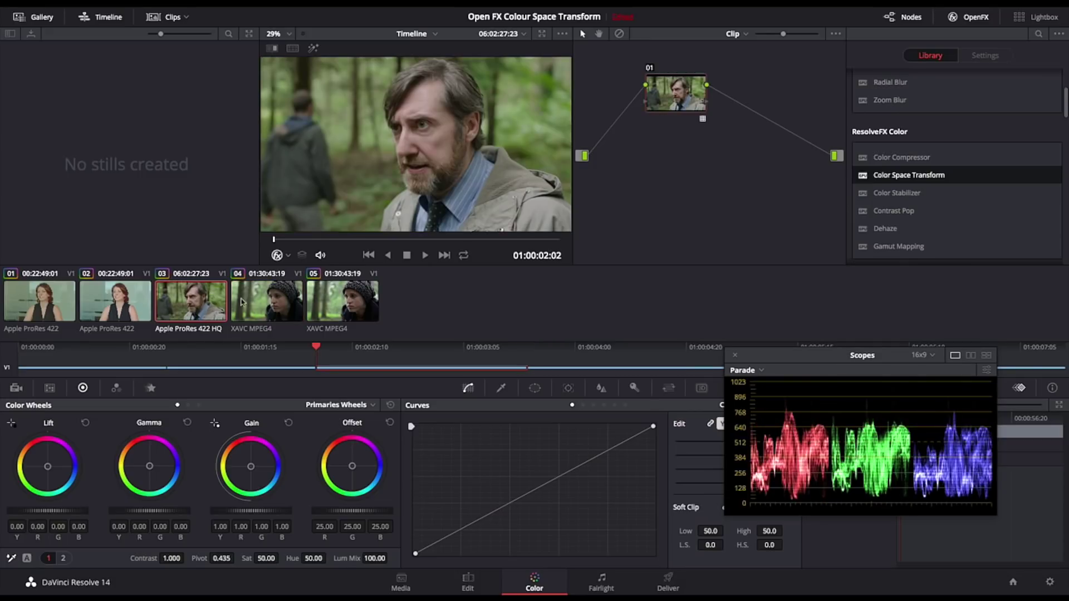
click(252, 302)
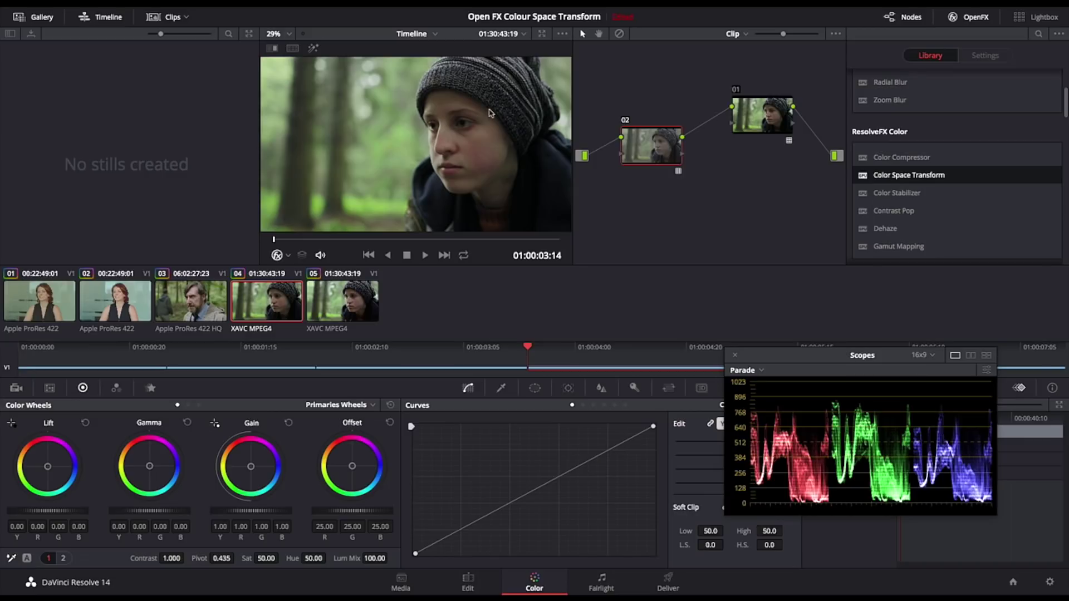
click(212, 298)
click(254, 300)
click(212, 307)
click(273, 304)
Settle on the man's clip 03 forest shot and bring Resolve back to full screen.
click(212, 304)
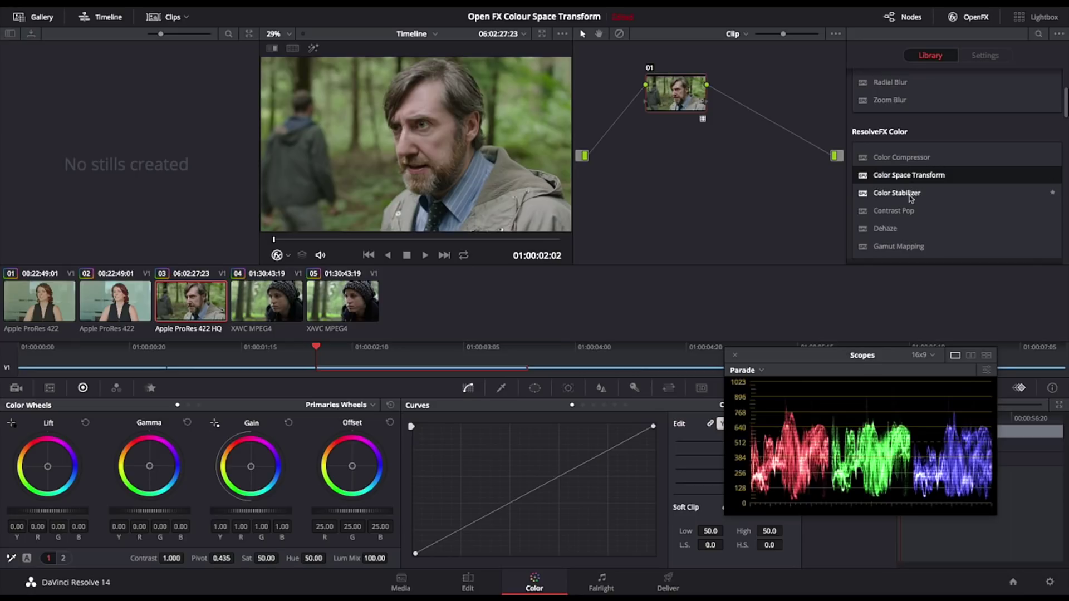
key(ctrl+Up)
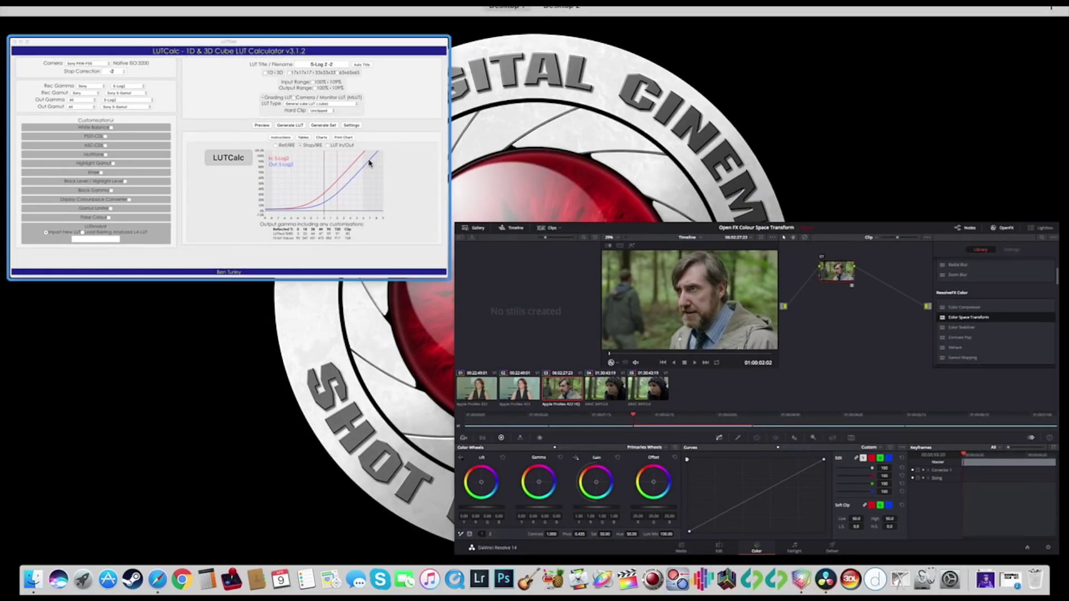
click(799, 274)
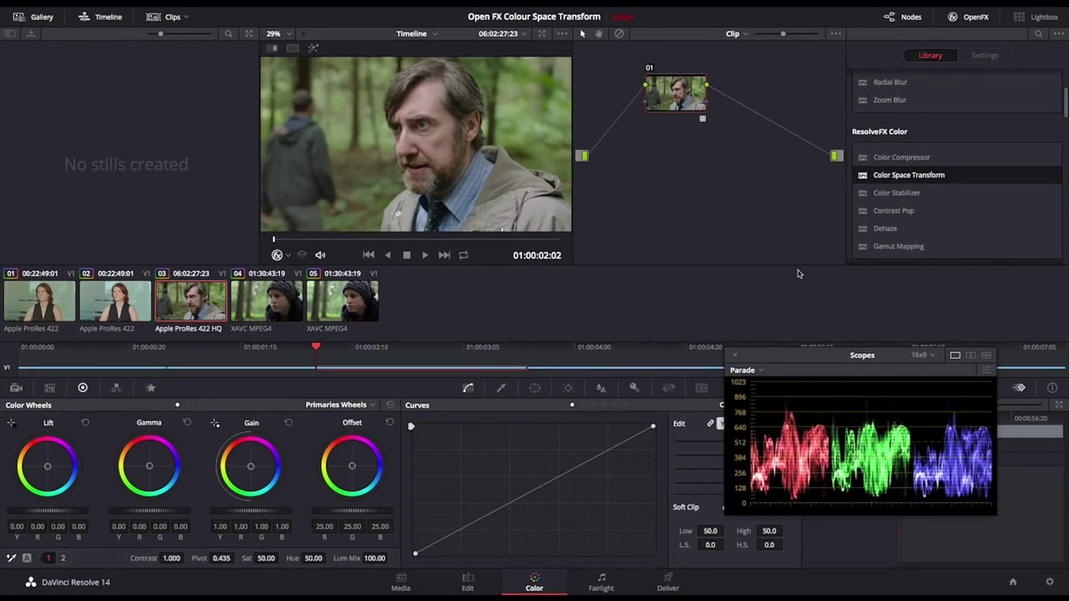